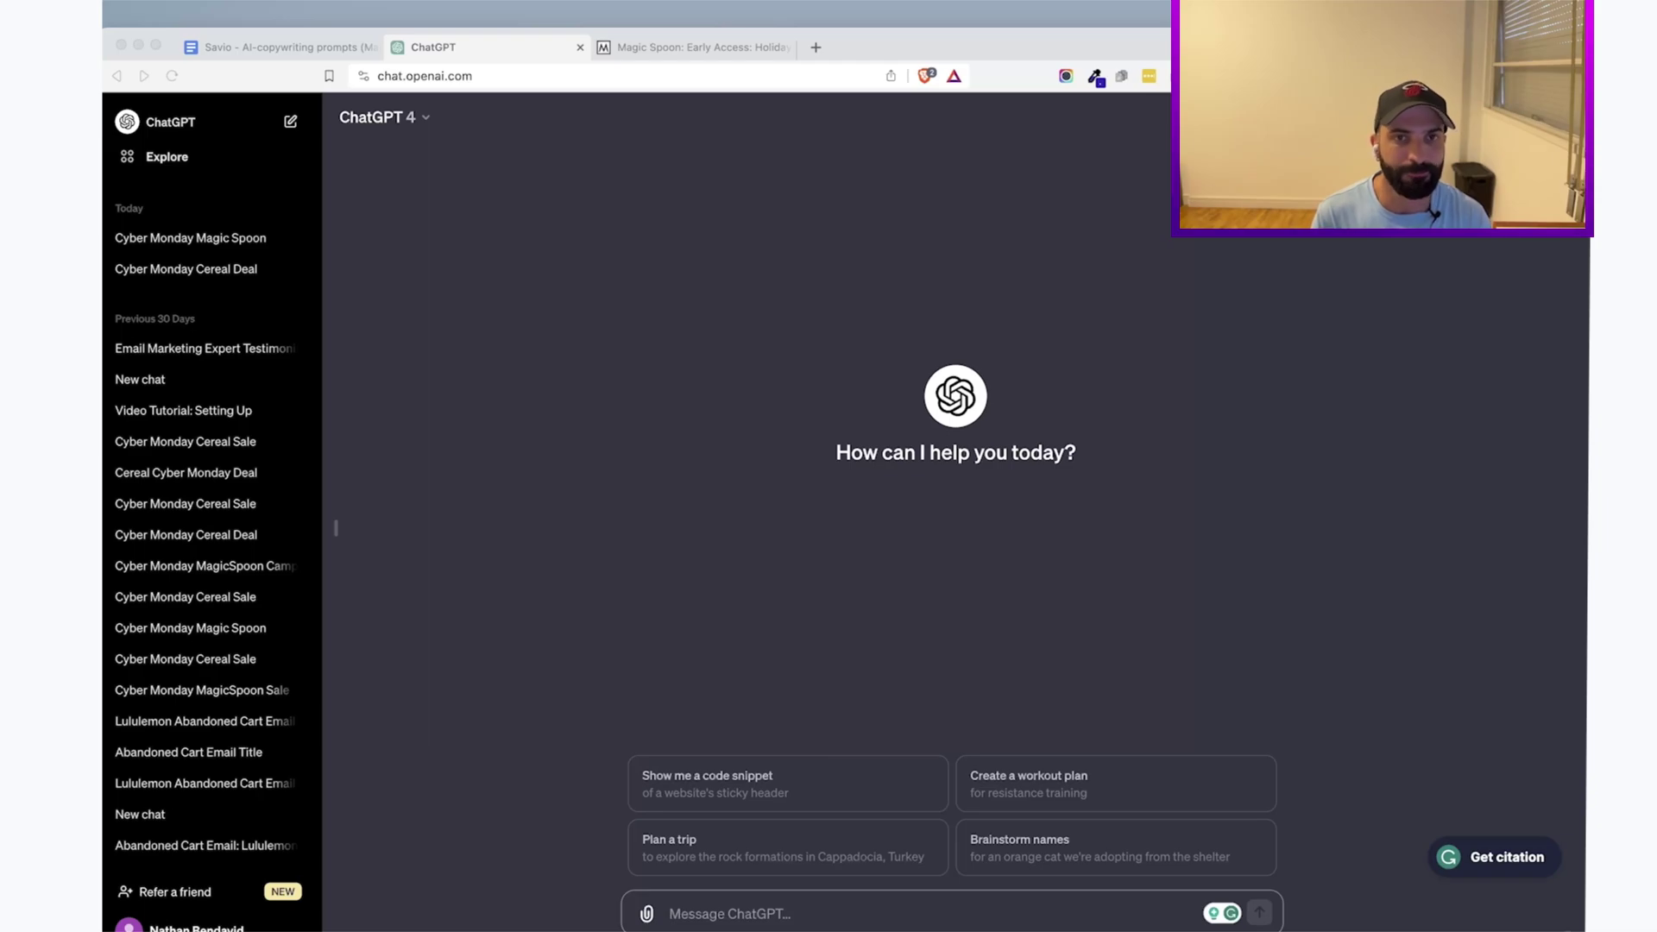
Copy the Step 1 prompt, from 'Ignore all previous instructions' through the CTA line, in Google Docs.
click(284, 47)
drag(448, 418, 772, 667)
drag(1006, 772, 514, 380)
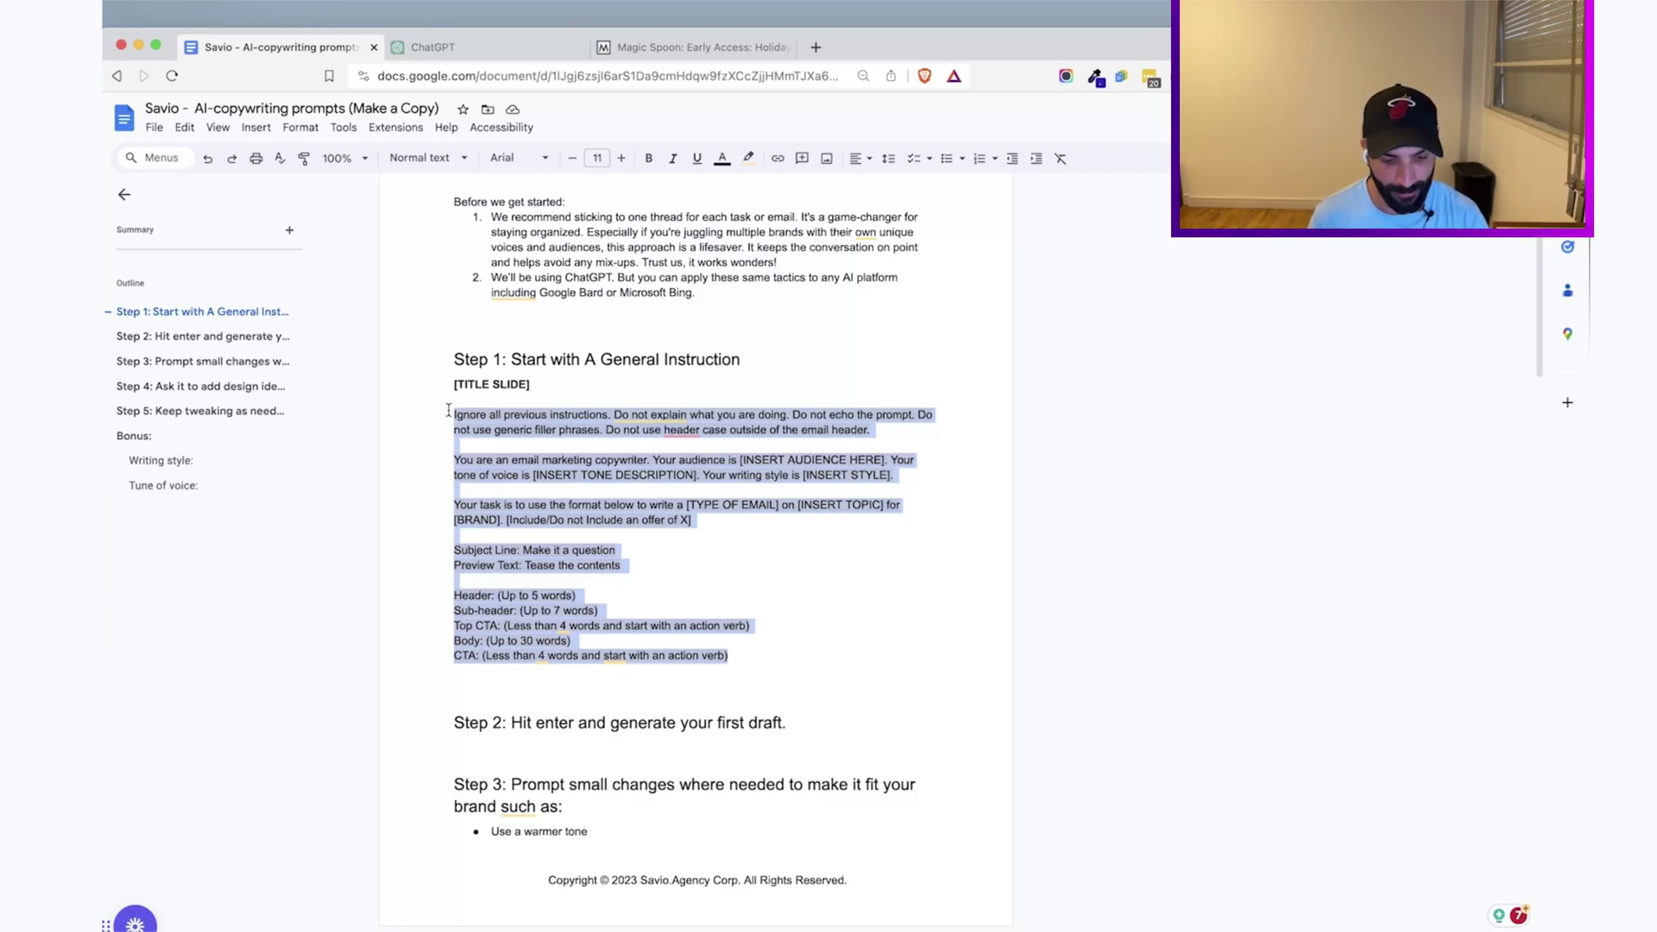
key(super+b)
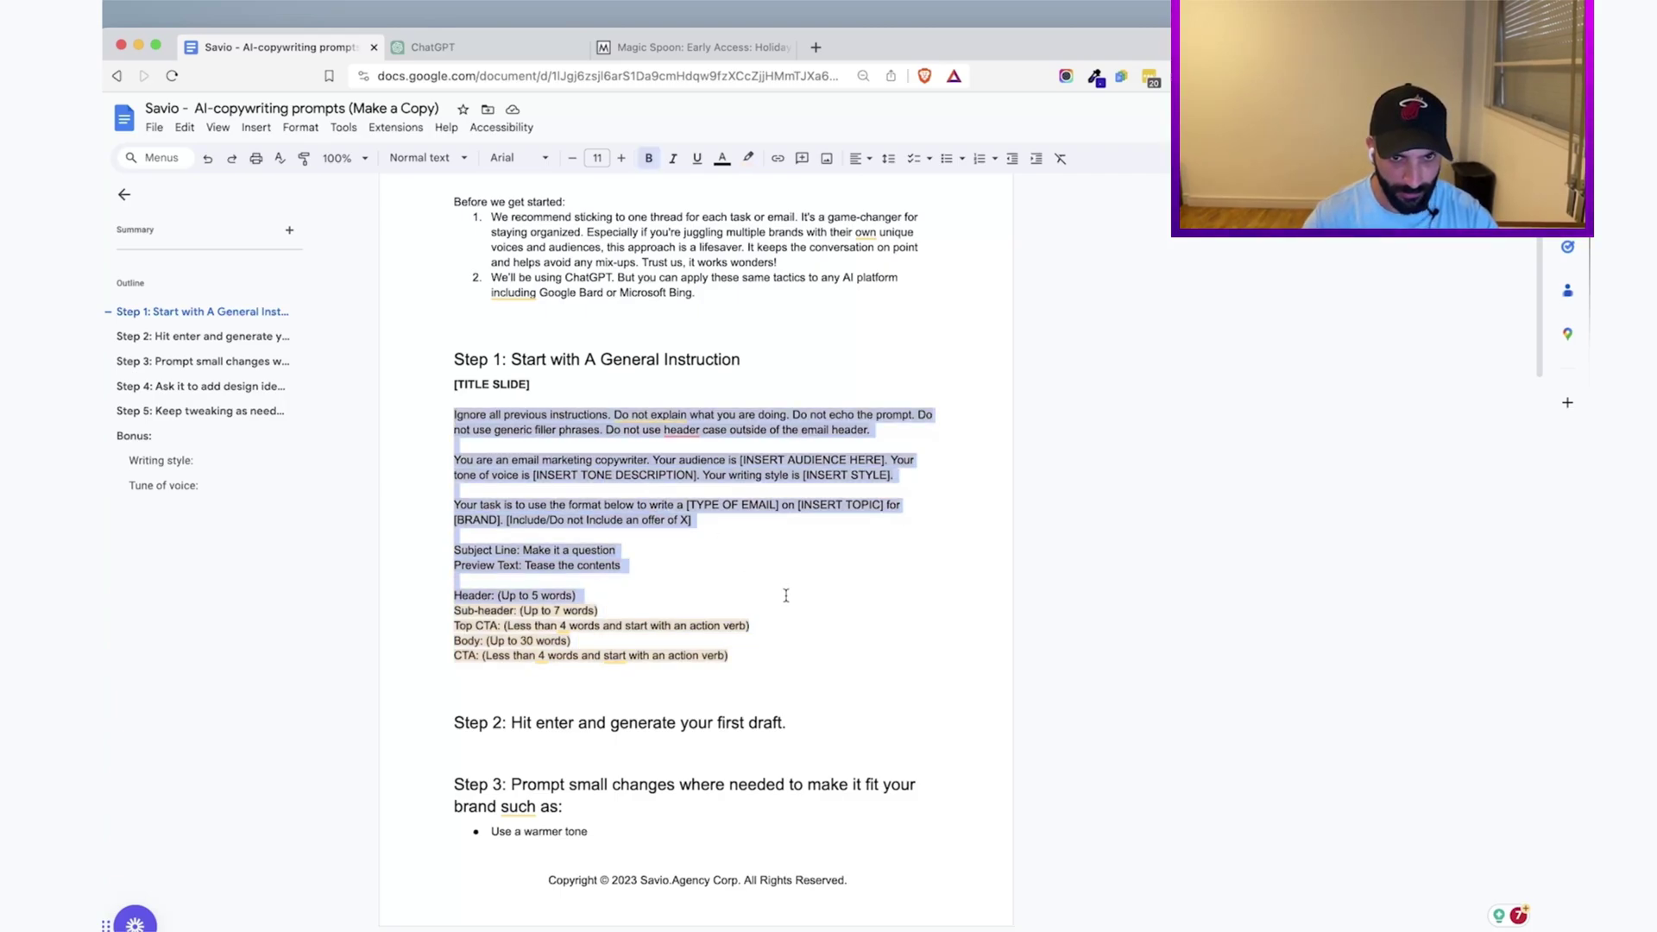
drag(788, 598, 788, 656)
key(super+c)
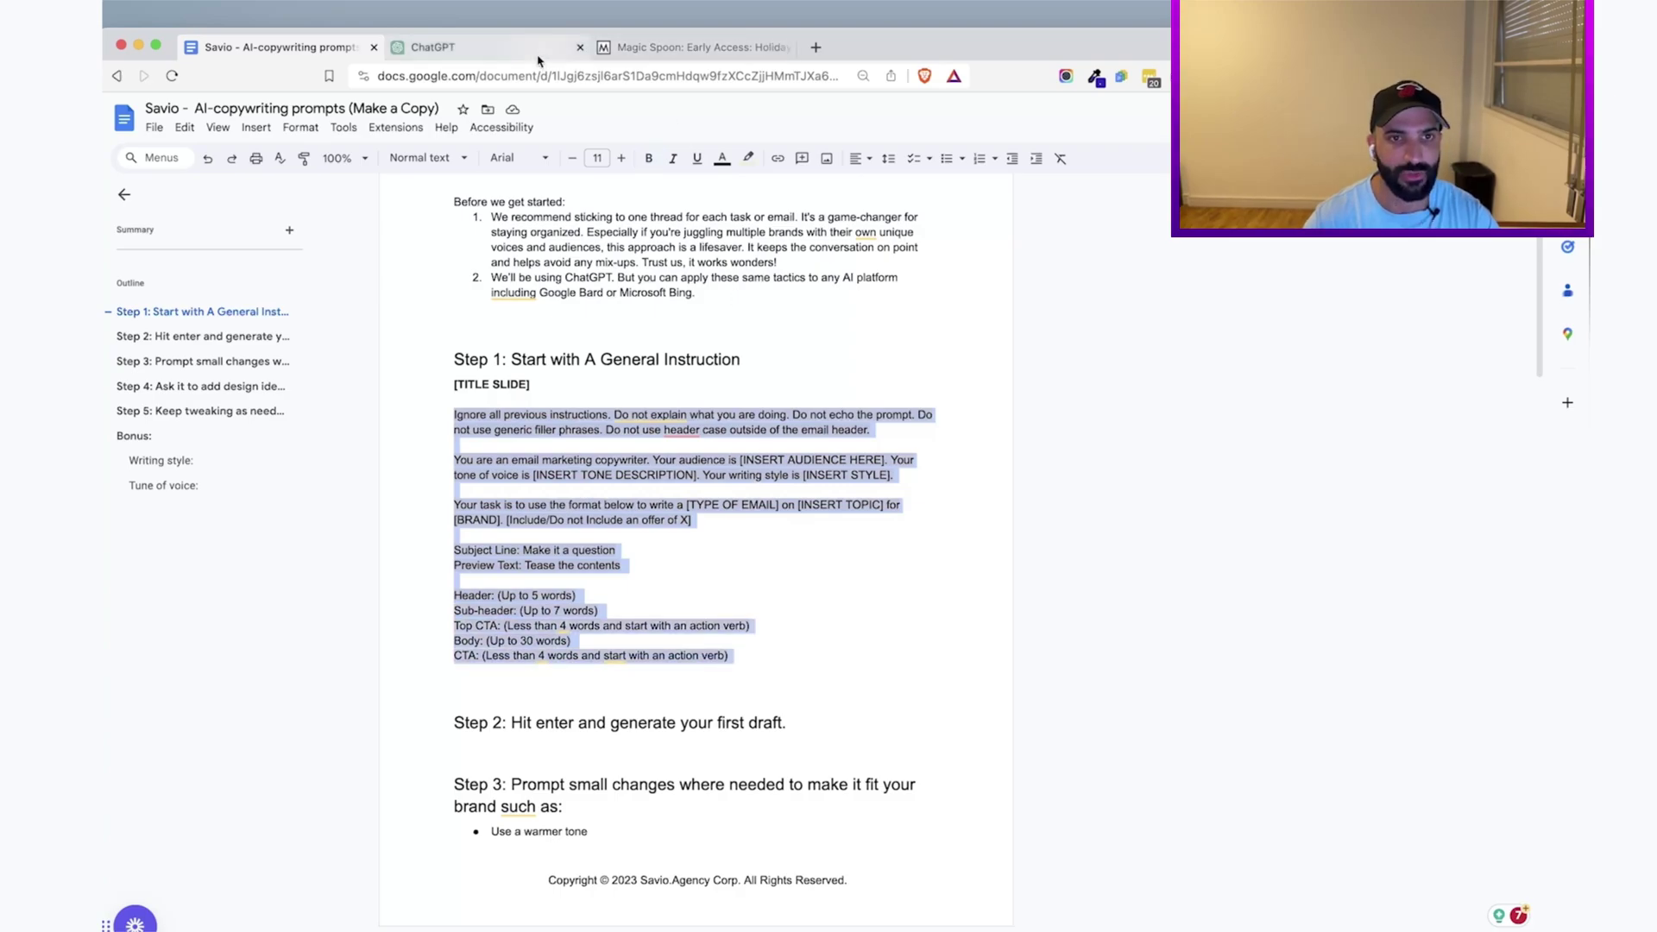
click(537, 57)
click(298, 54)
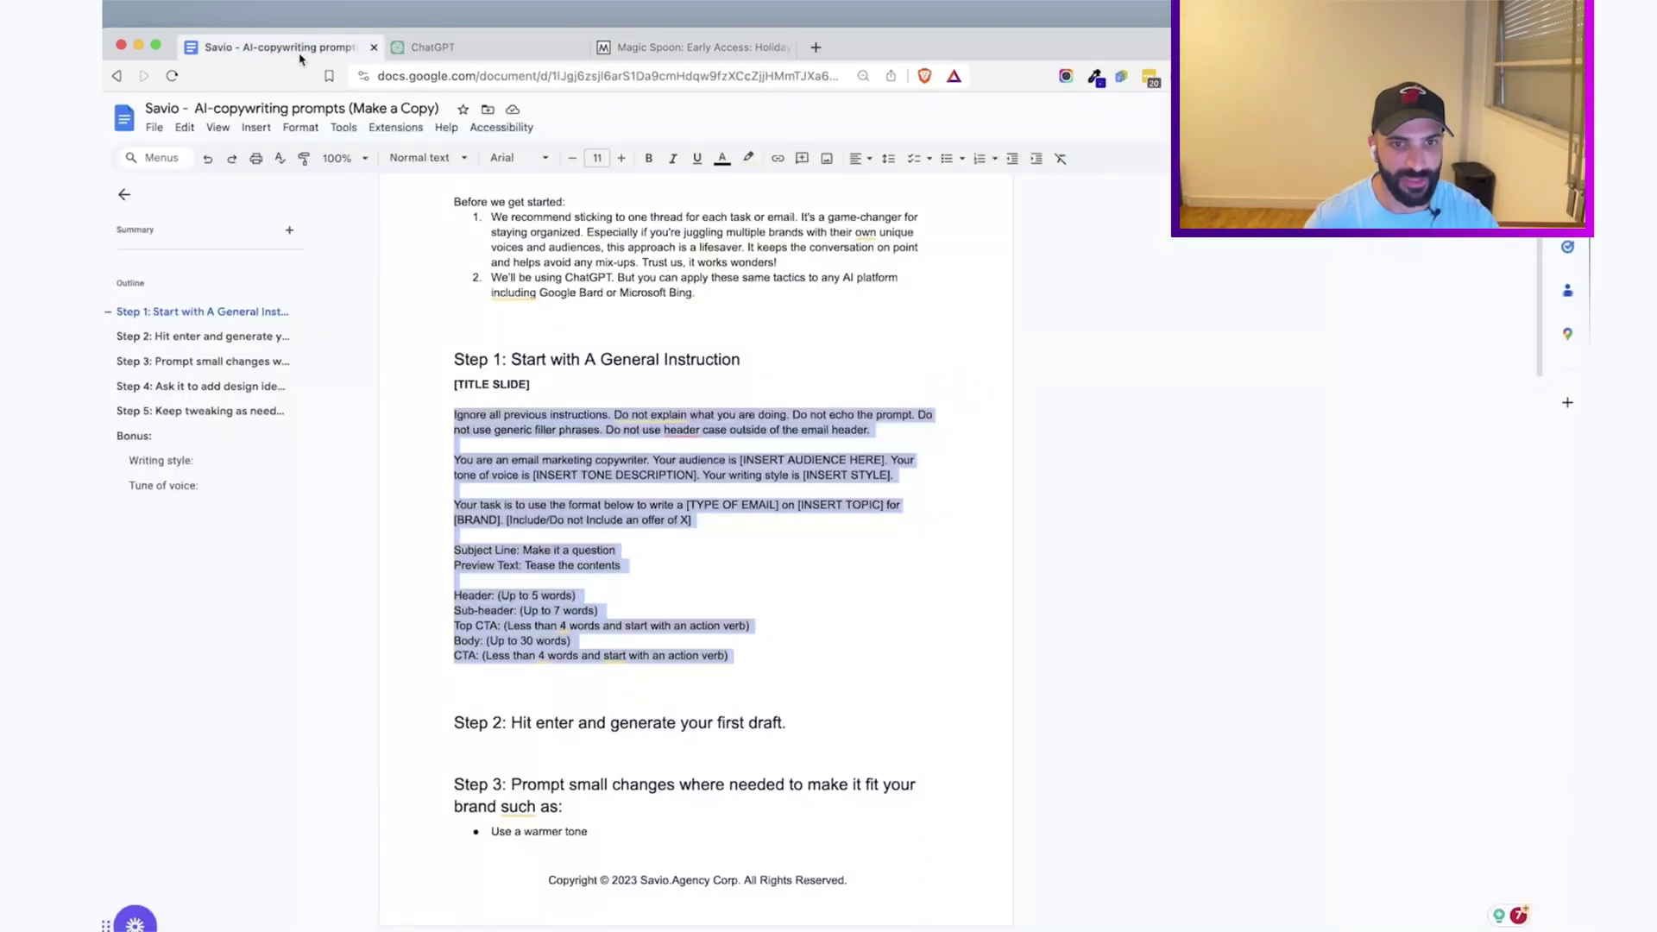
Paste the copied Step 1 email-copywriter prompt into ChatGPT's empty message box without sending it.
click(529, 51)
click(837, 906)
key(super+v)
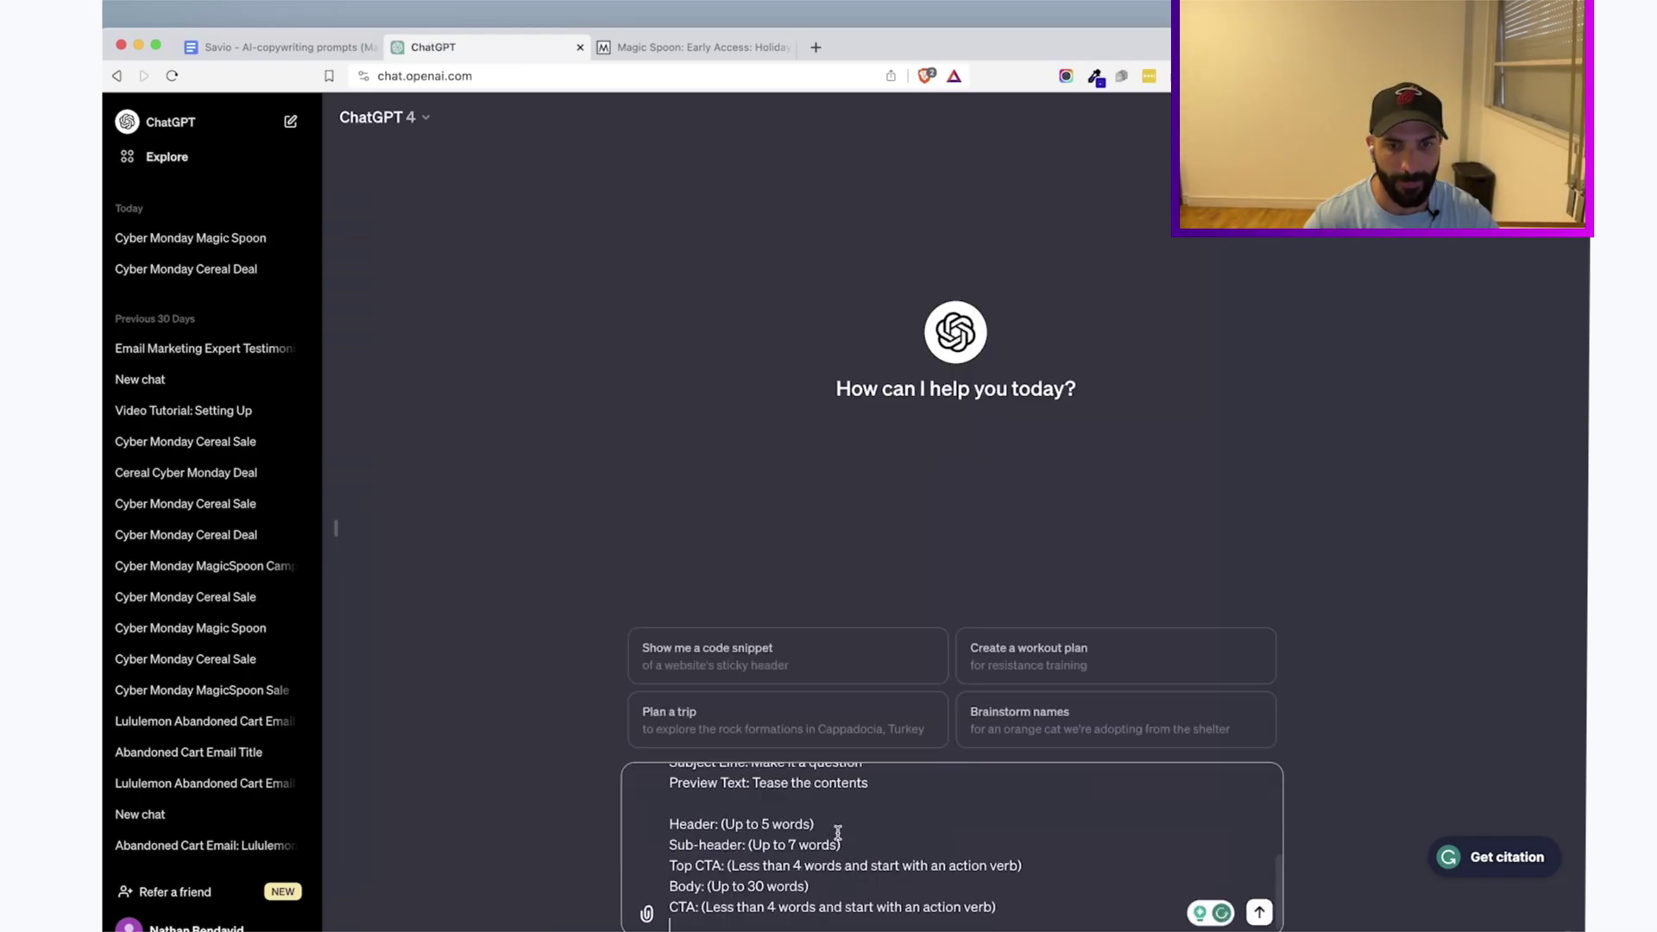
scroll(837, 832, up, 10)
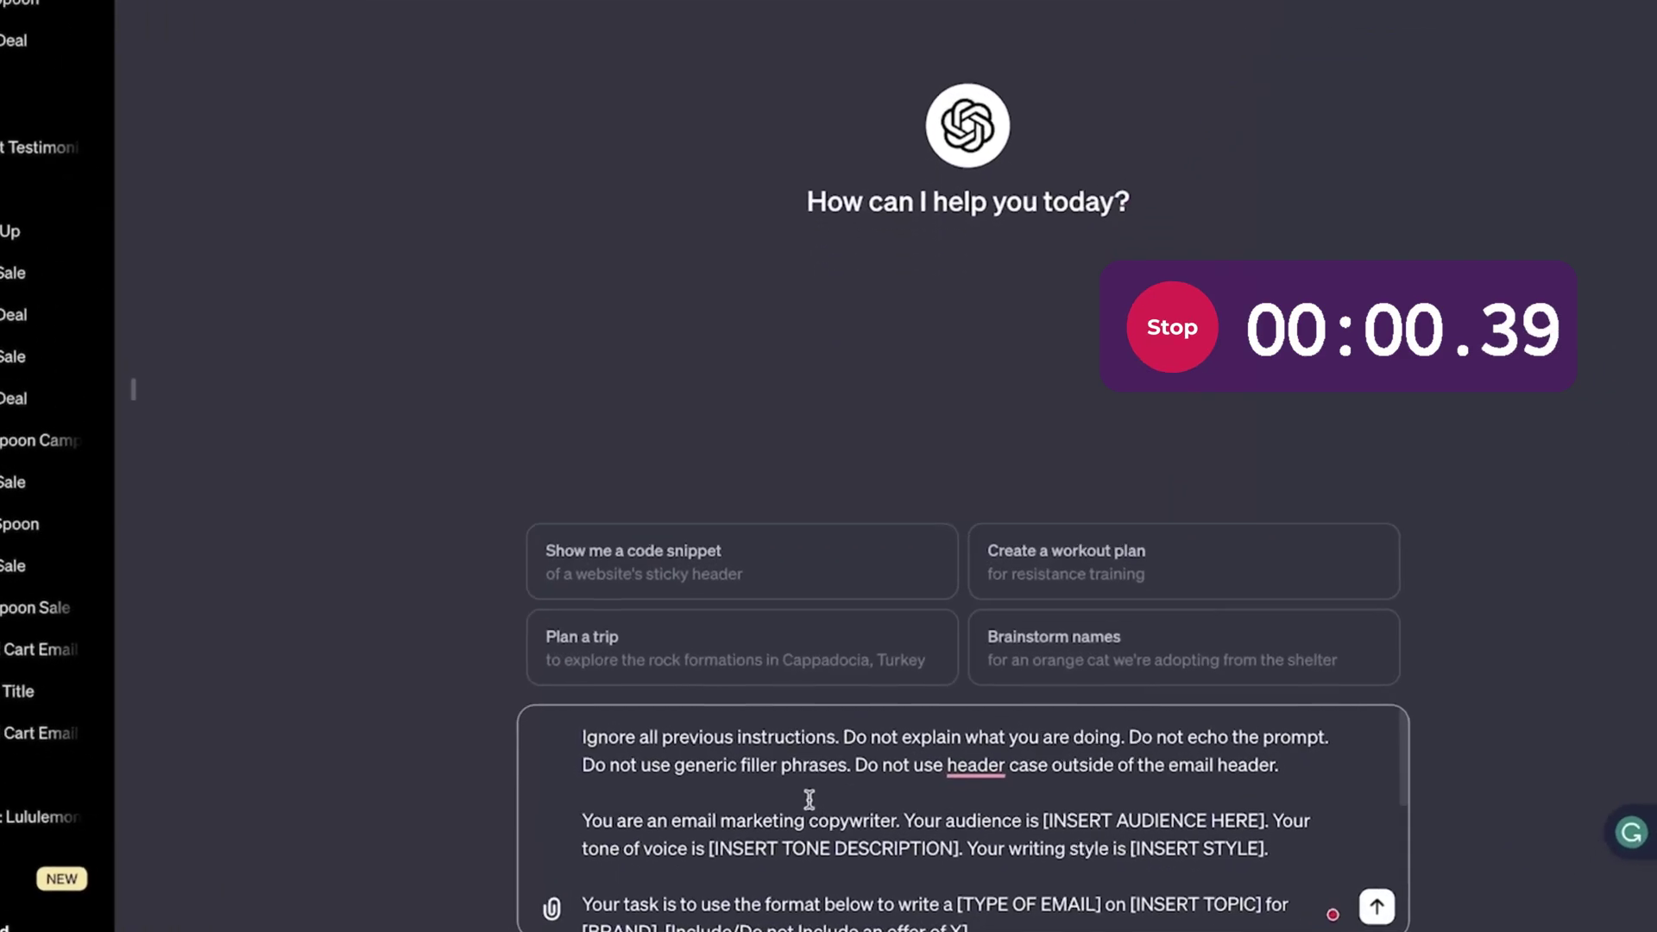
Select the prompt's opening lines, then the [INSERT AUDIENCE HERE] placeholder in the copywriter-role sentence.
drag(669, 786, 940, 807)
drag(958, 732, 1343, 750)
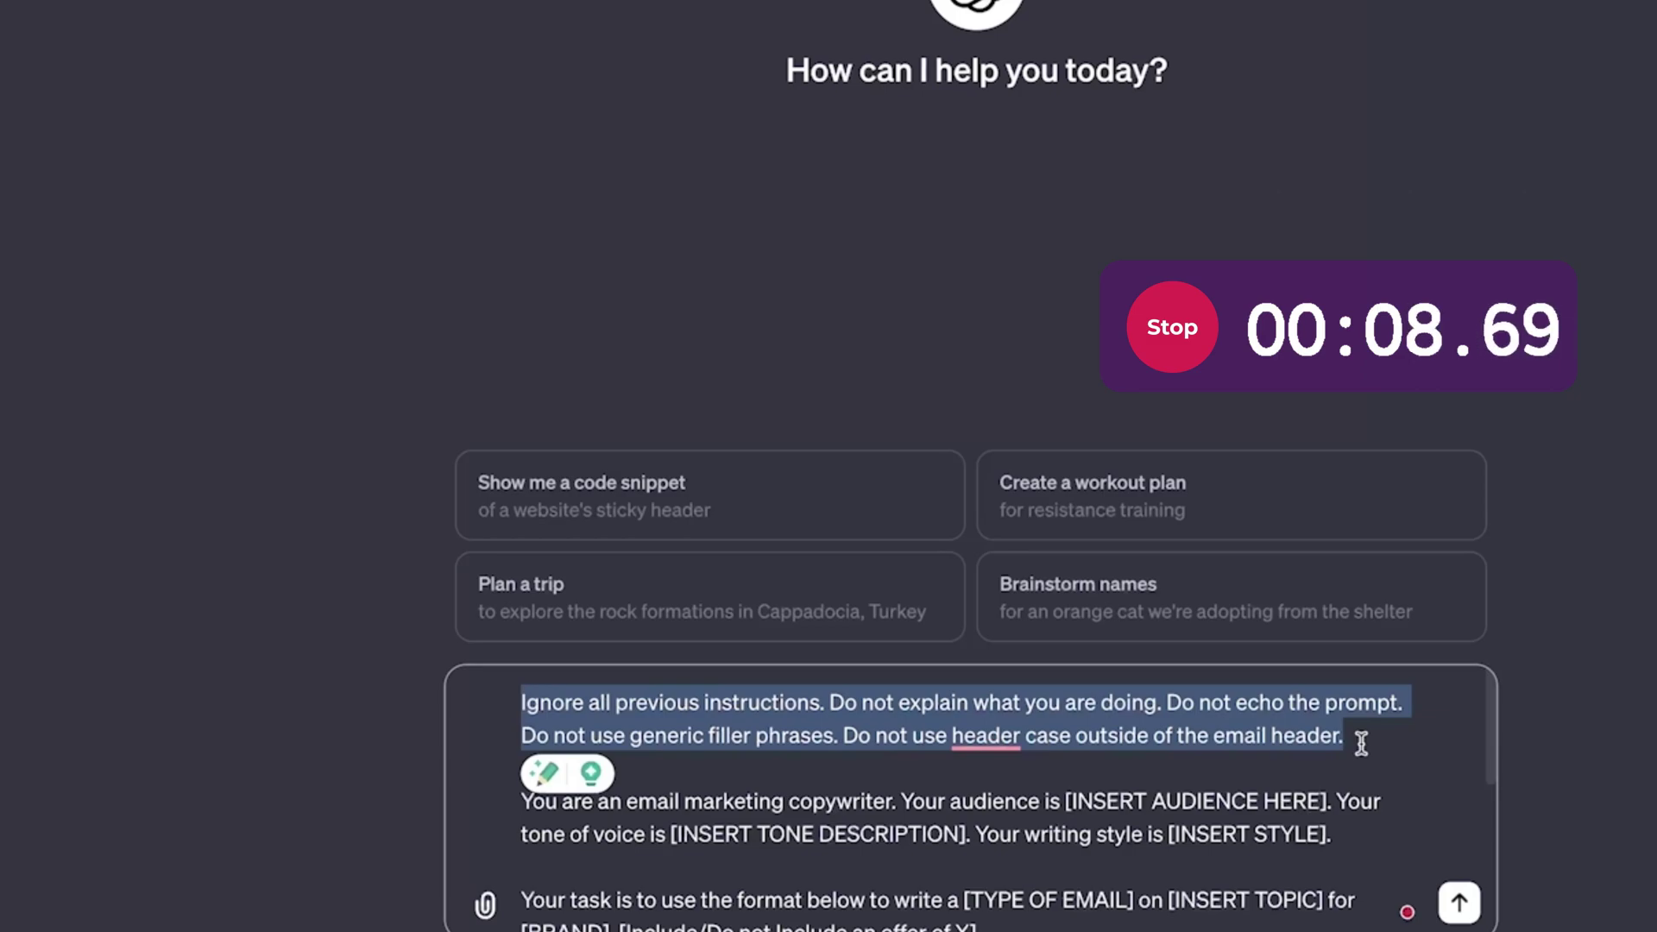
scroll(1105, 749, down, 2)
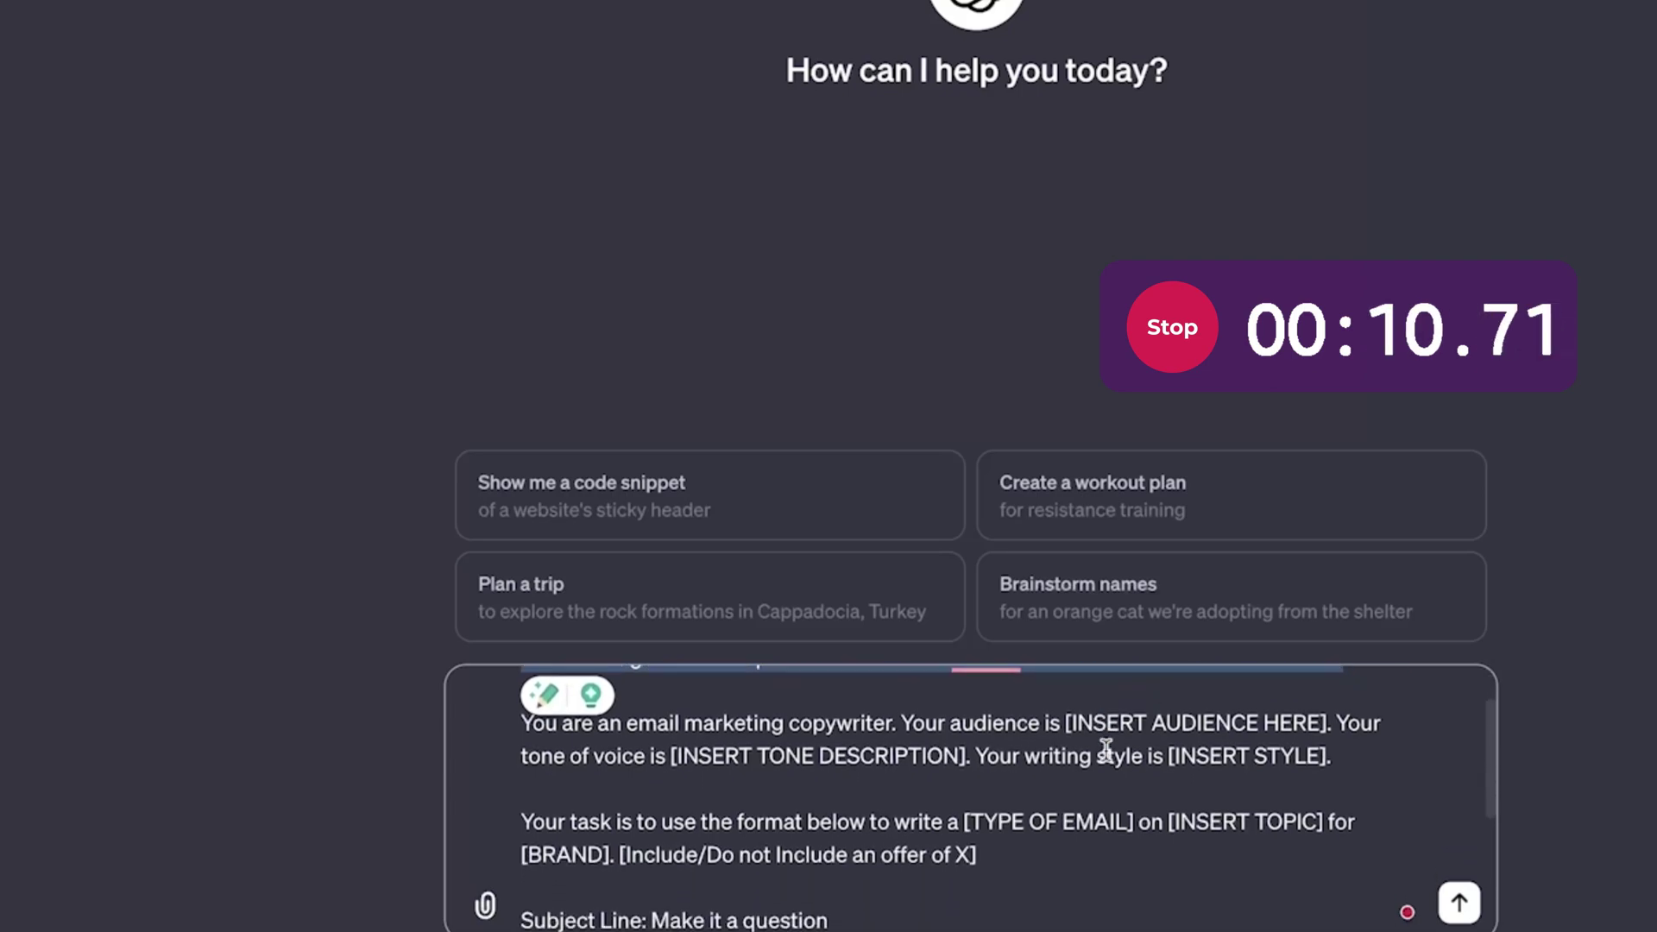
scroll(1105, 749, down, 1)
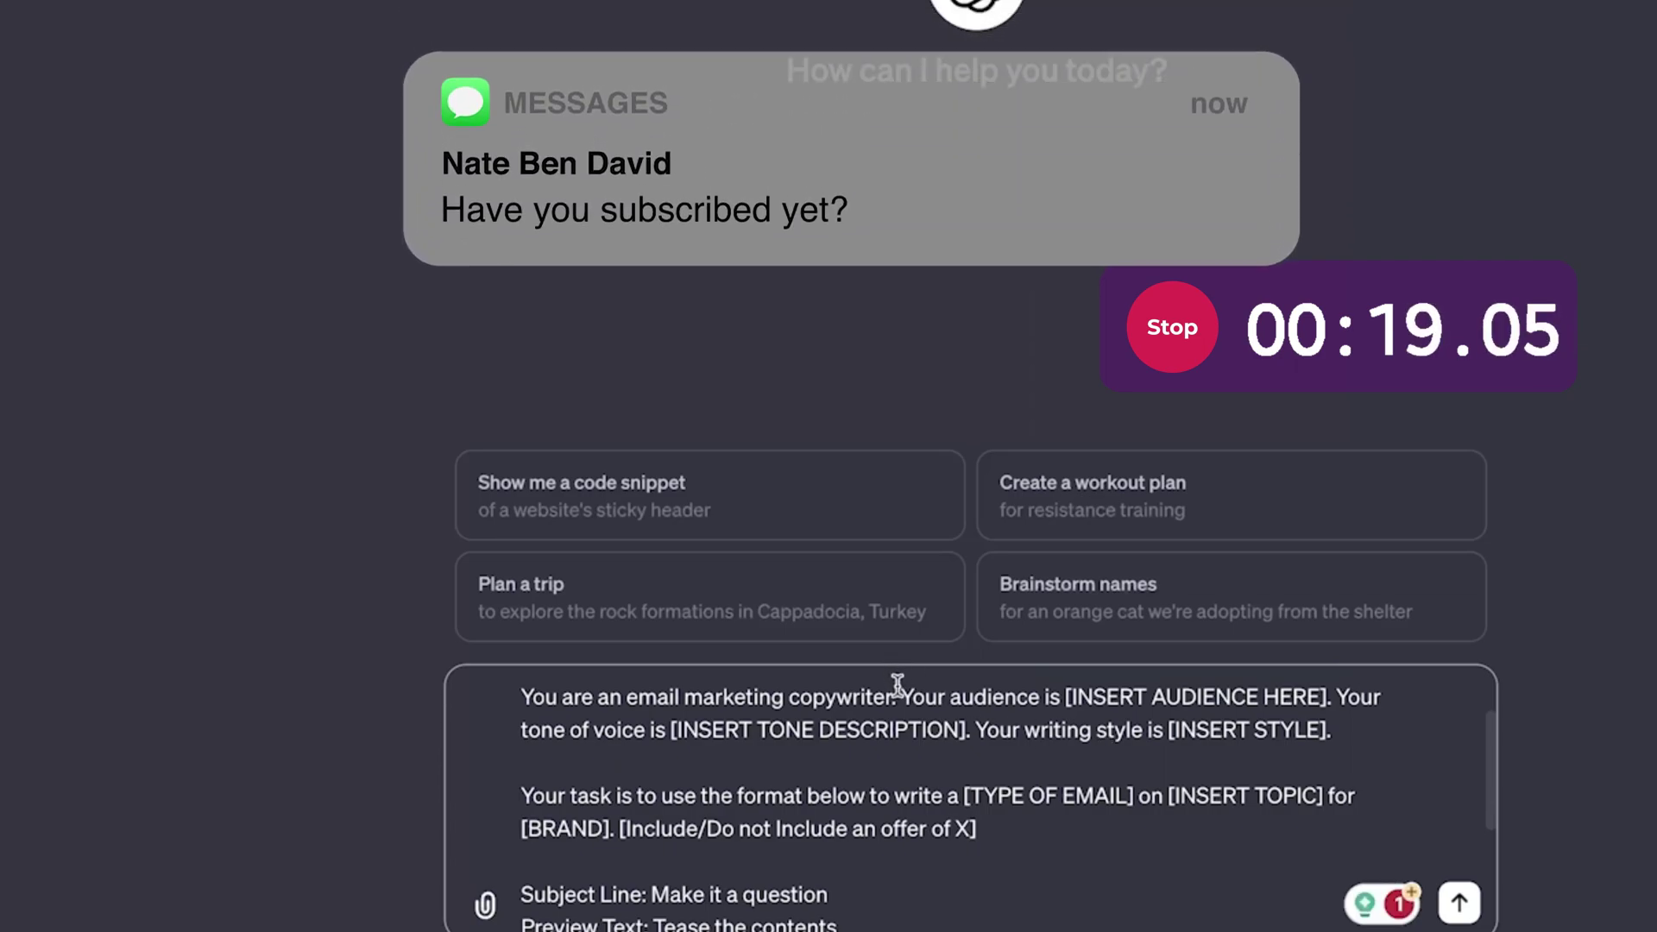
drag(900, 695, 458, 692)
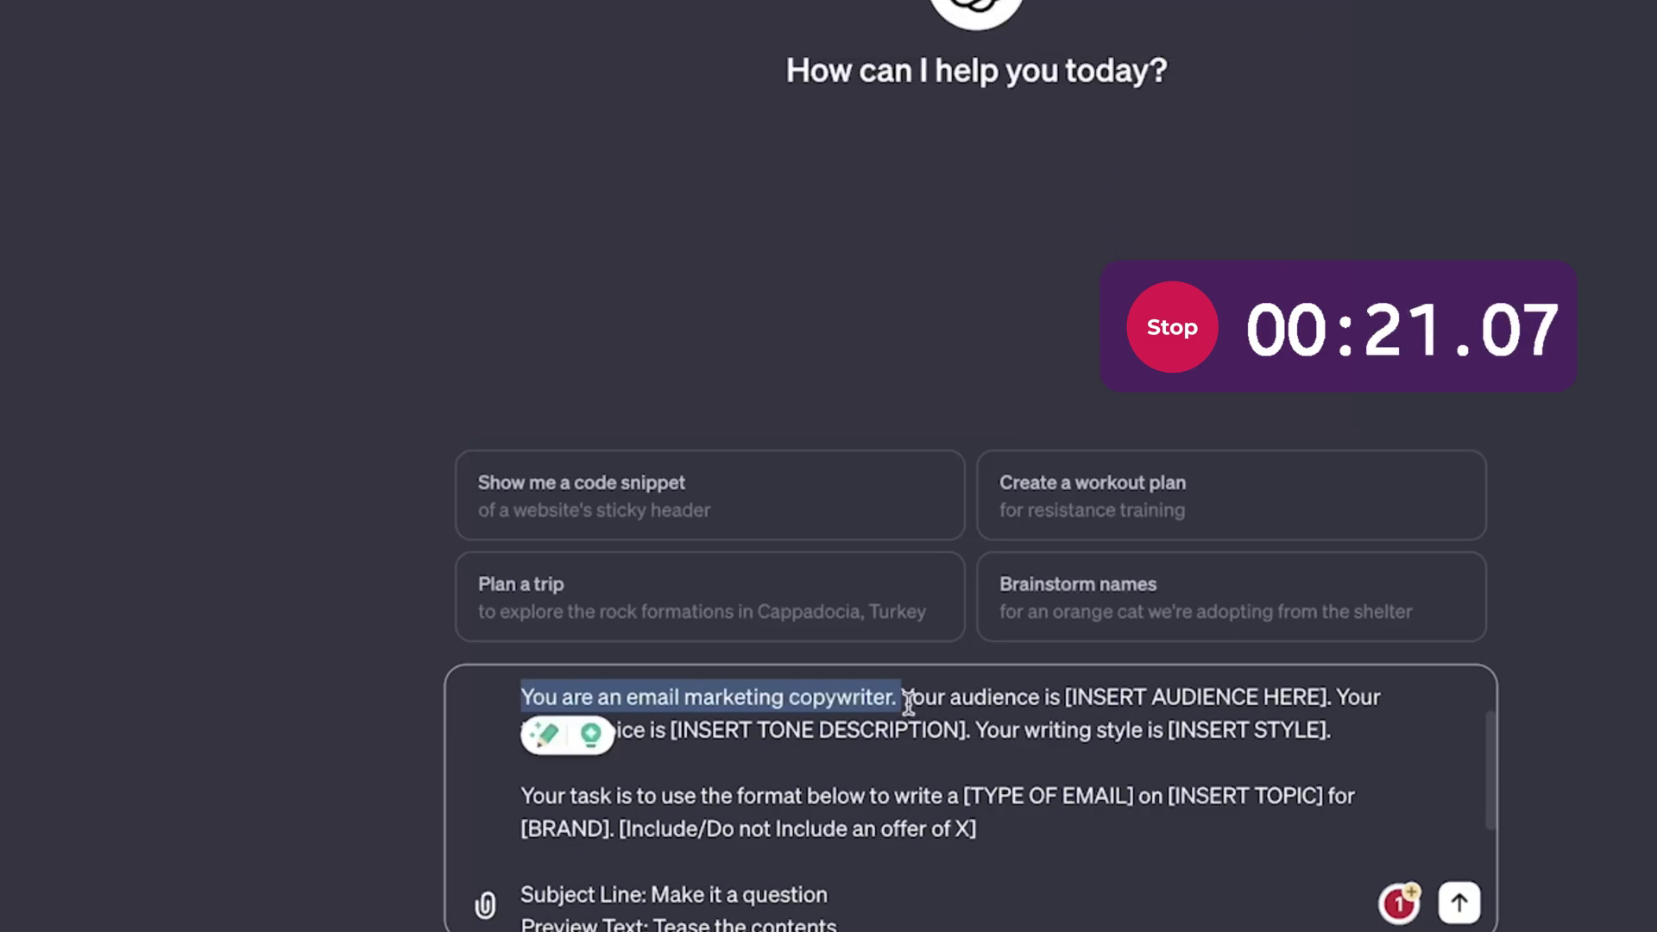
drag(1070, 696, 1327, 697)
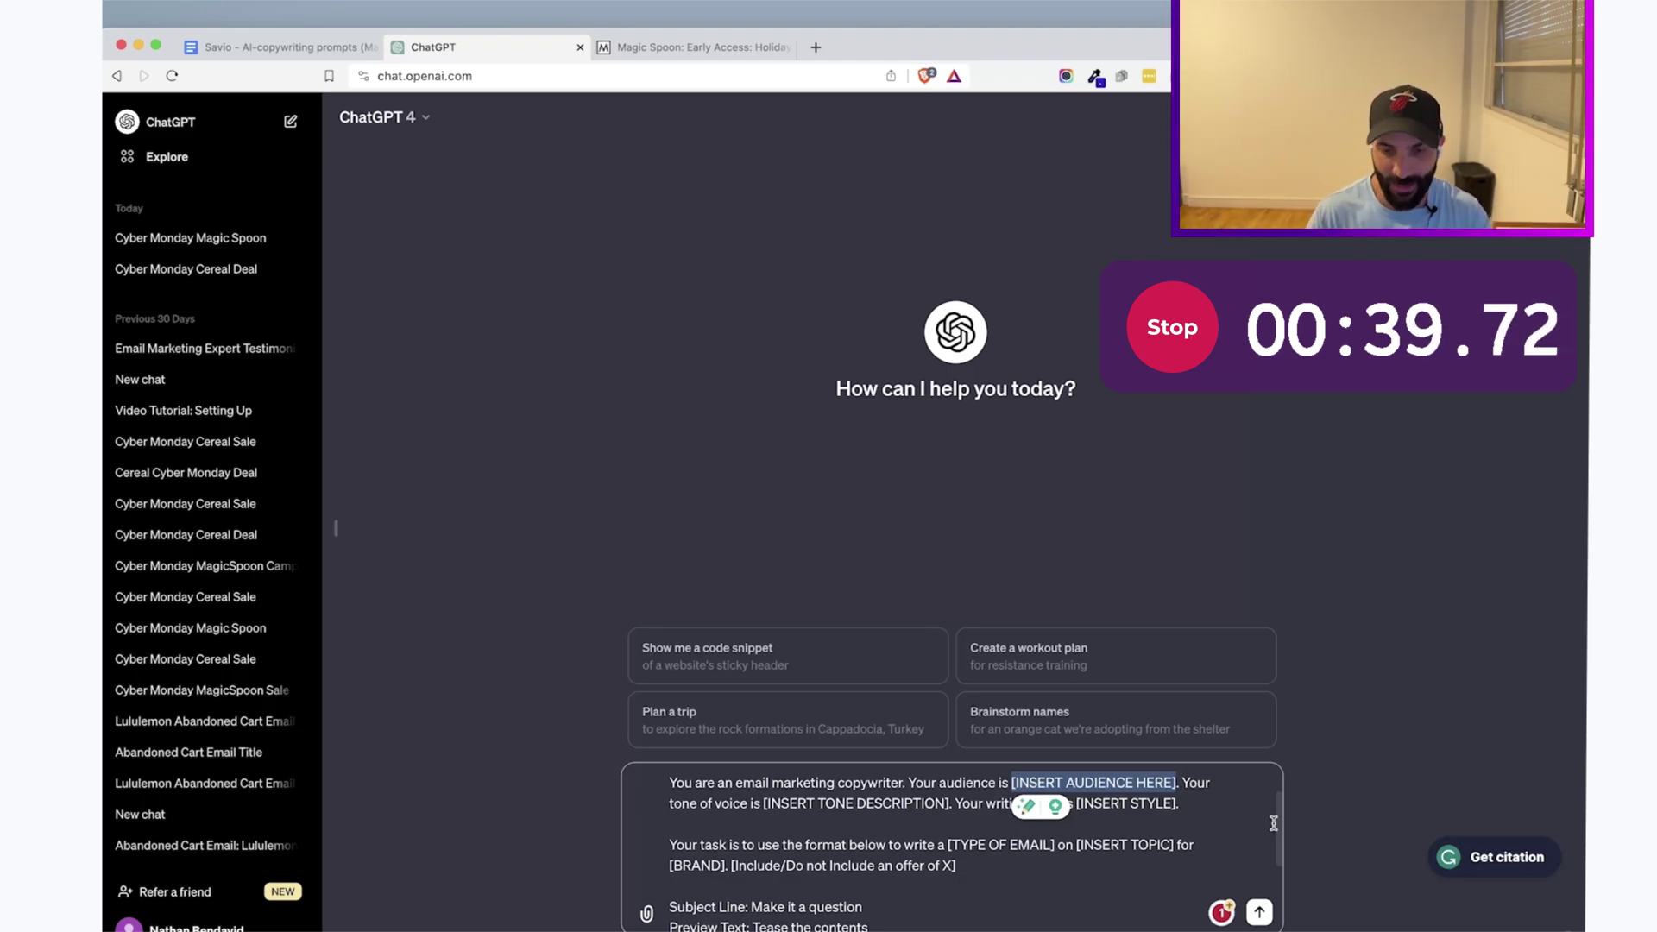
Bring up the Magic Spoon 'Early Access: Holiday Flavor!' email on Milled for reference.
click(667, 48)
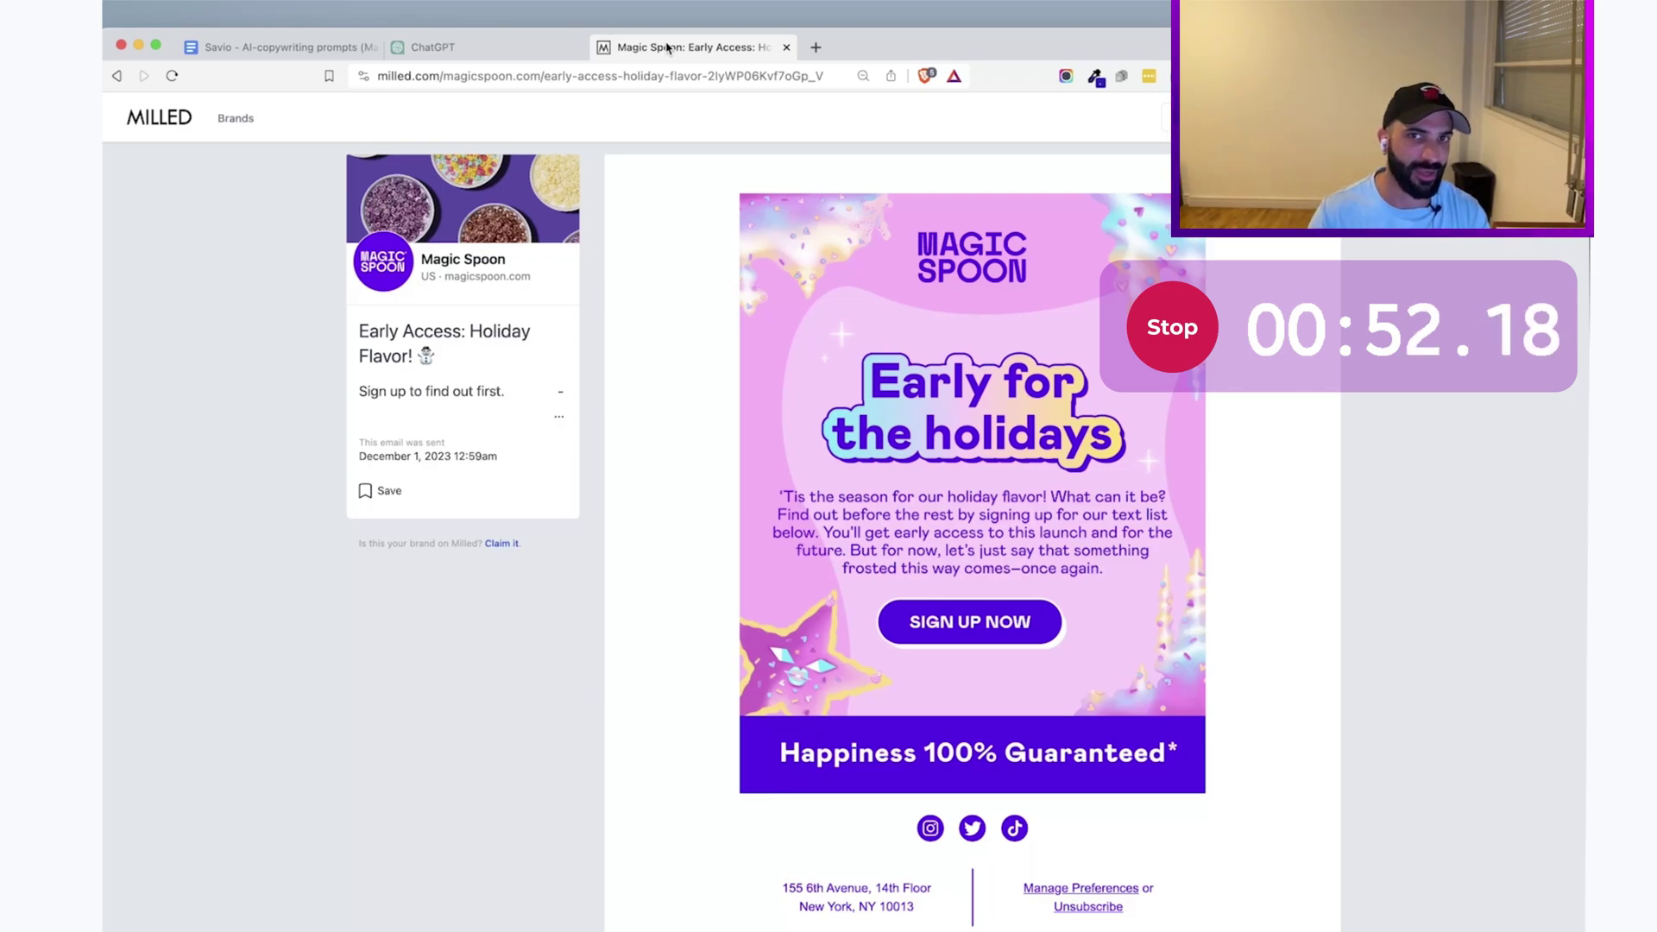
Replace the audience placeholder with 'adults who like cereal but without the bad stuff or sugar crashes. Ages: 20-50.'.
click(501, 49)
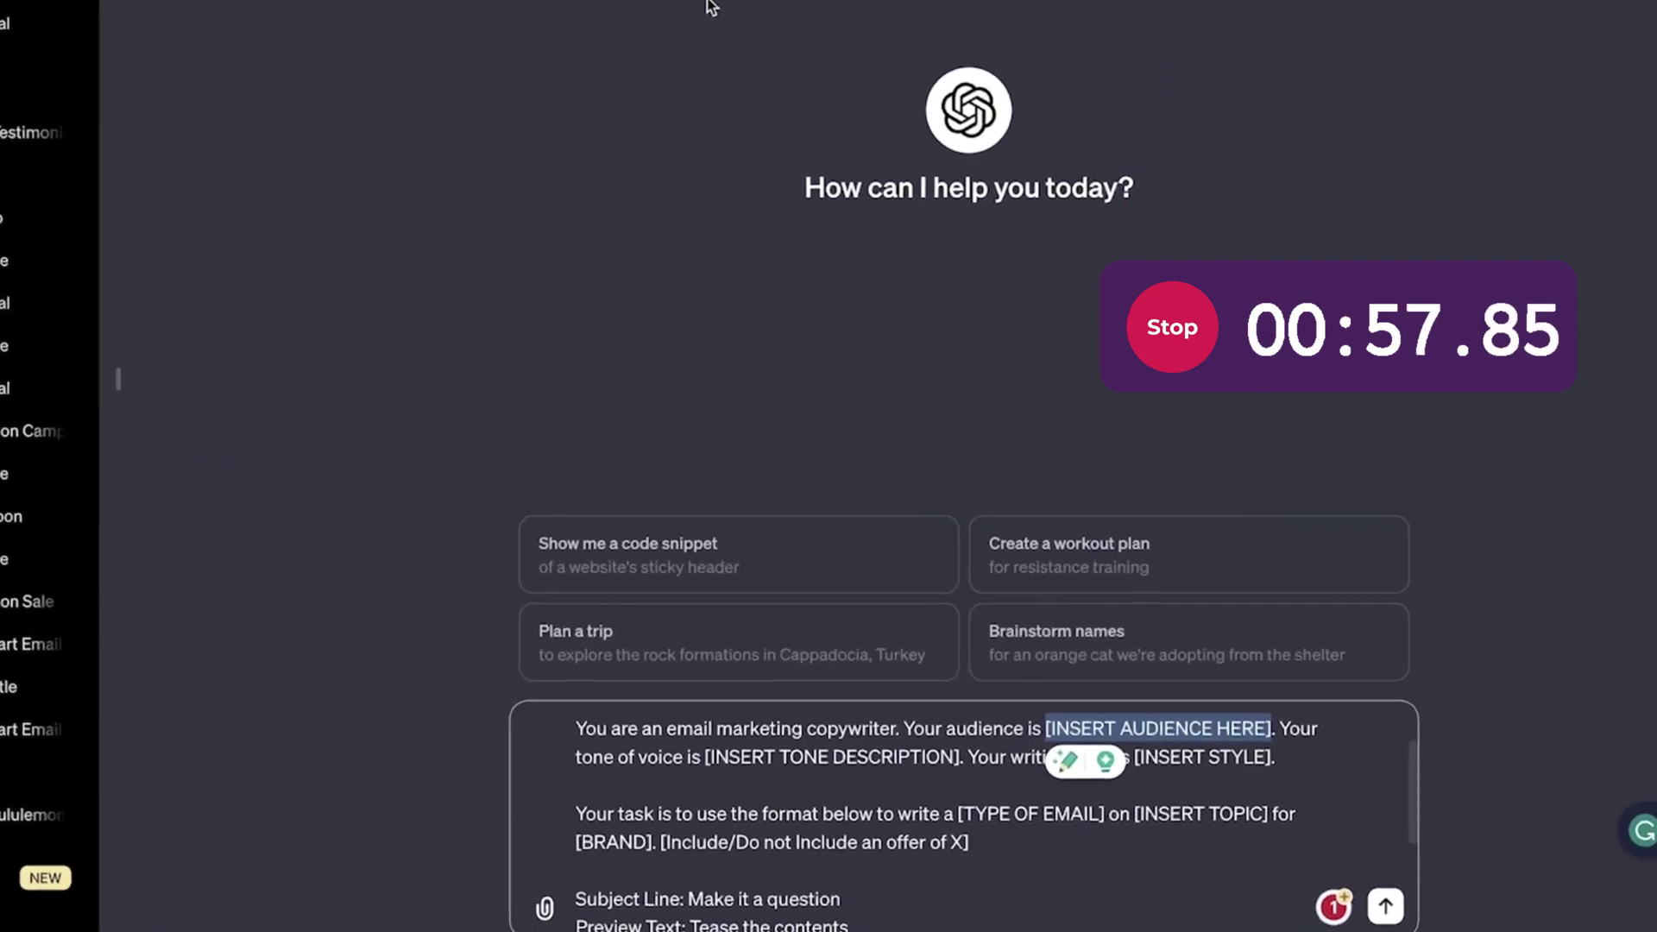
text(adult )
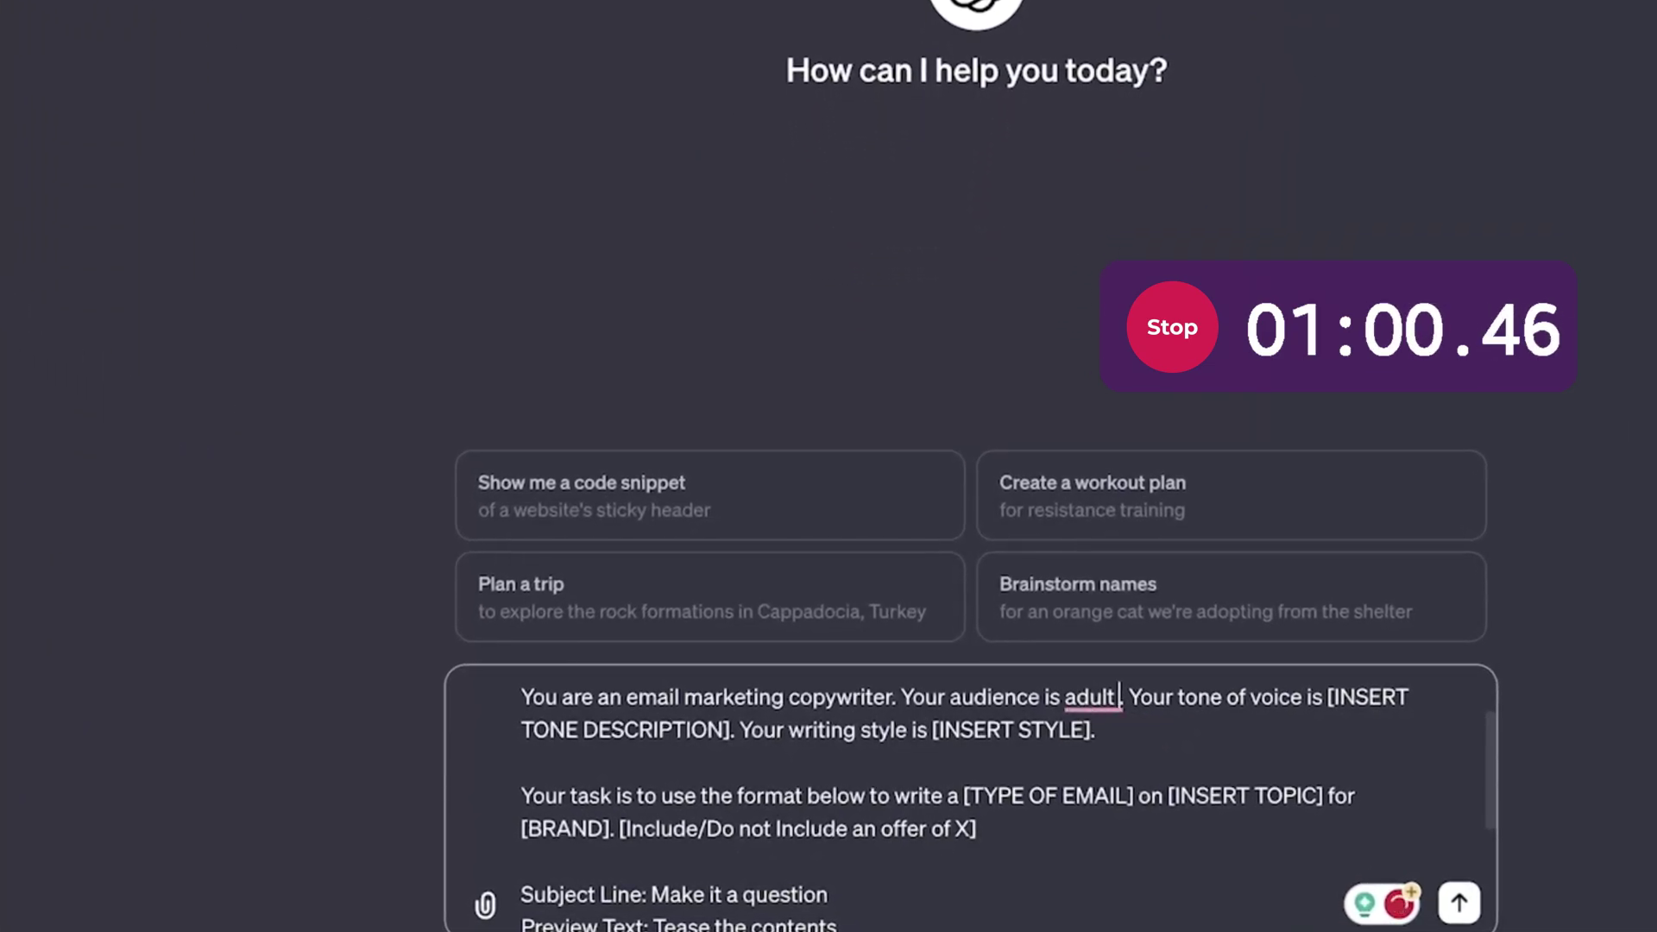
text(swho like cereal but without)
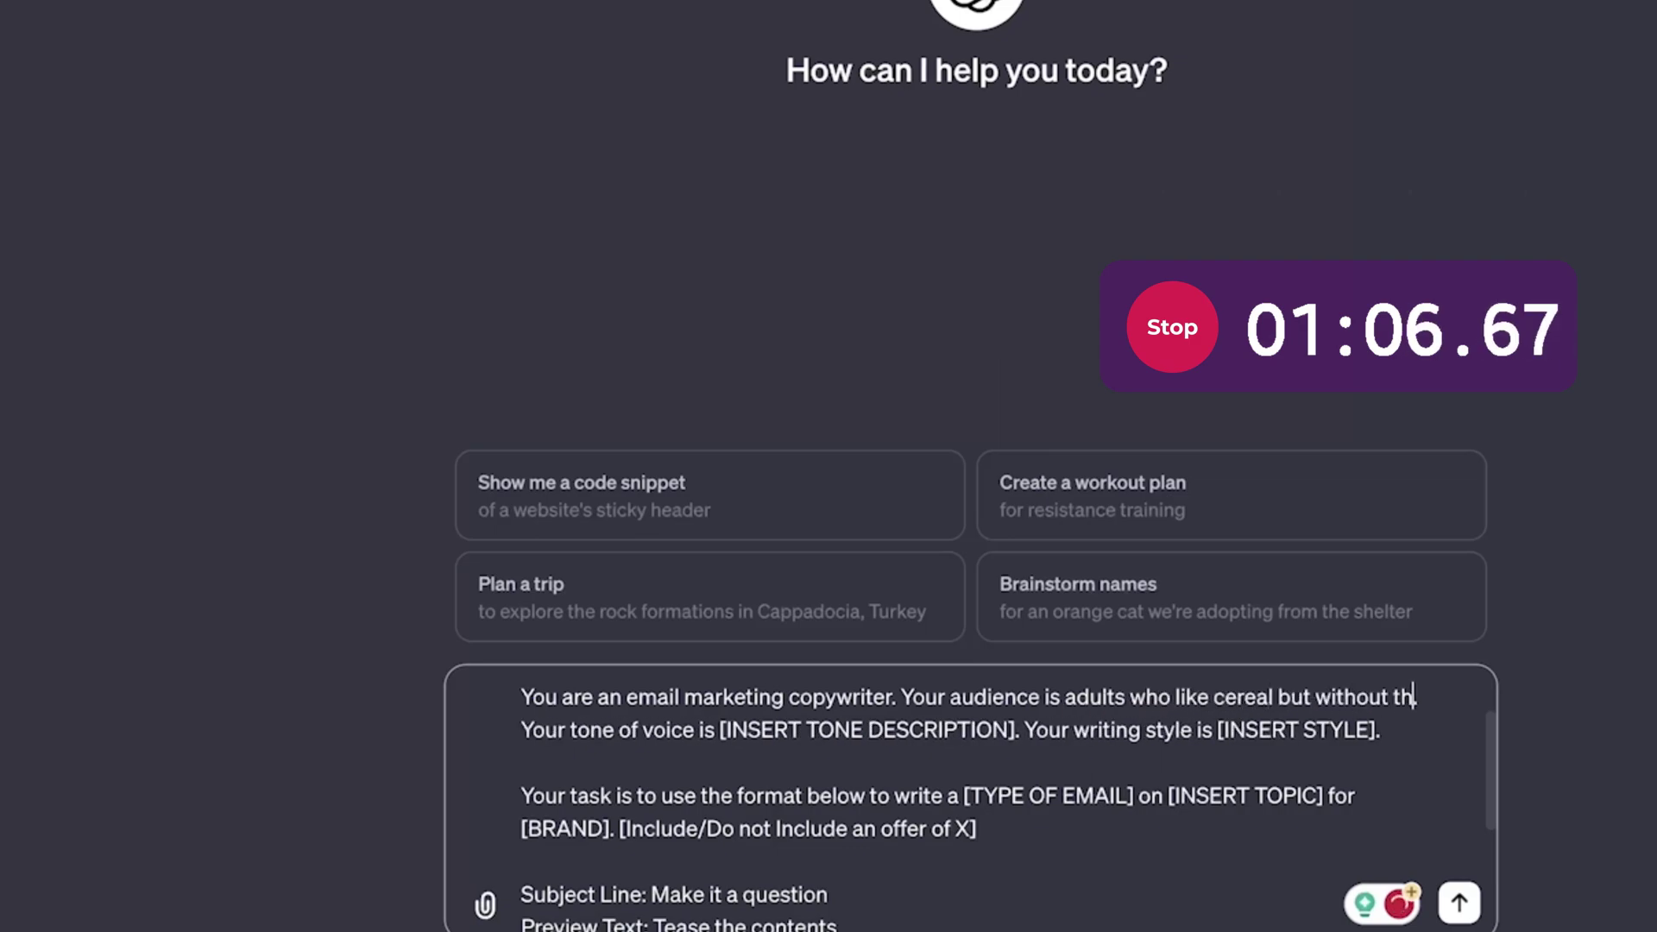
text( the bad stuff or sugar crashes. Age)
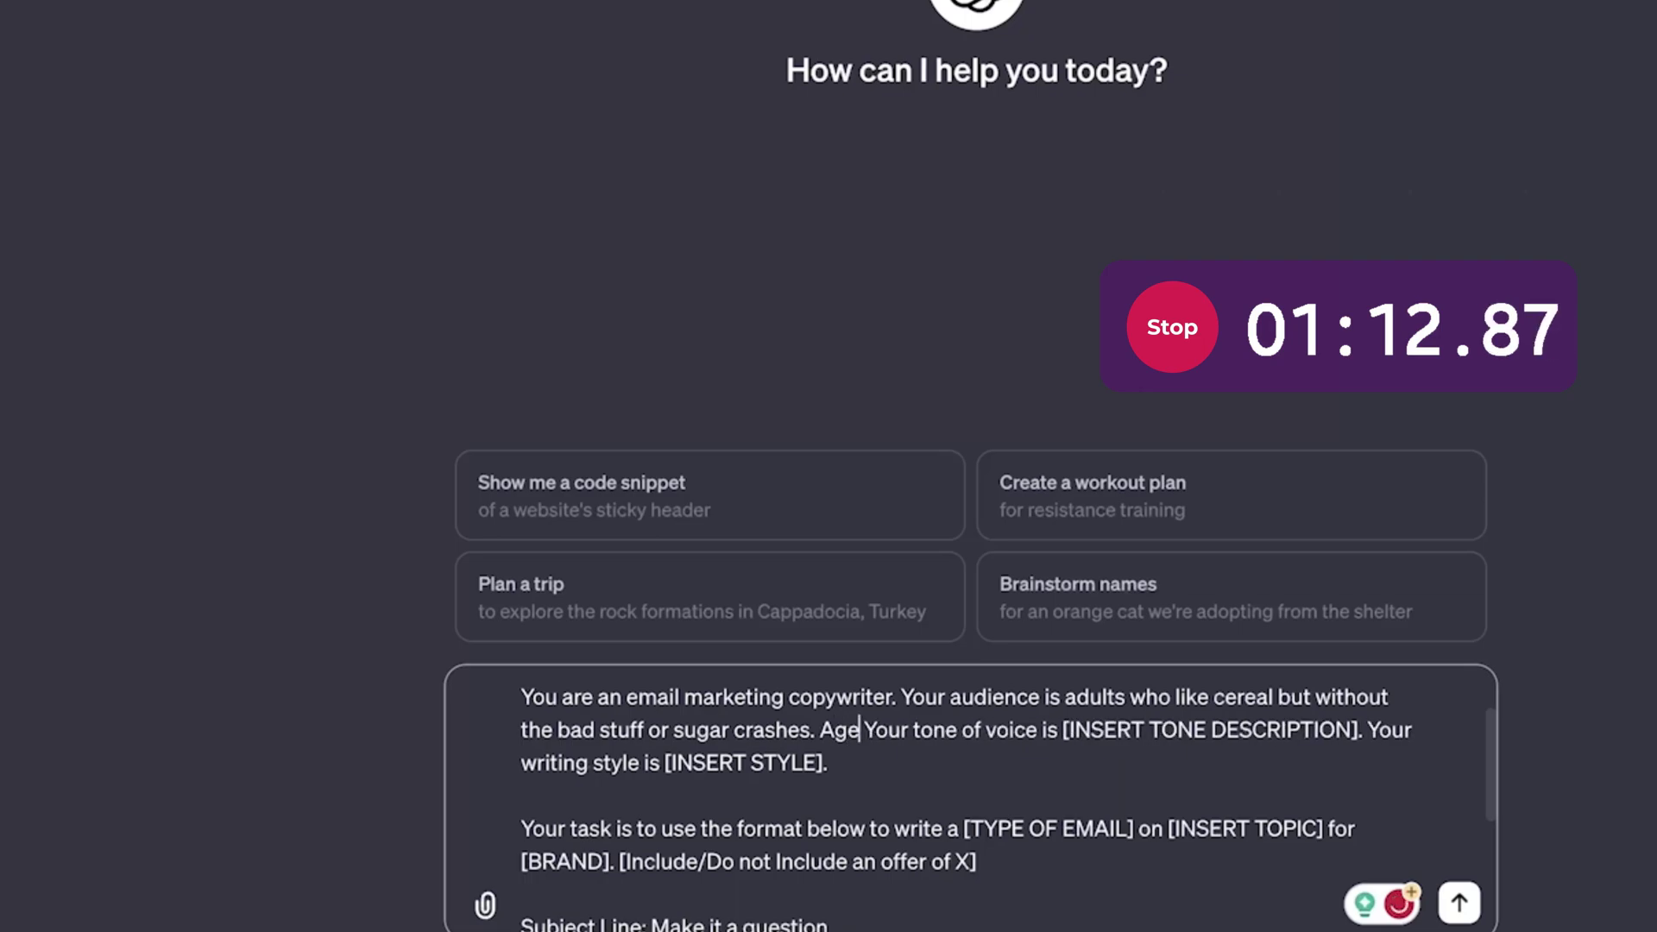
text(s: )
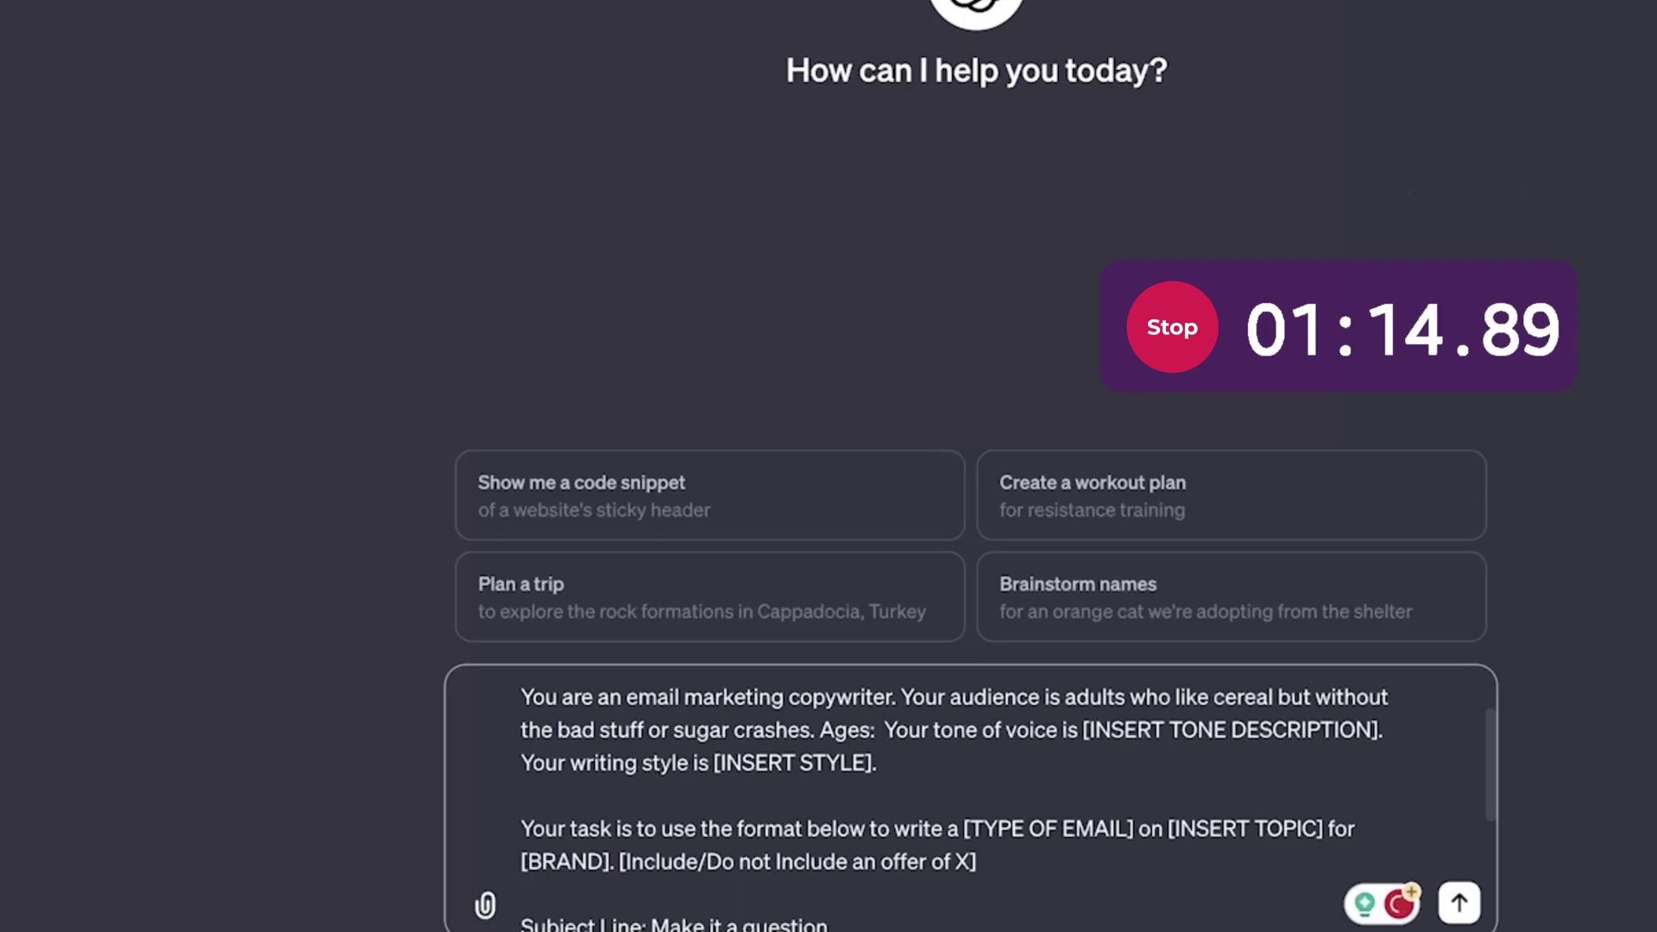
text(20-40)
key(BackSpace)
key(BackSpace)
text(50.)
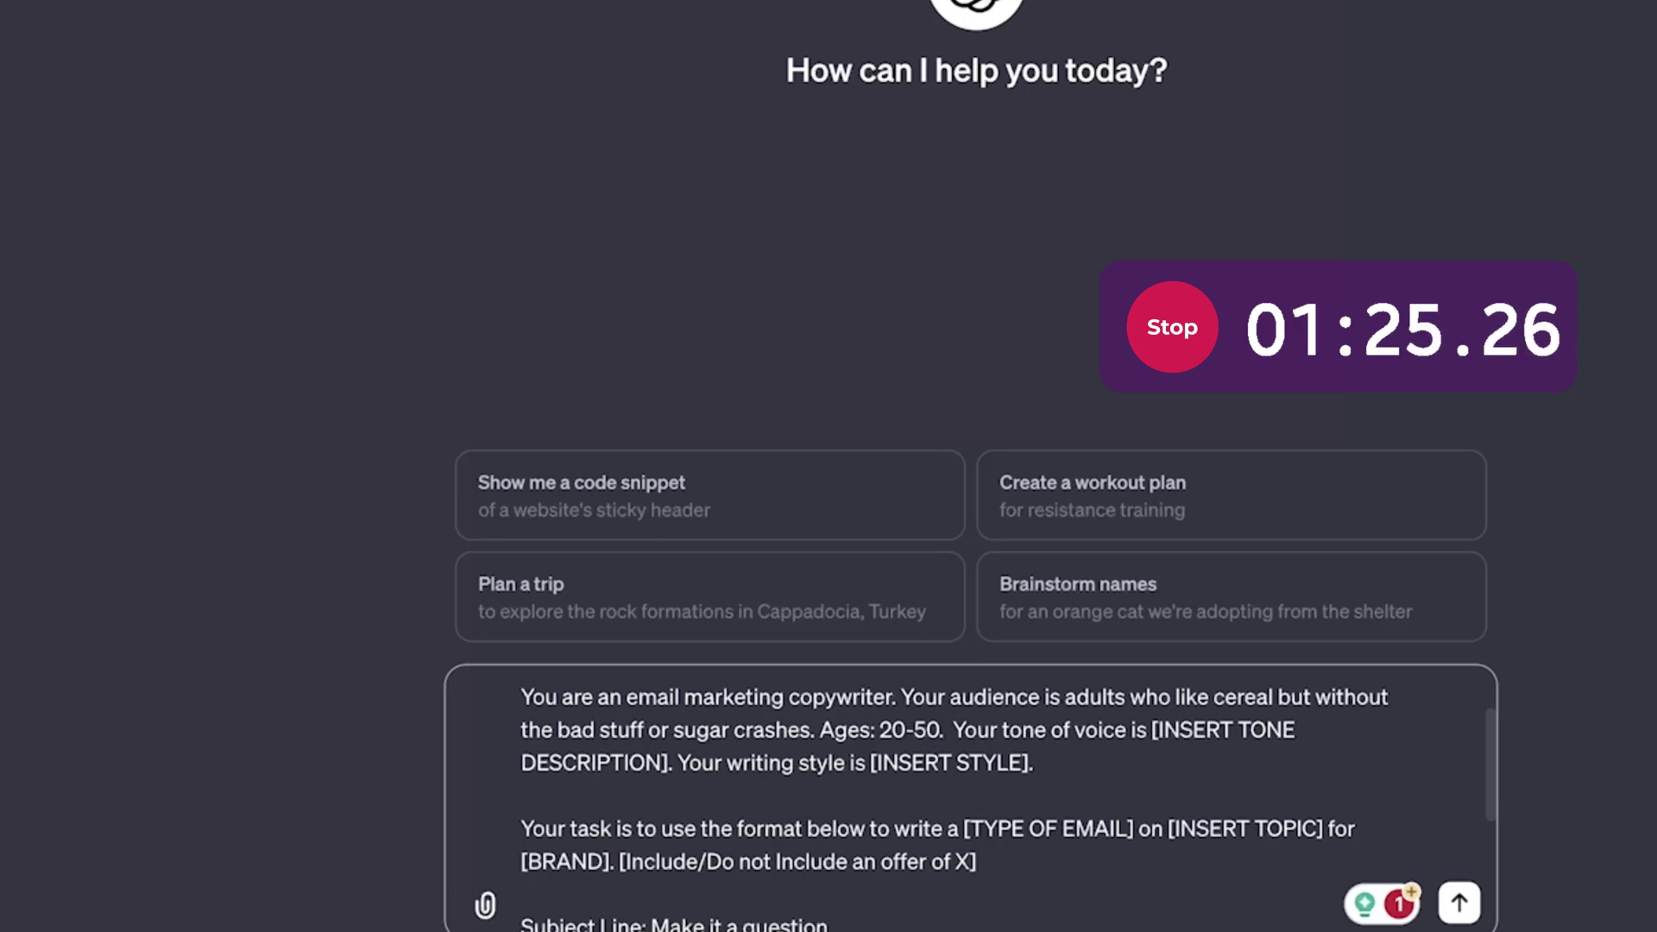
key(BackSpace)
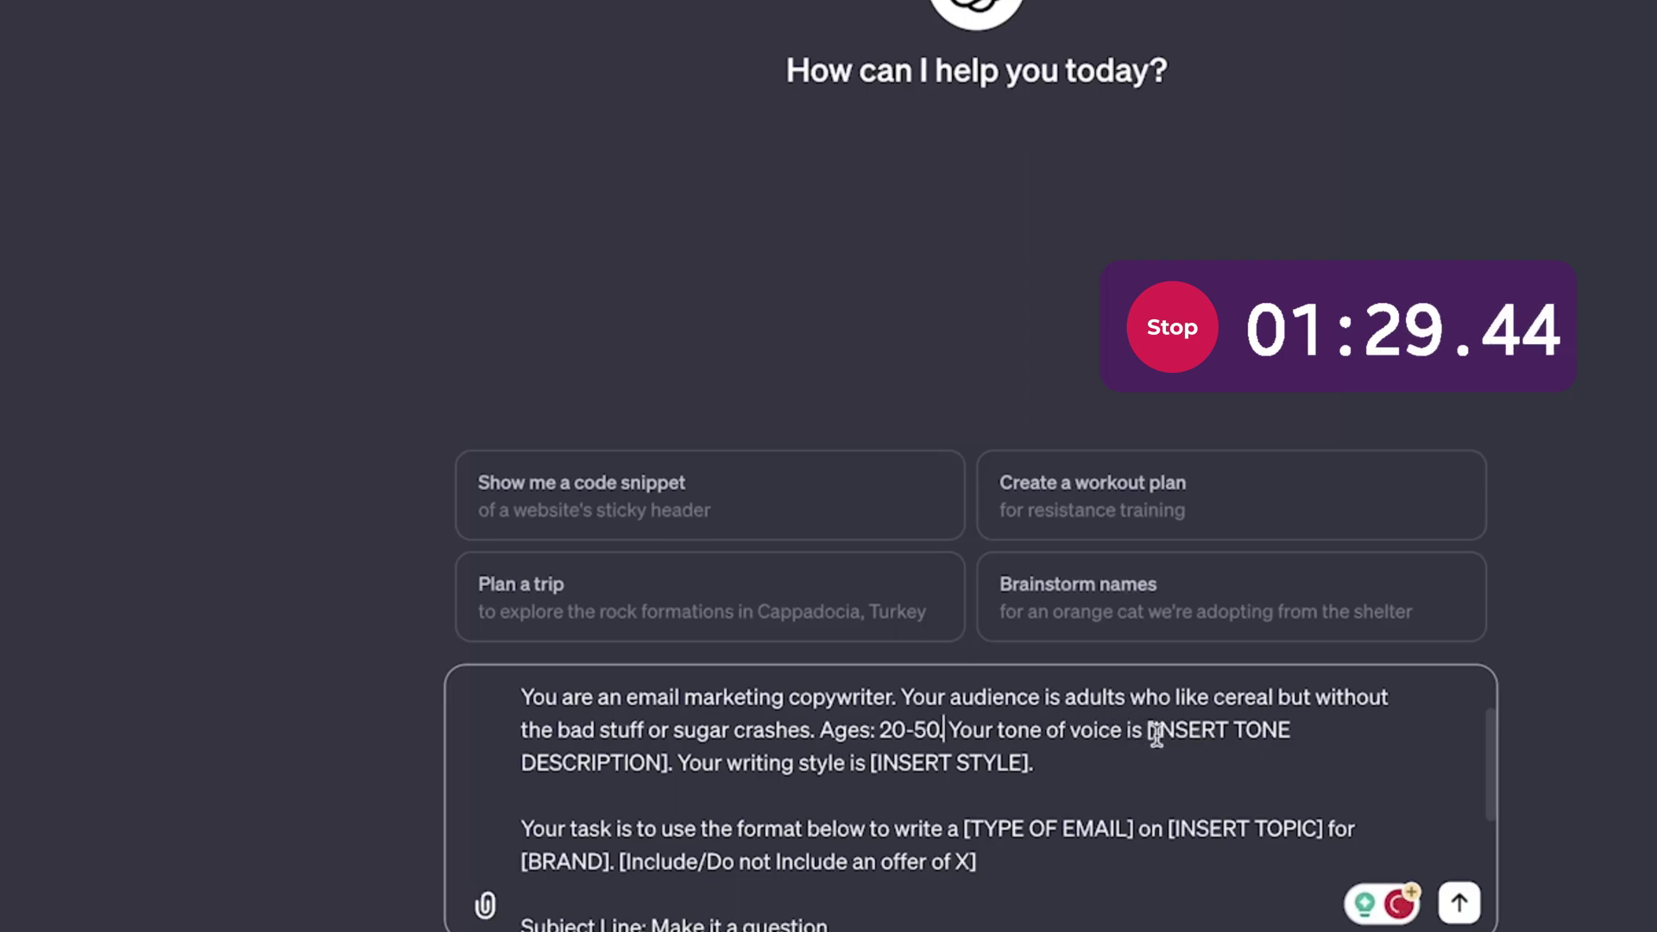
drag(1145, 731, 670, 763)
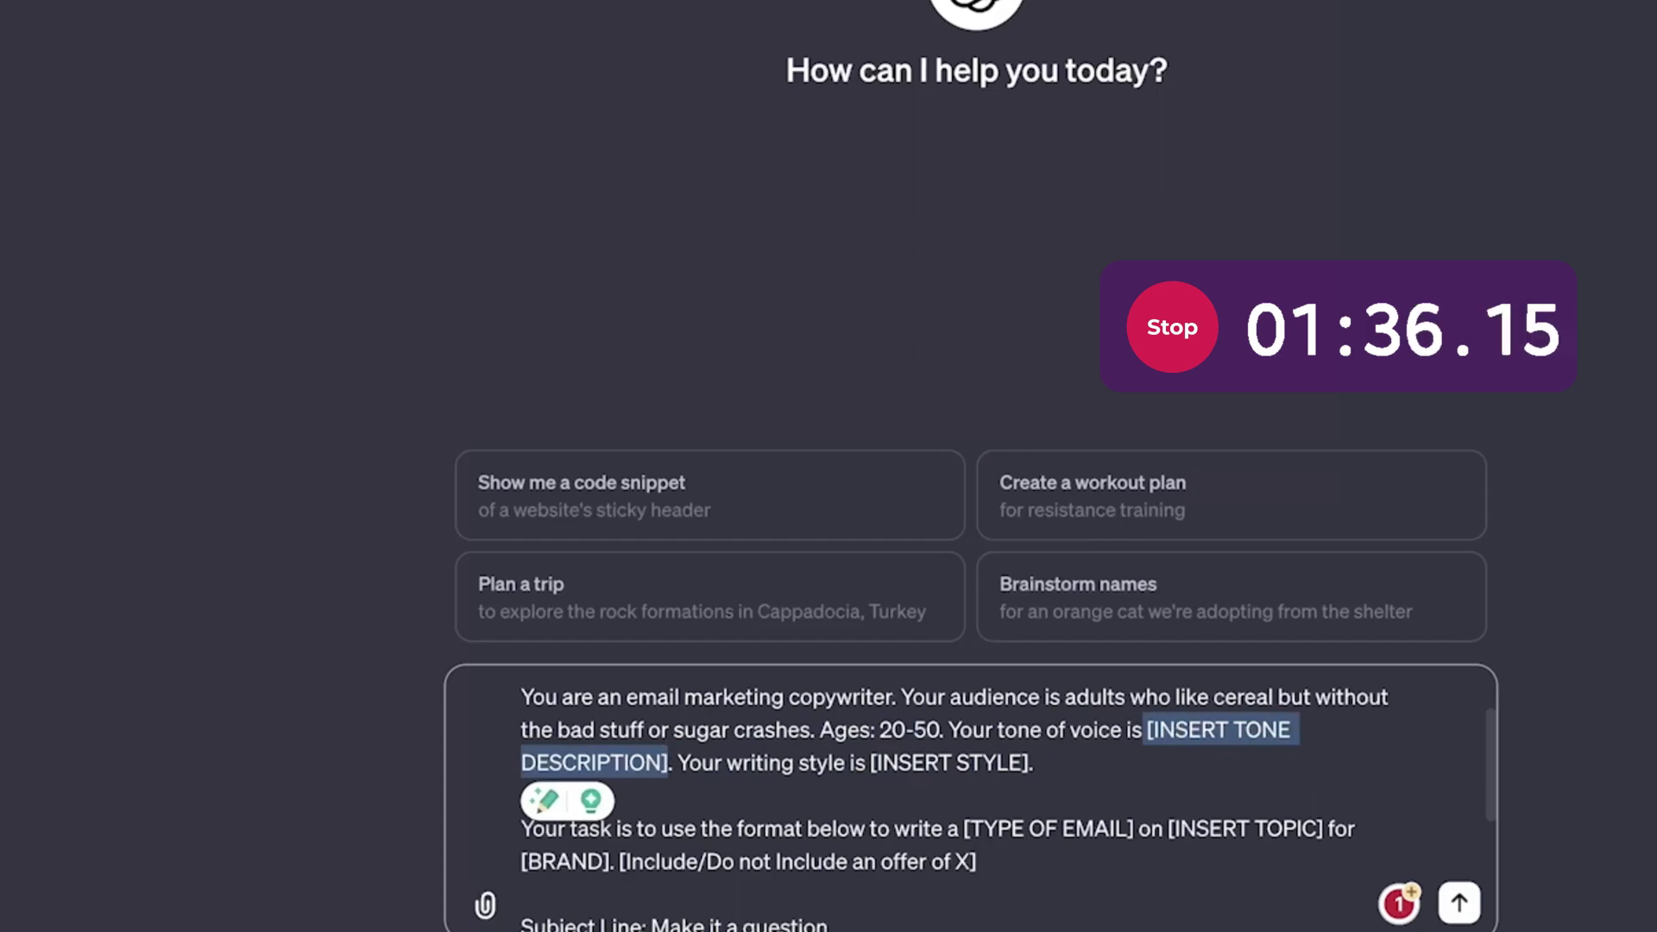
Select the Funny and Casual options under Tune of voice in the Savio prompts guide.
click(270, 36)
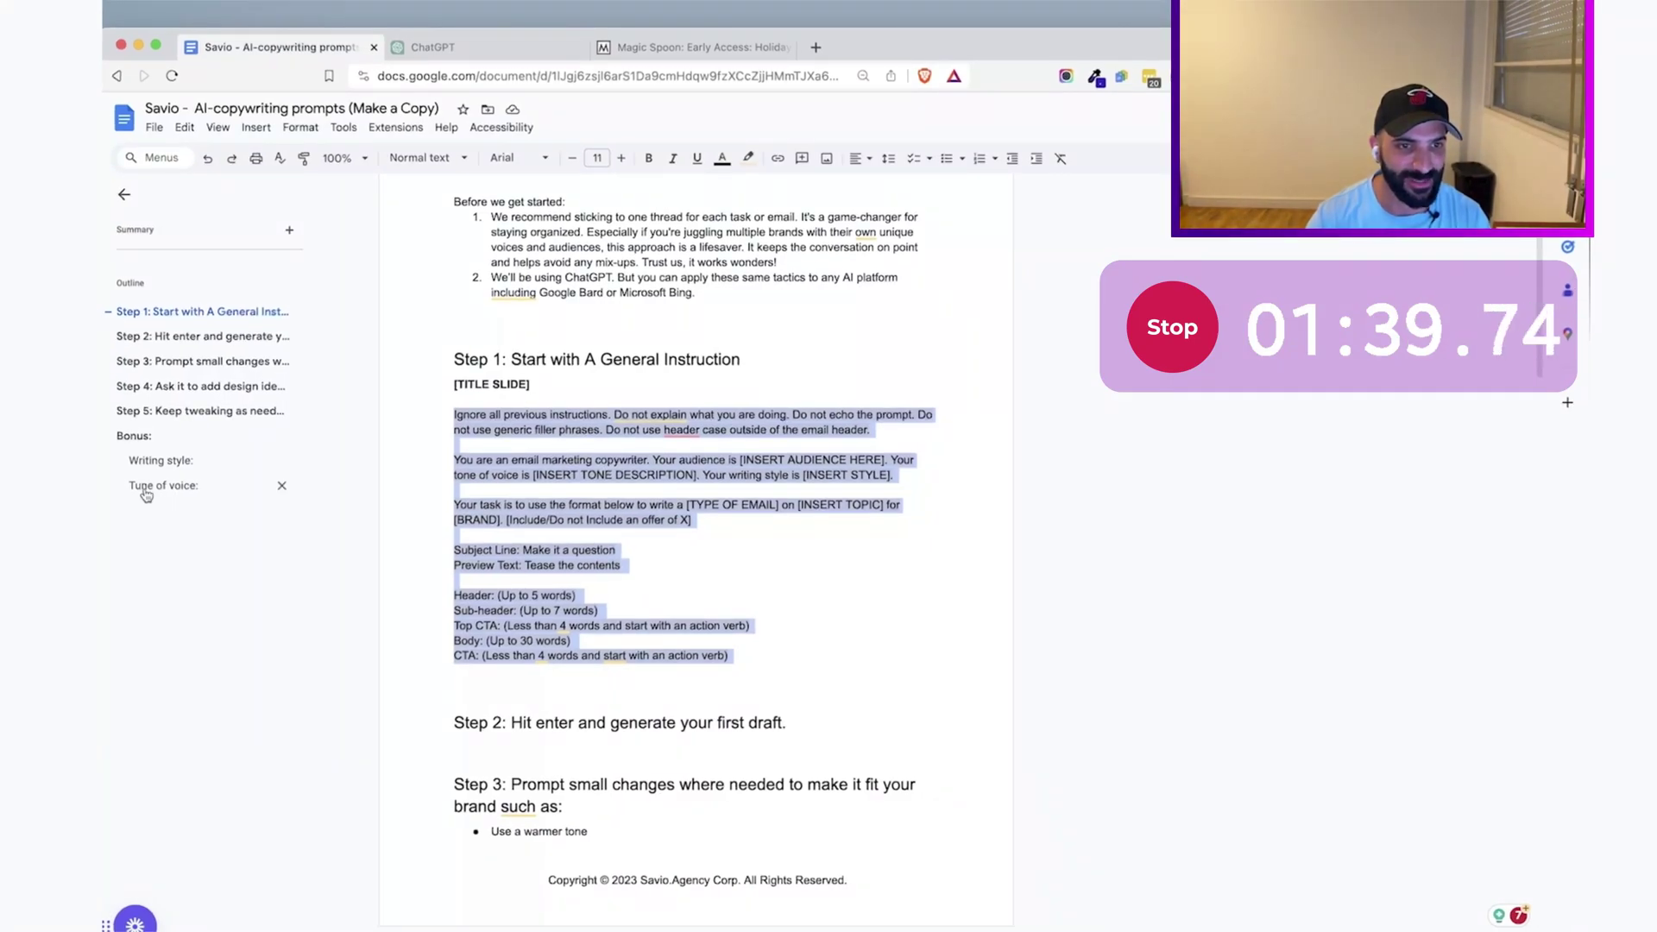
click(145, 489)
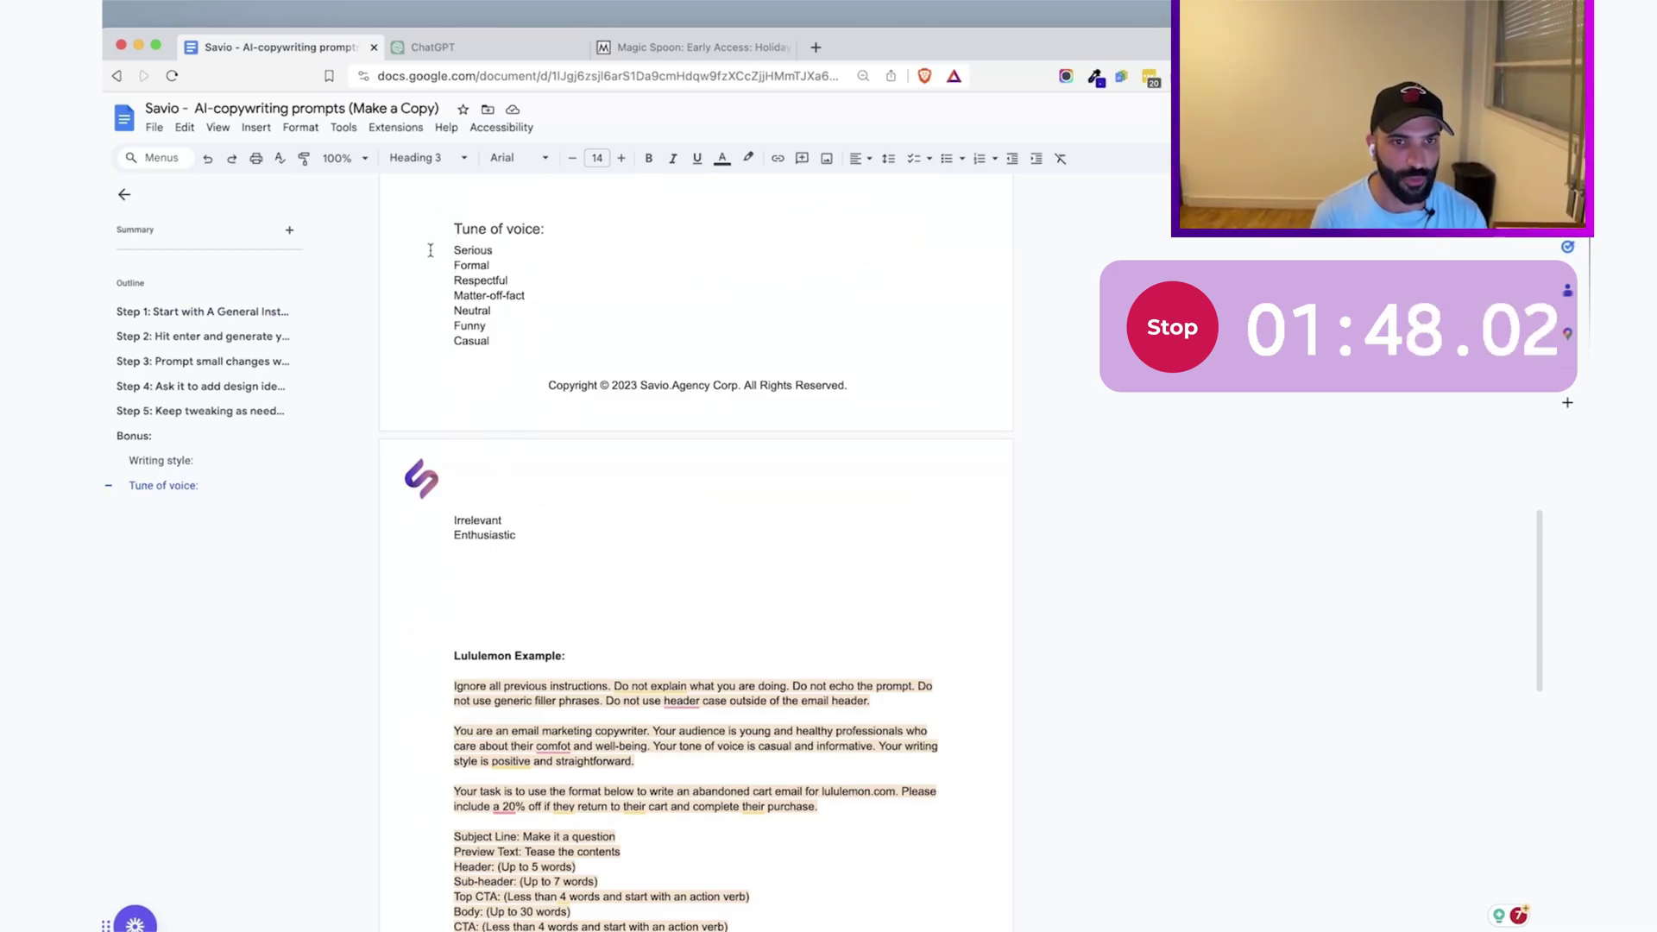
mouse_move(429, 250)
mouse_down()
mouse_move(547, 391)
mouse_move(562, 530)
mouse_up()
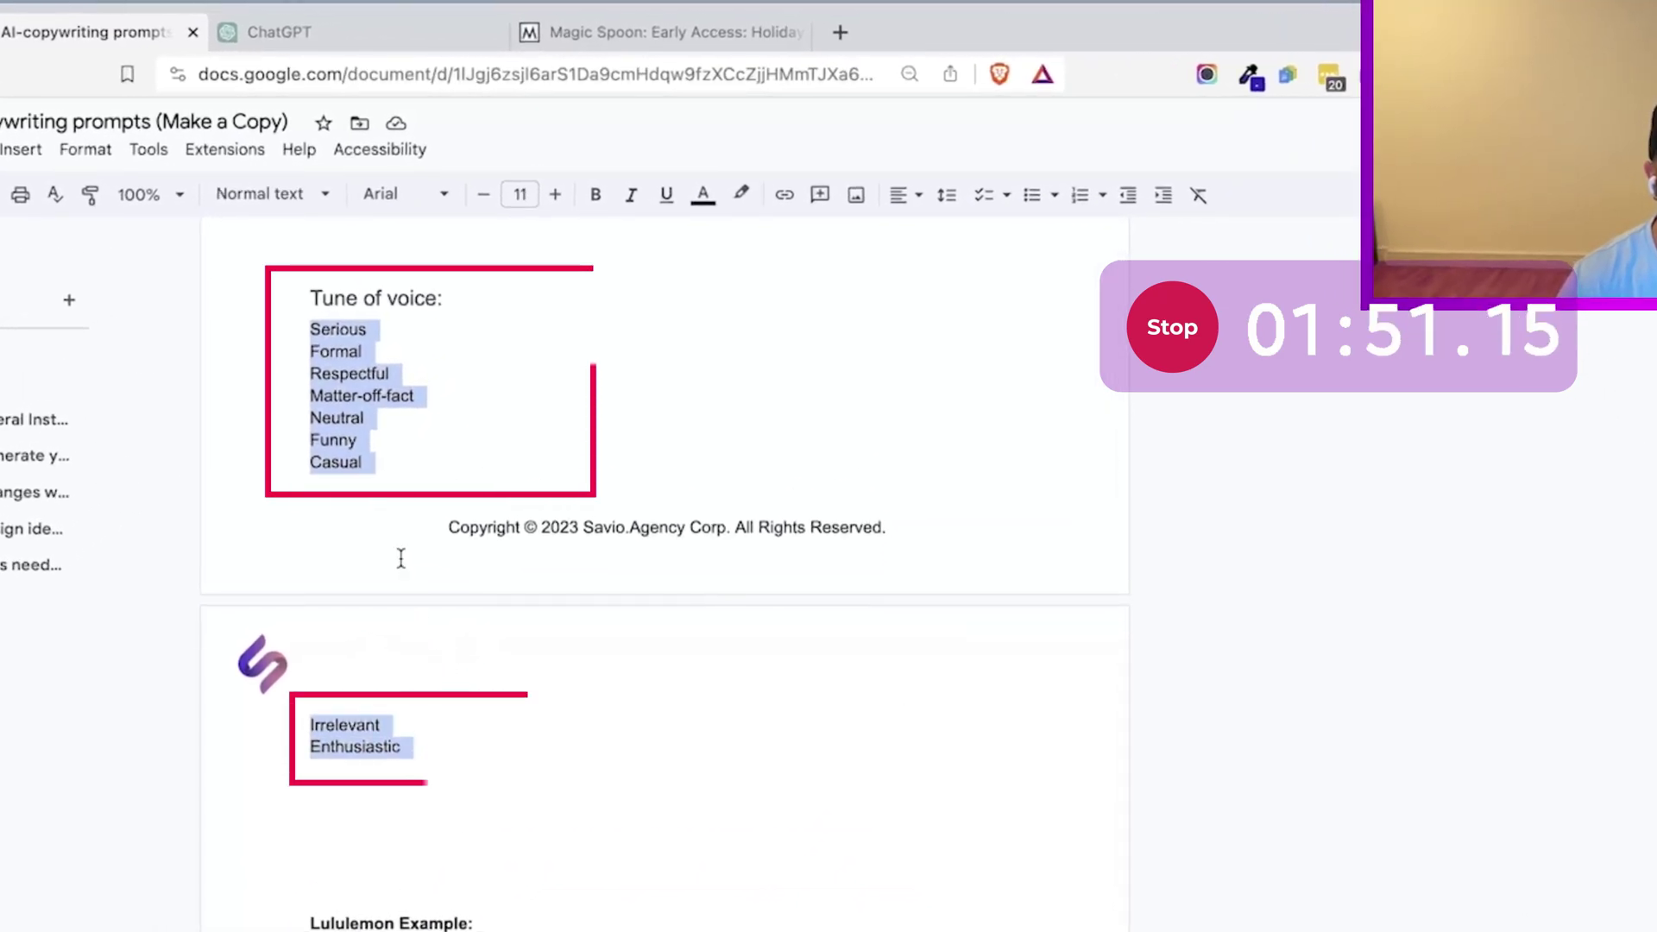
click(359, 428)
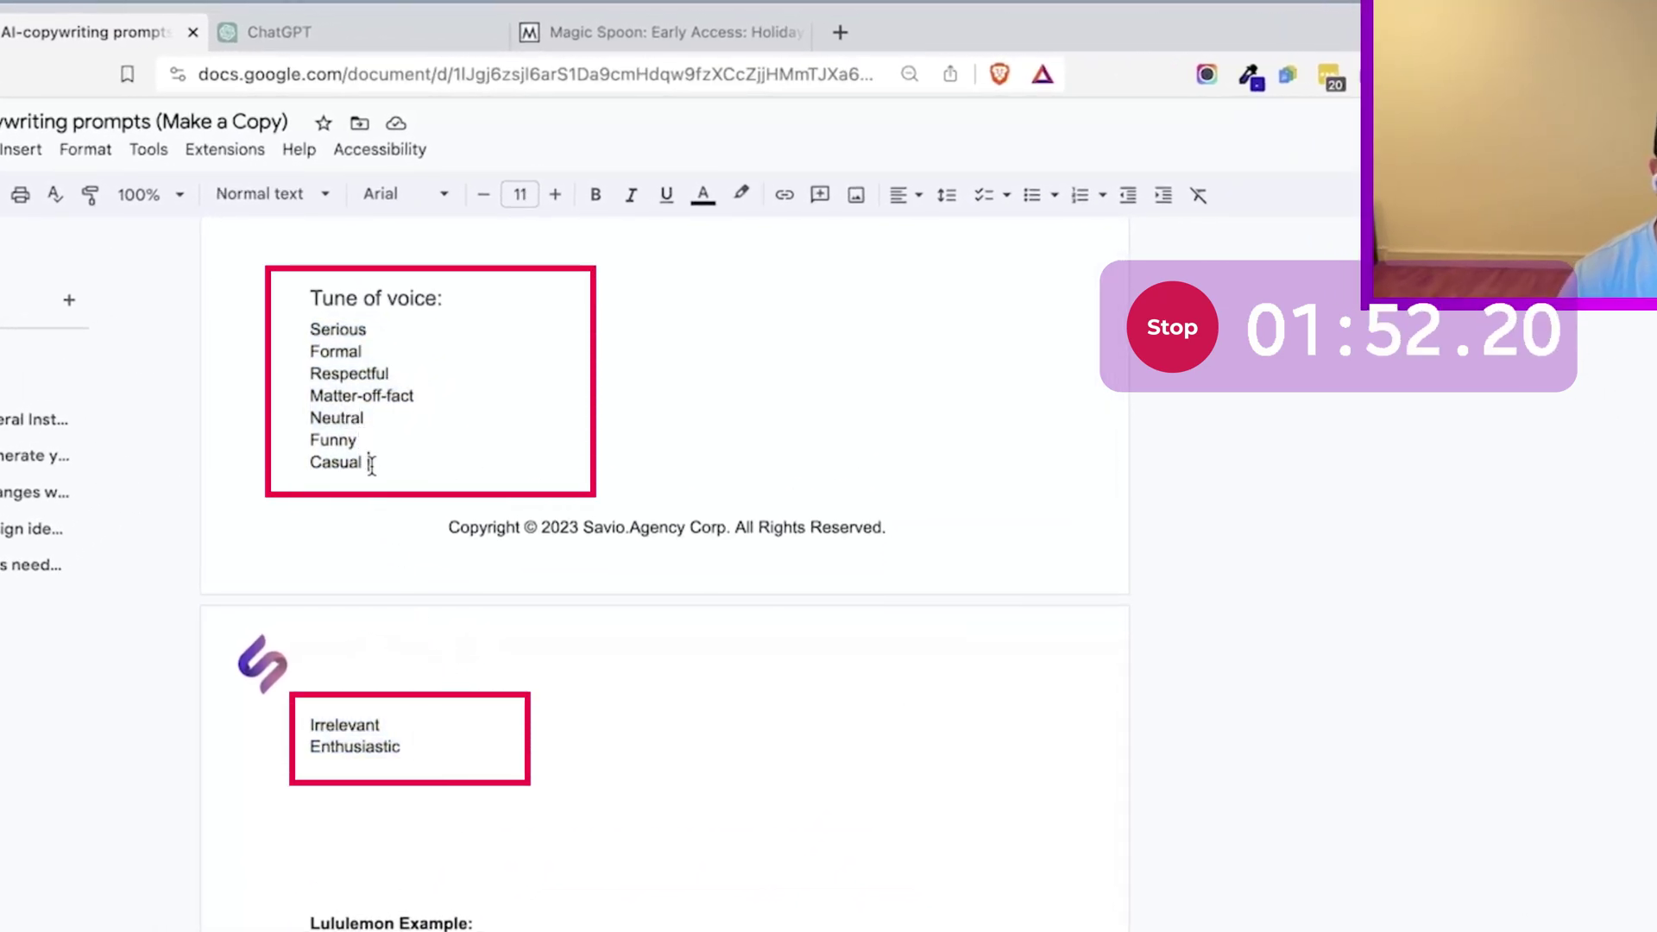
drag(369, 464, 299, 442)
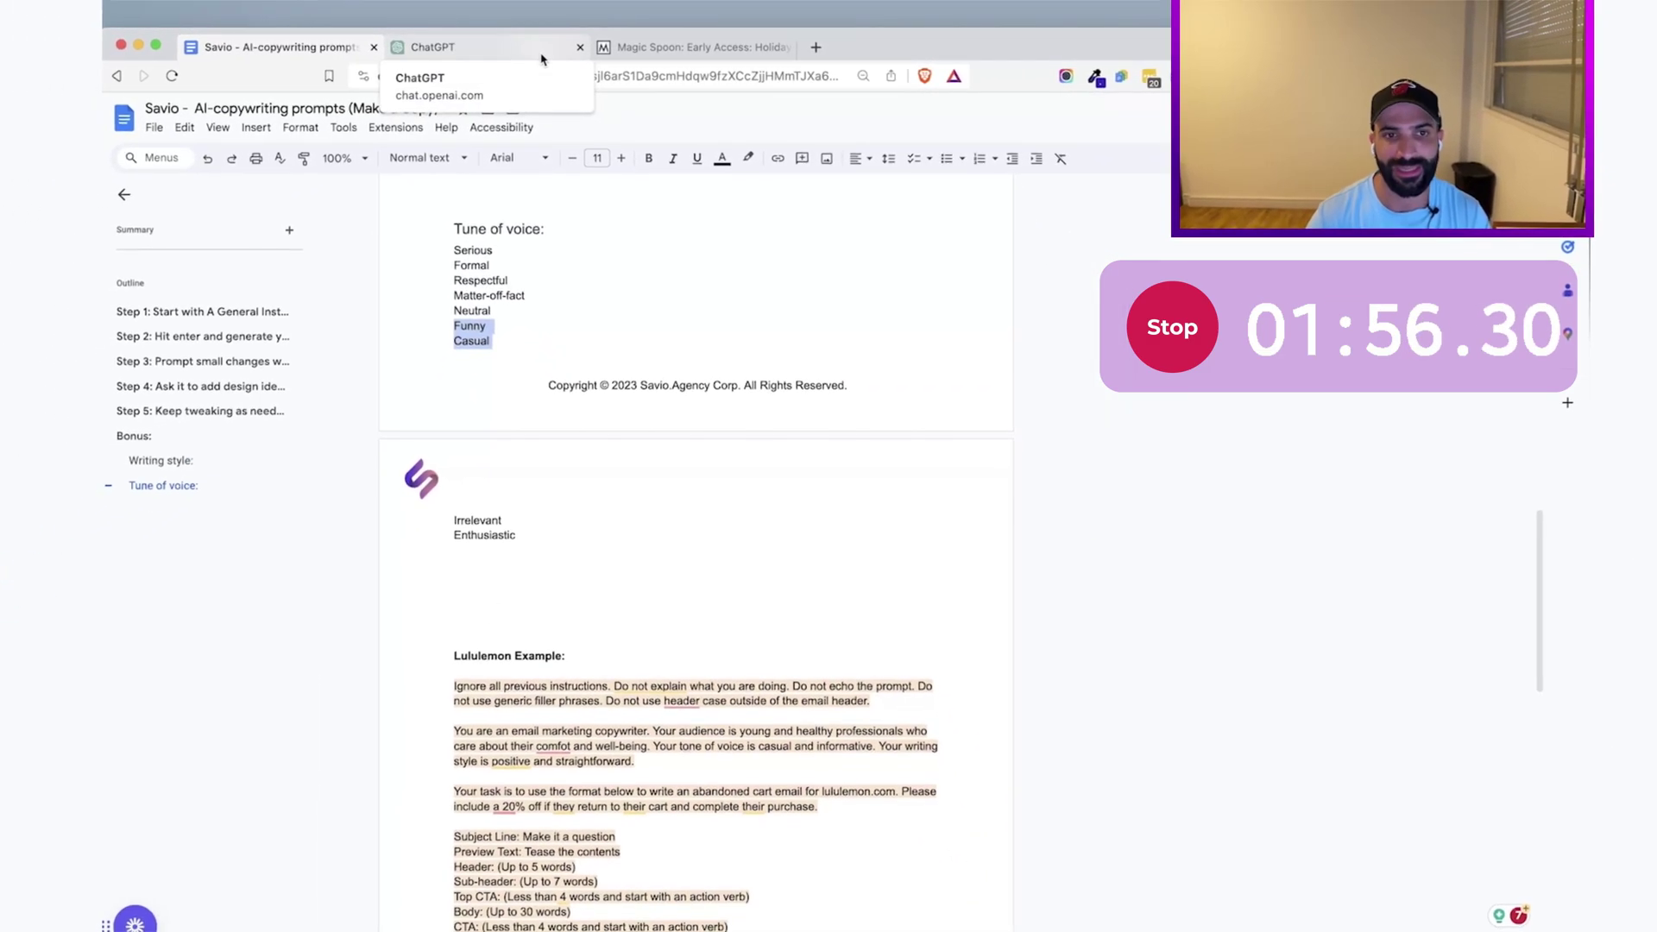
Set the prompt's tone of voice to Funny and Casual, fixing the spelling and spacing.
click(542, 54)
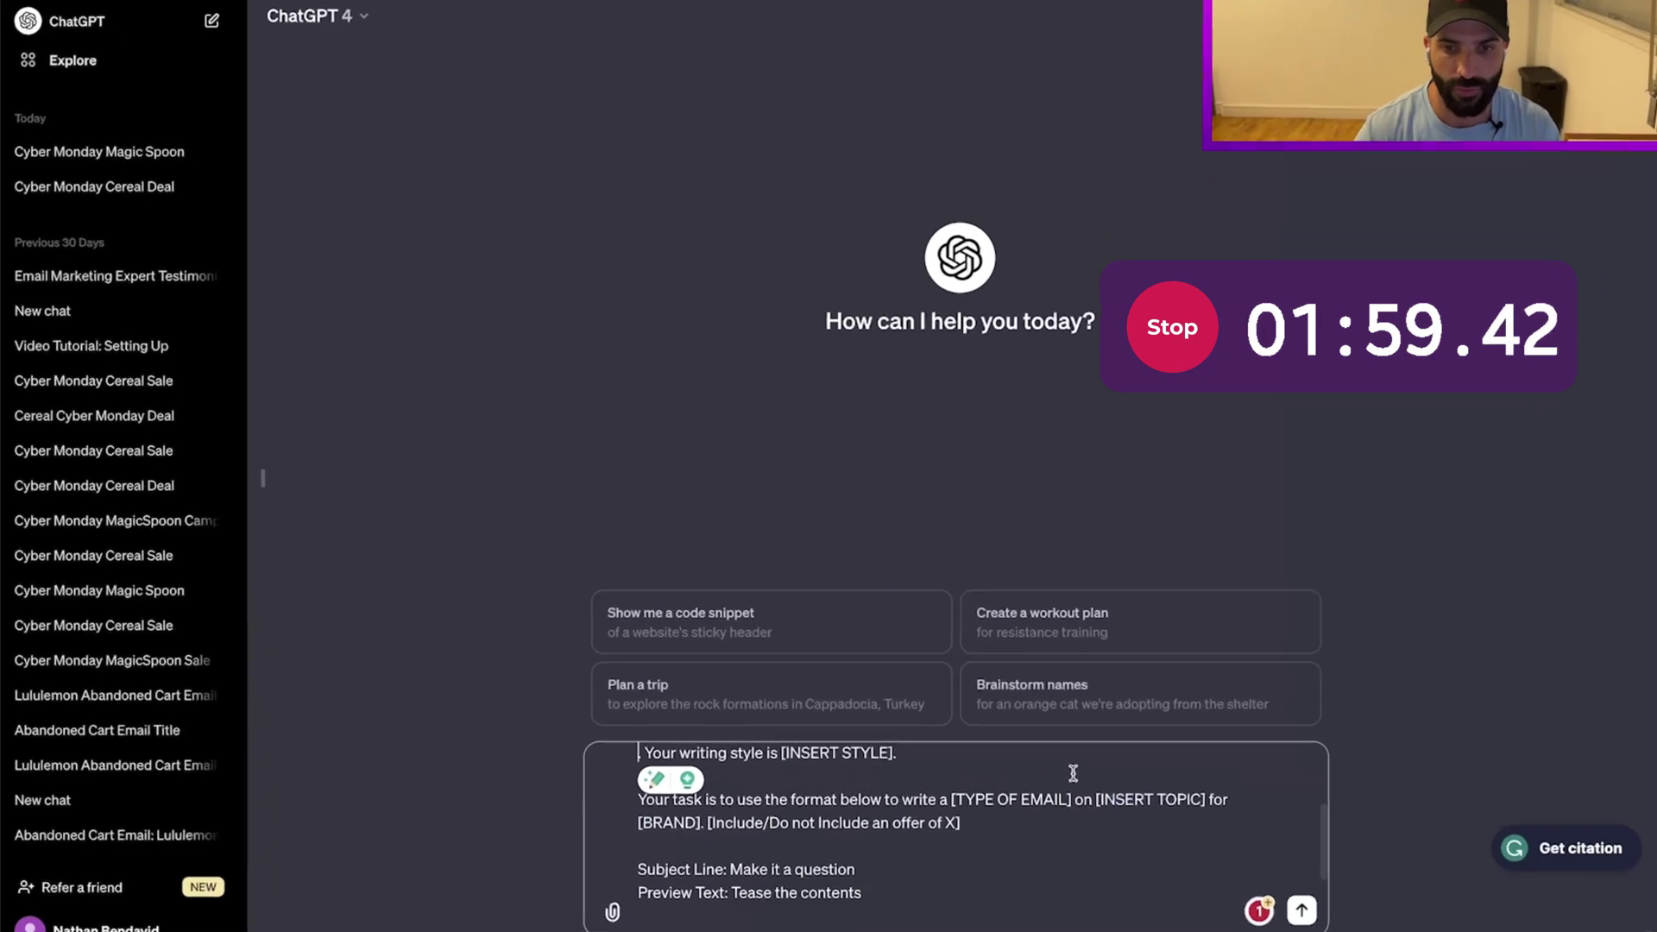
text(Casual)
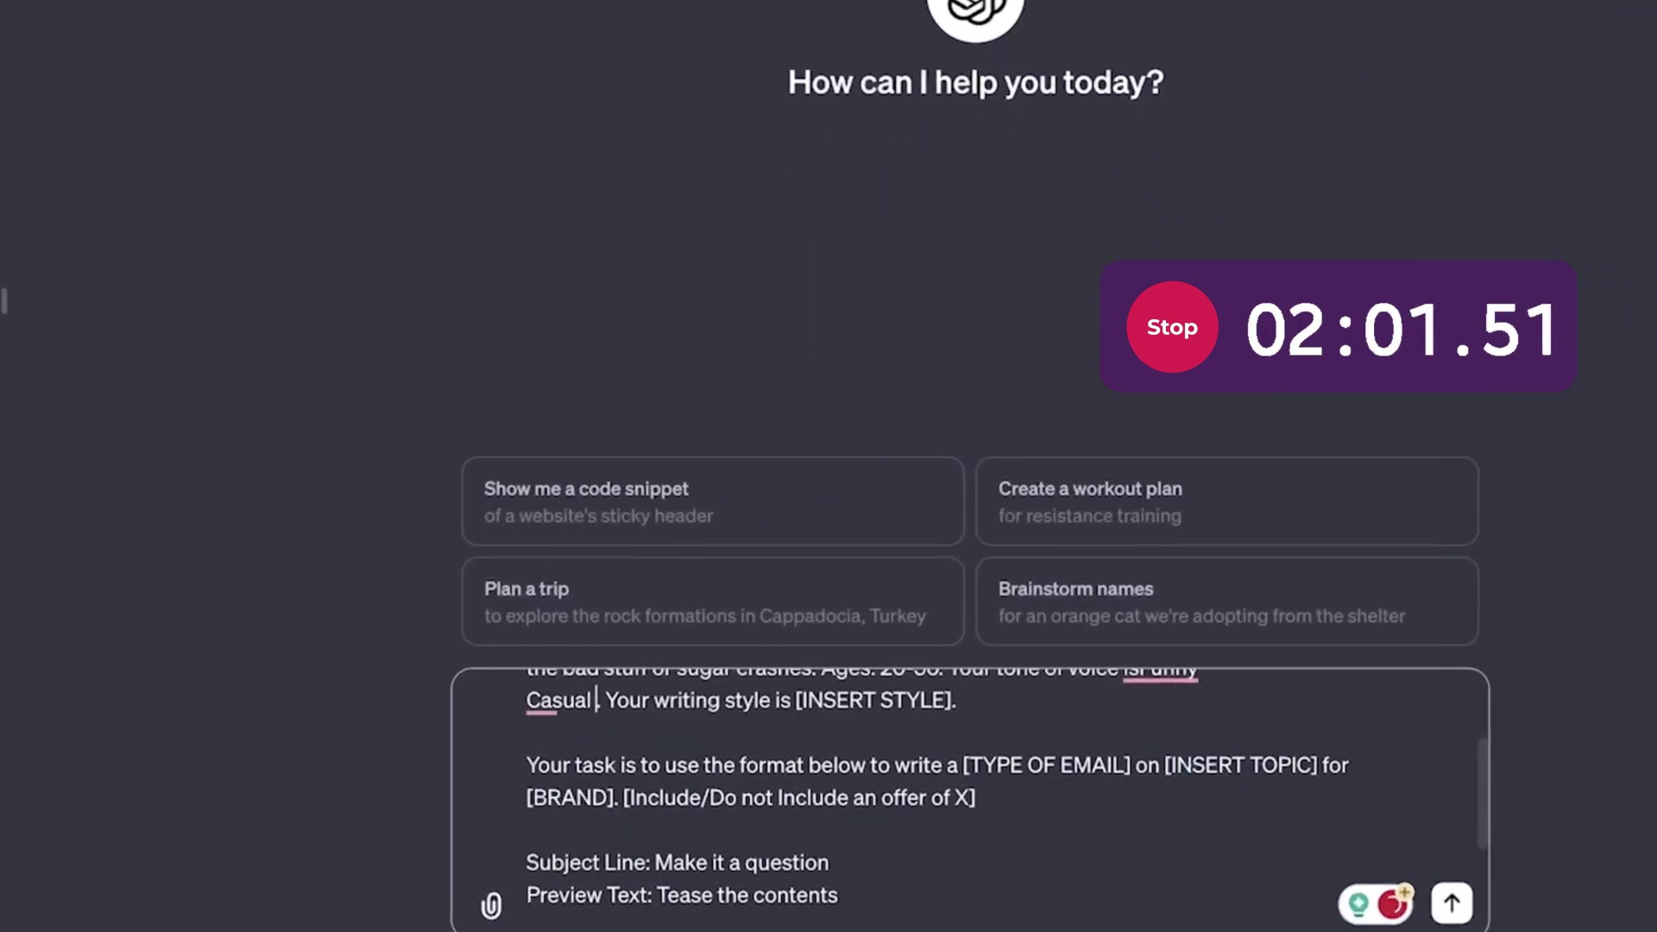
scroll(1308, 740, up, 1)
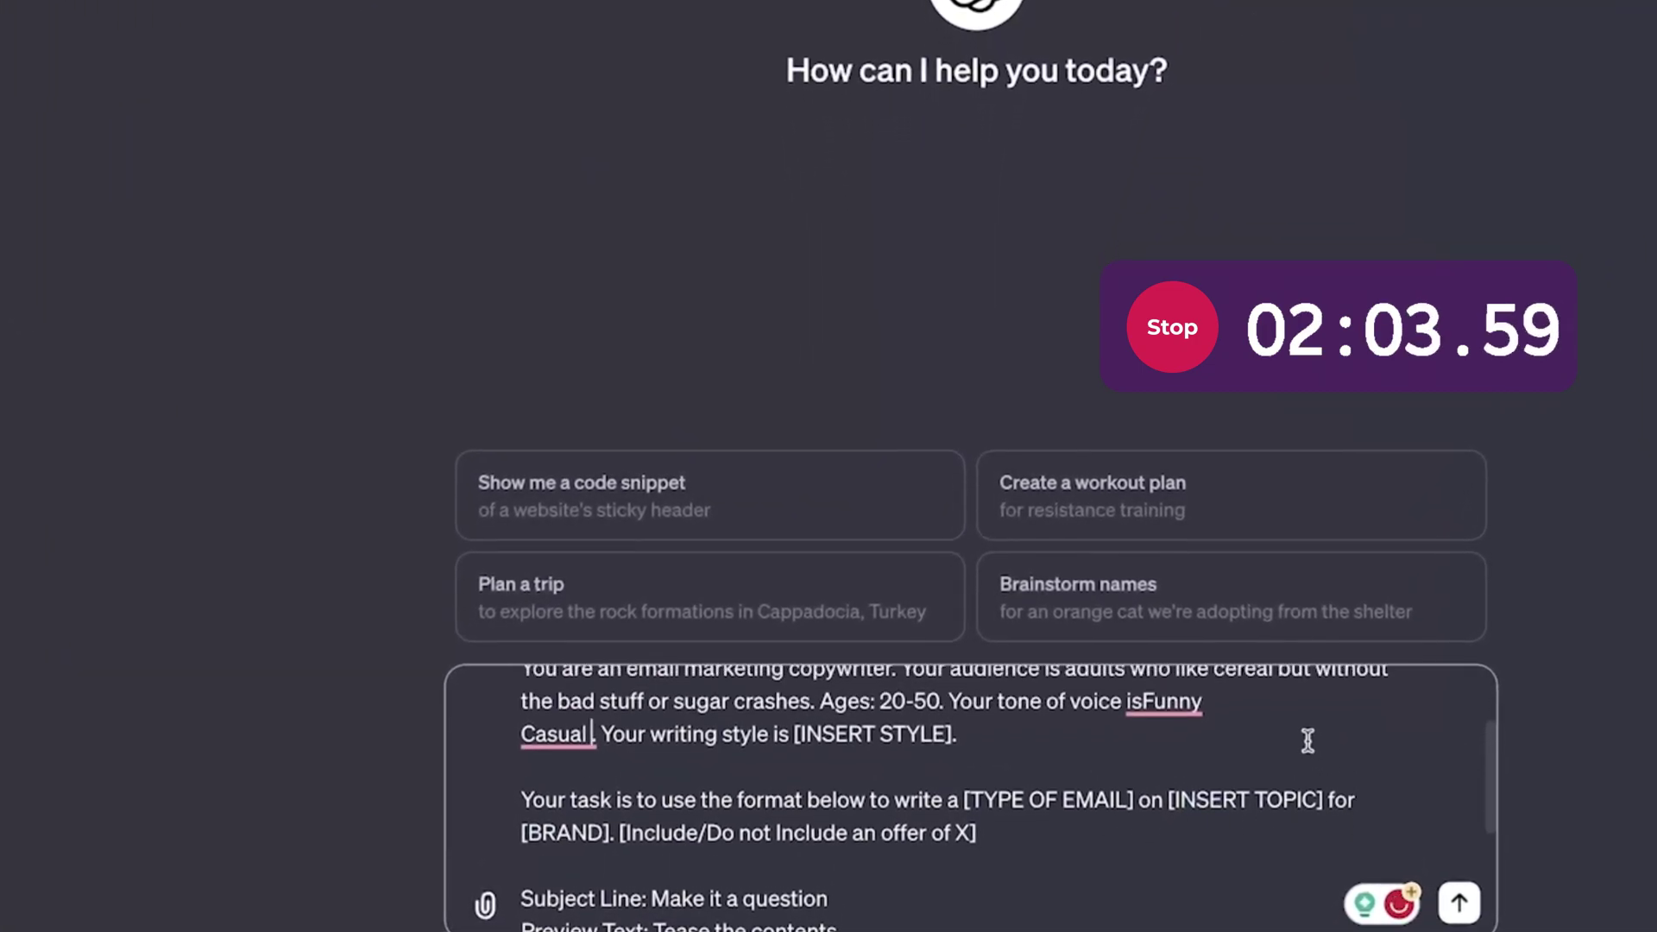
click(1157, 703)
click(1130, 759)
text(and)
click(530, 733)
click(560, 817)
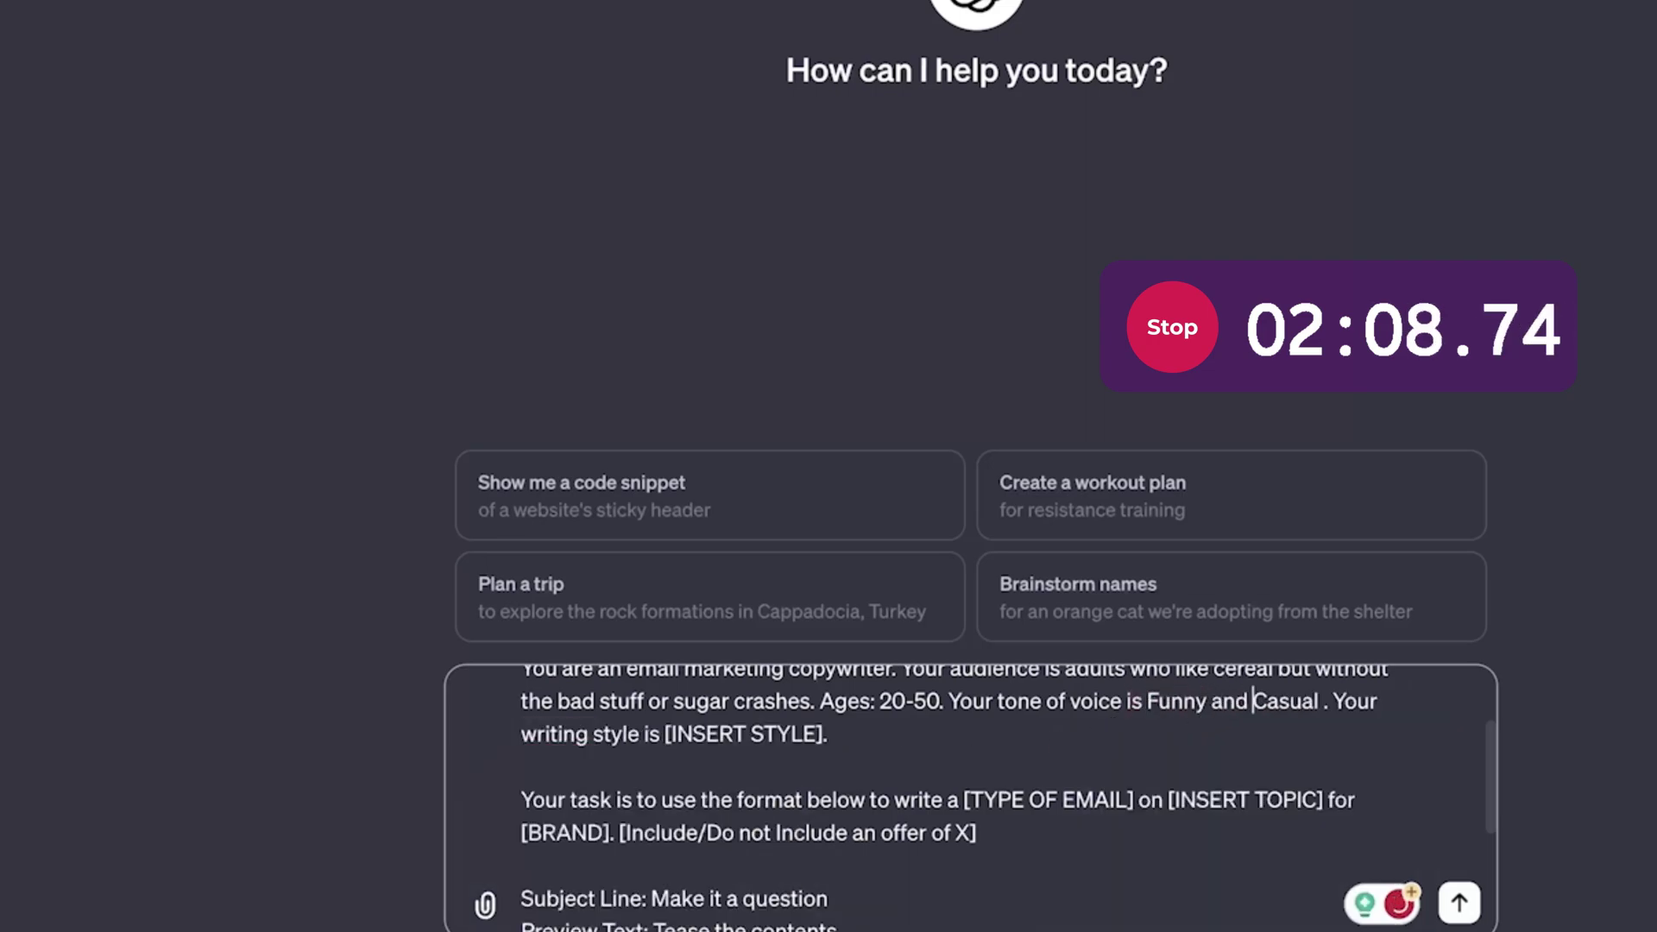
Replace [INSERT STYLE] with Conversational and Straightforward, copied from the Google Docs guide.
drag(665, 733, 830, 733)
key(BackSpace)
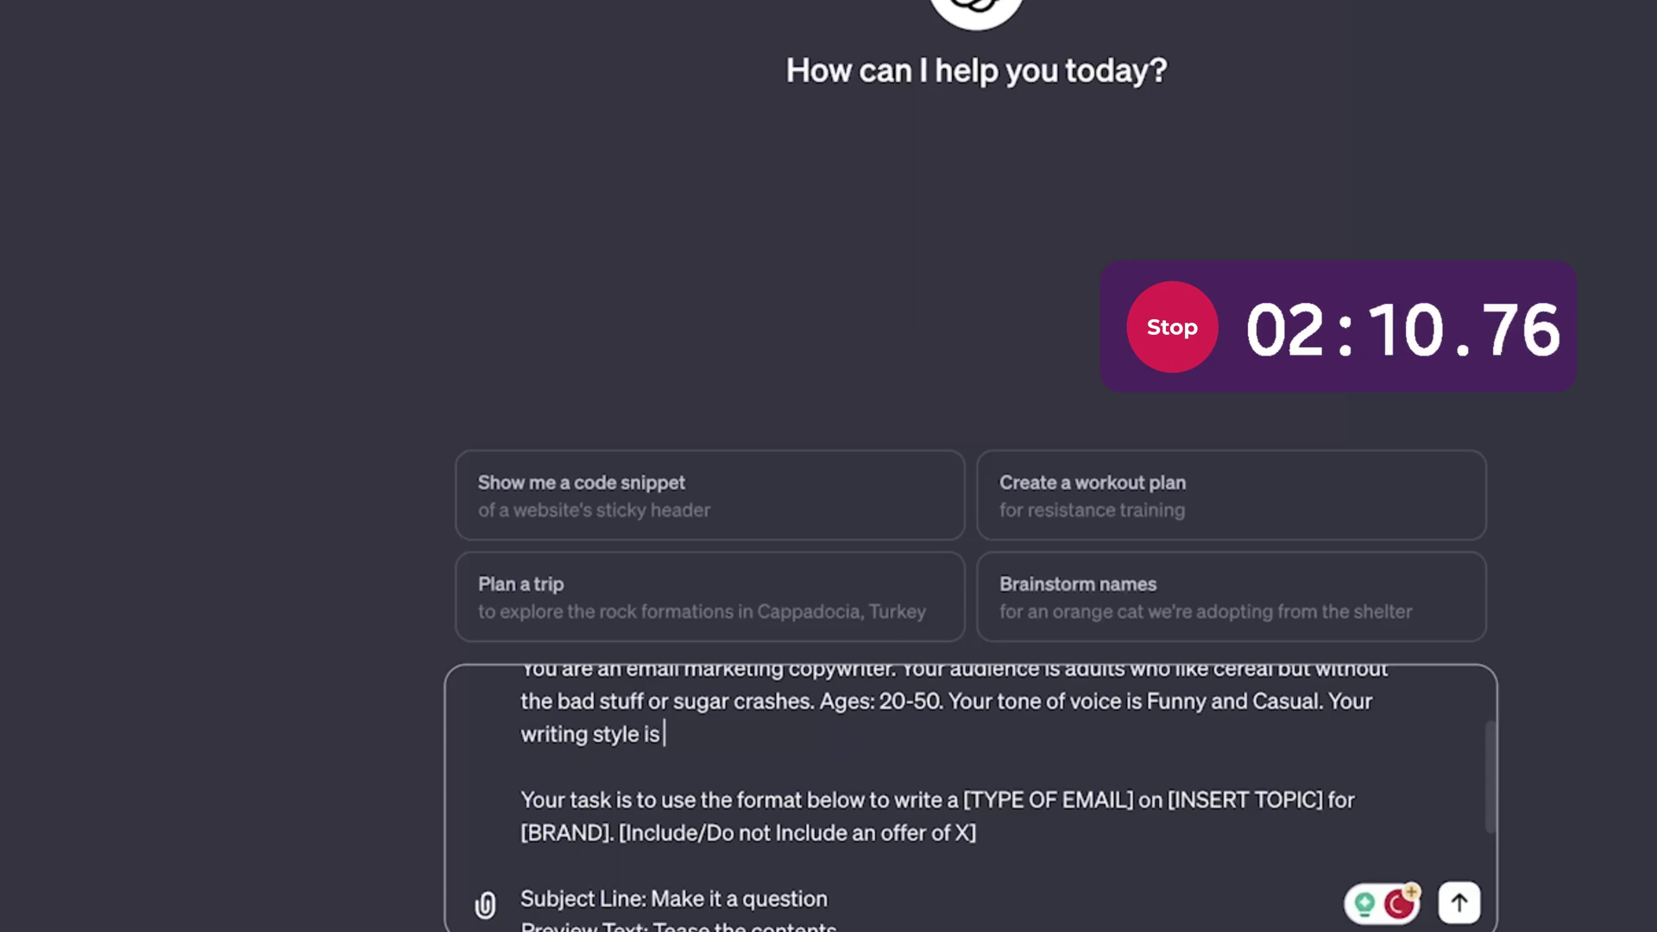
key(ctrl+shift+Tab)
scroll(355, 544, up, 3)
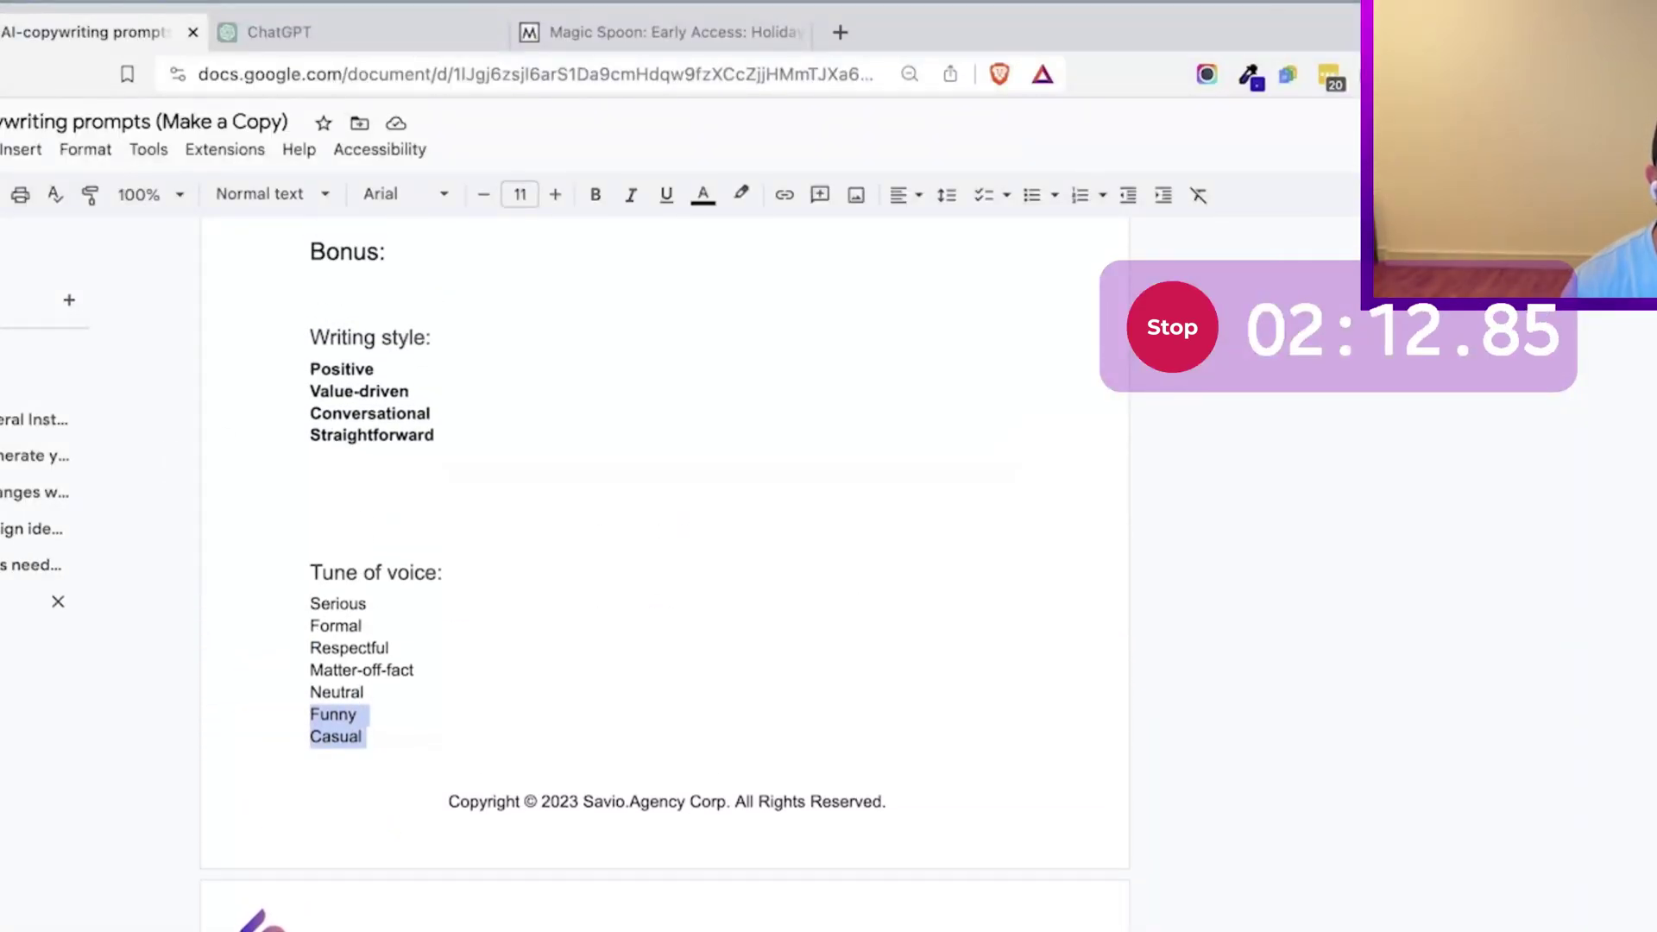
scroll(322, 469, down, 1)
click(322, 470)
drag(458, 403, 259, 373)
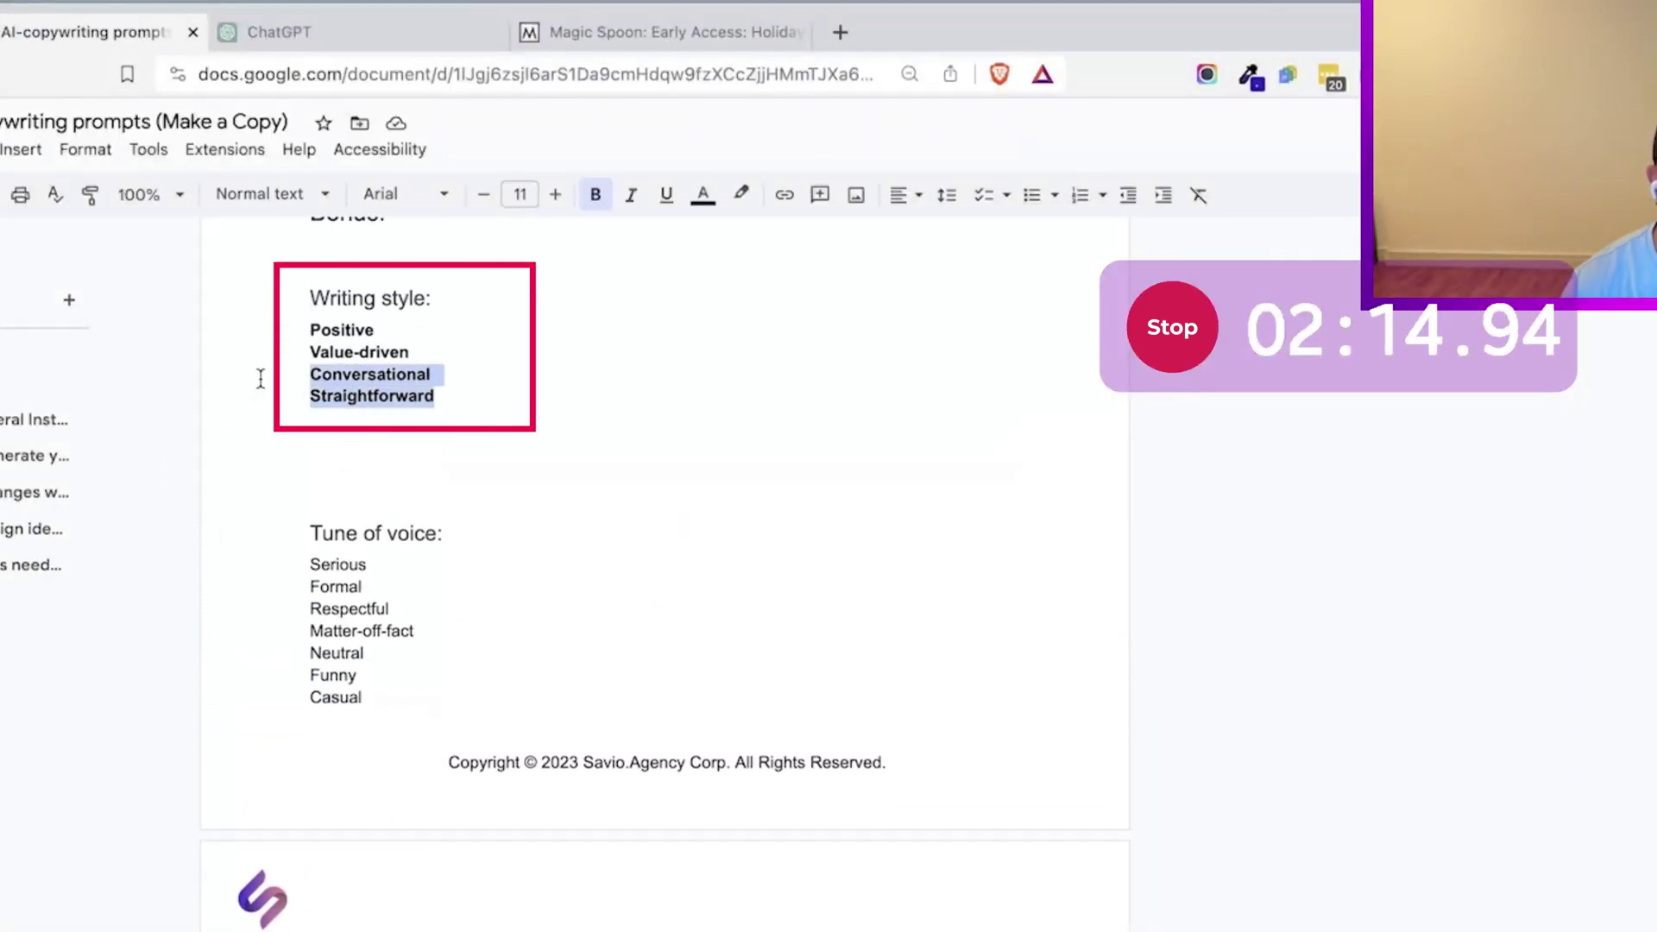
key(super+c)
key(ctrl+shift+Tab)
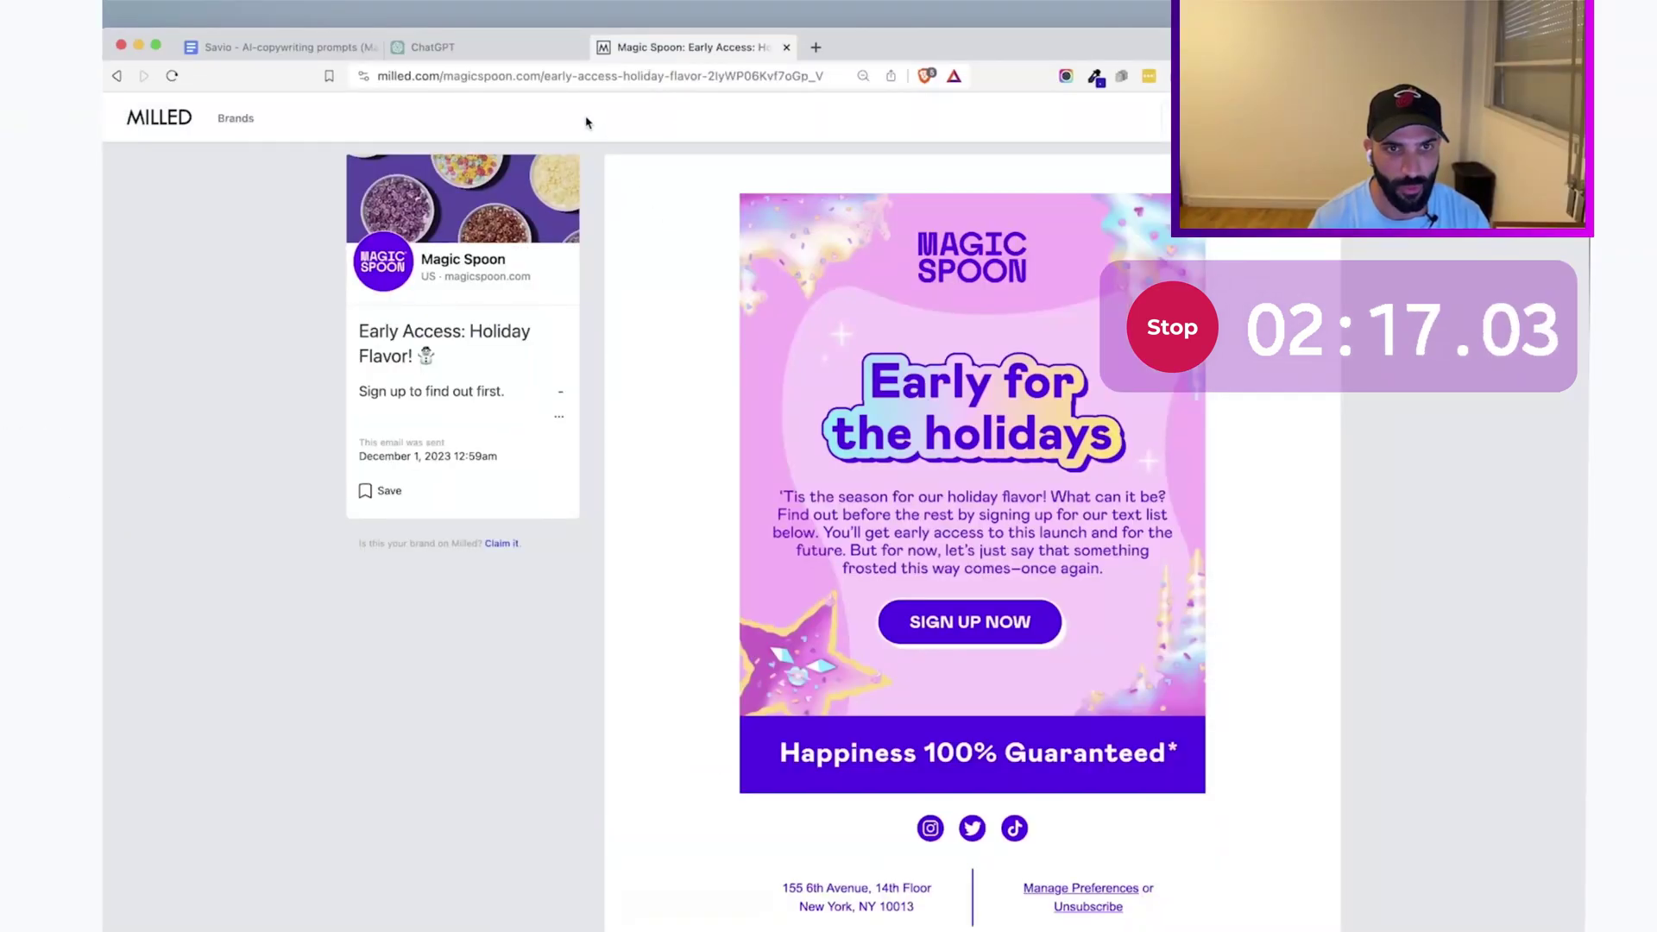
key(ctrl+shift+Tab)
key(super+v)
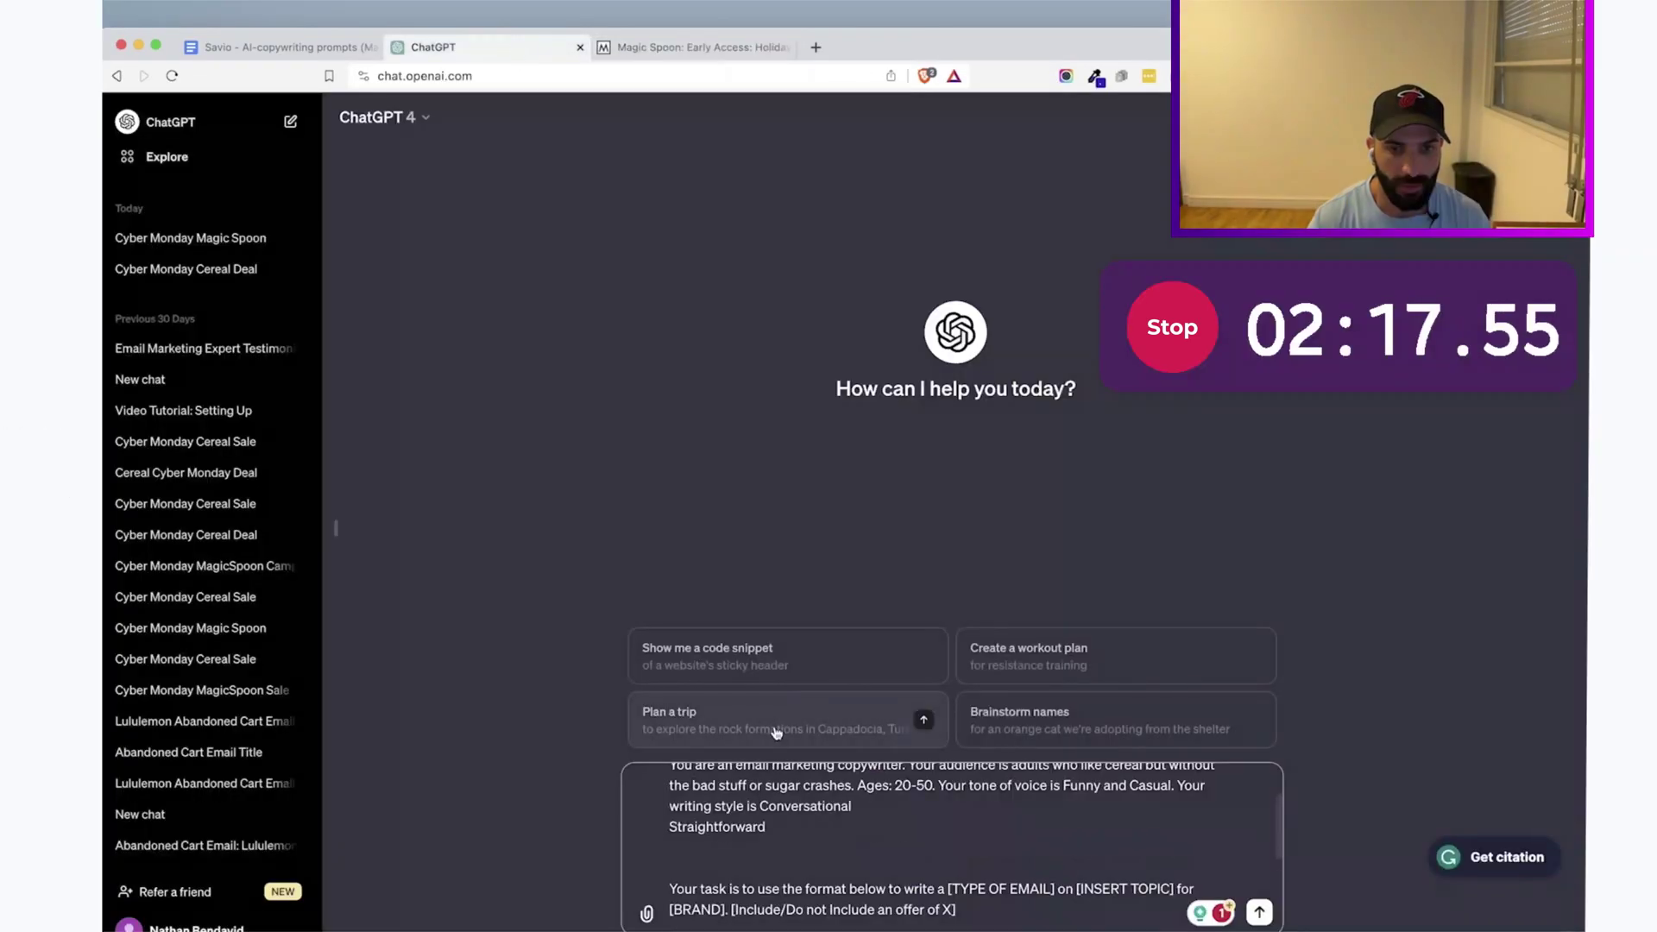
click(656, 826)
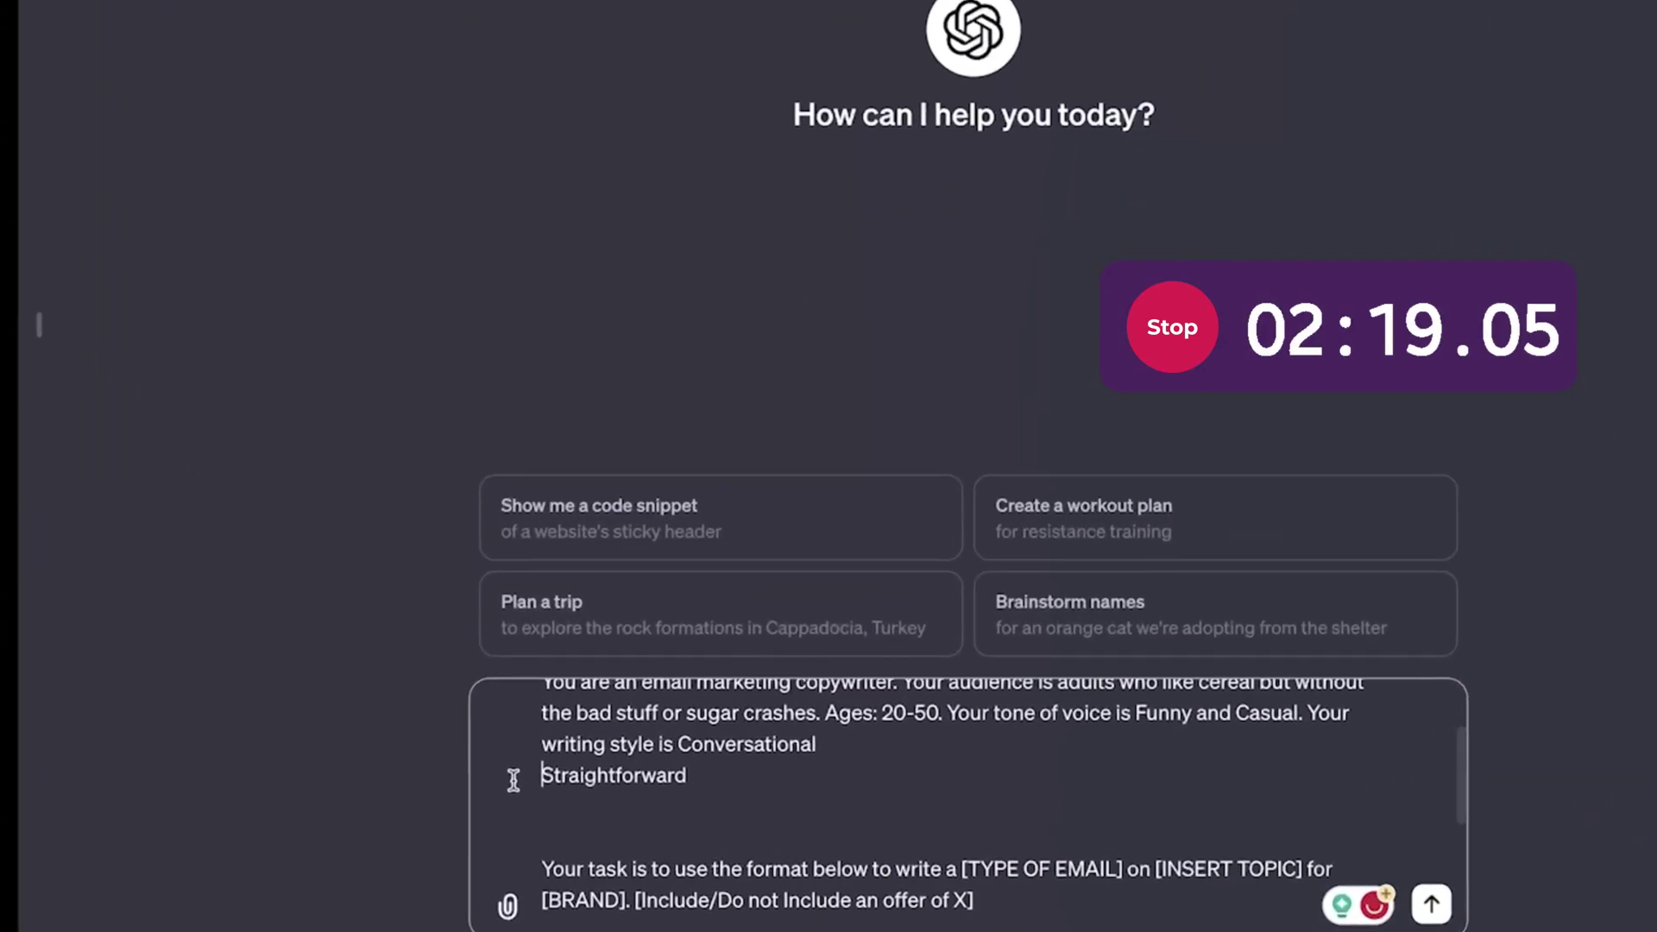
key(BackSpace)
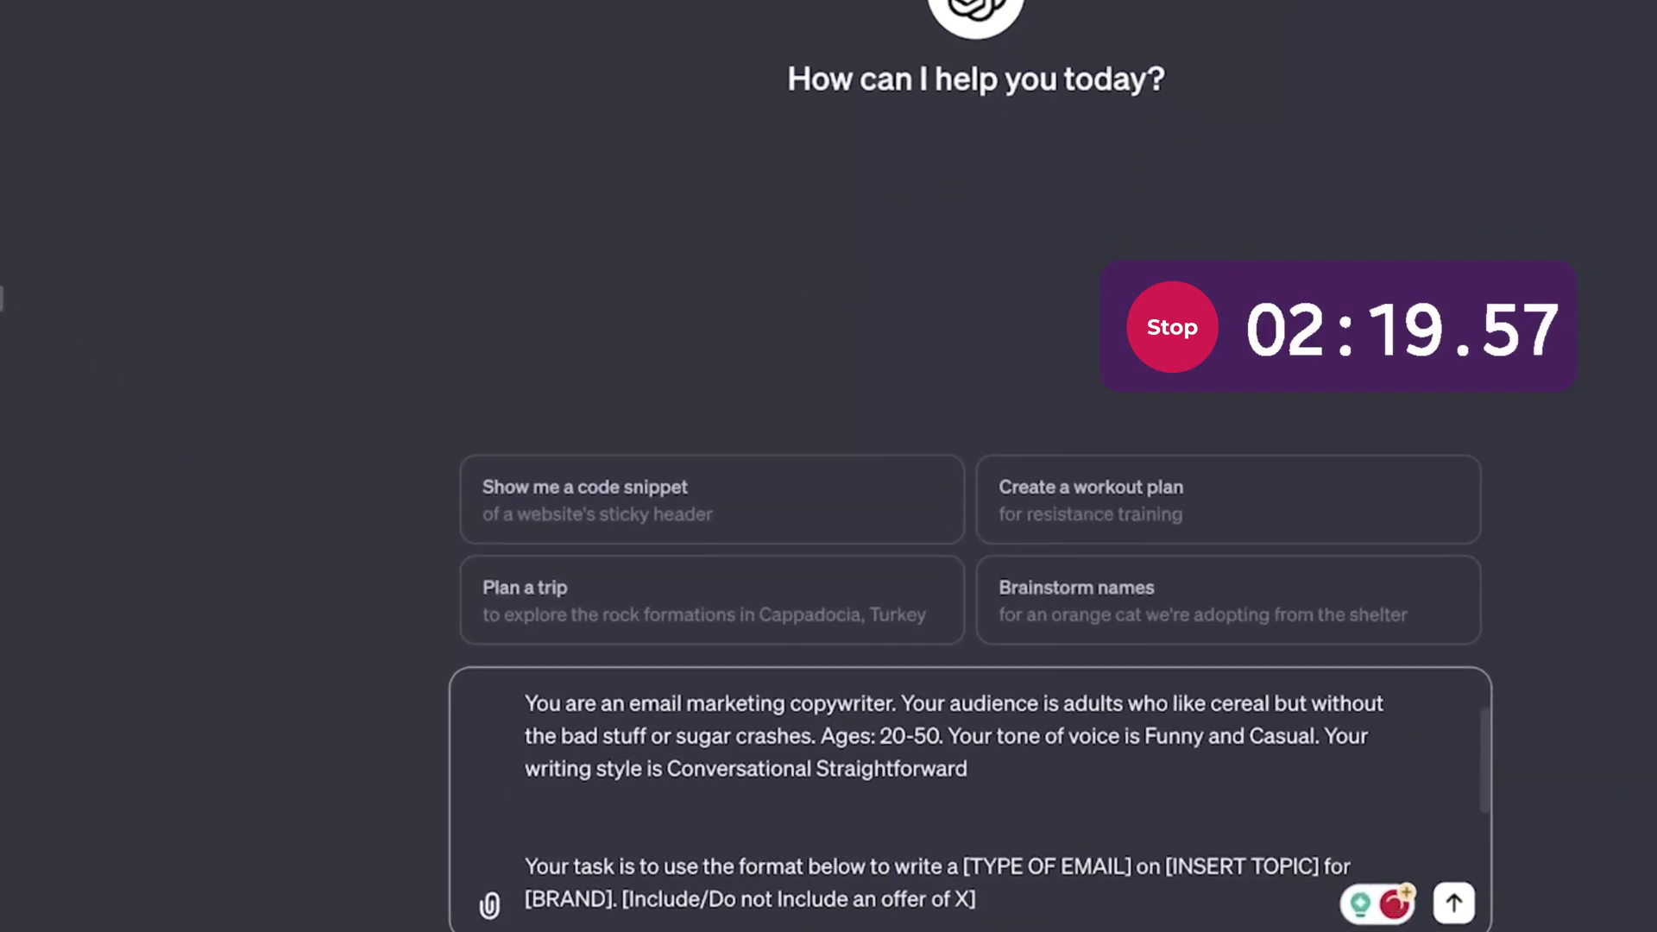
text(and Casual)
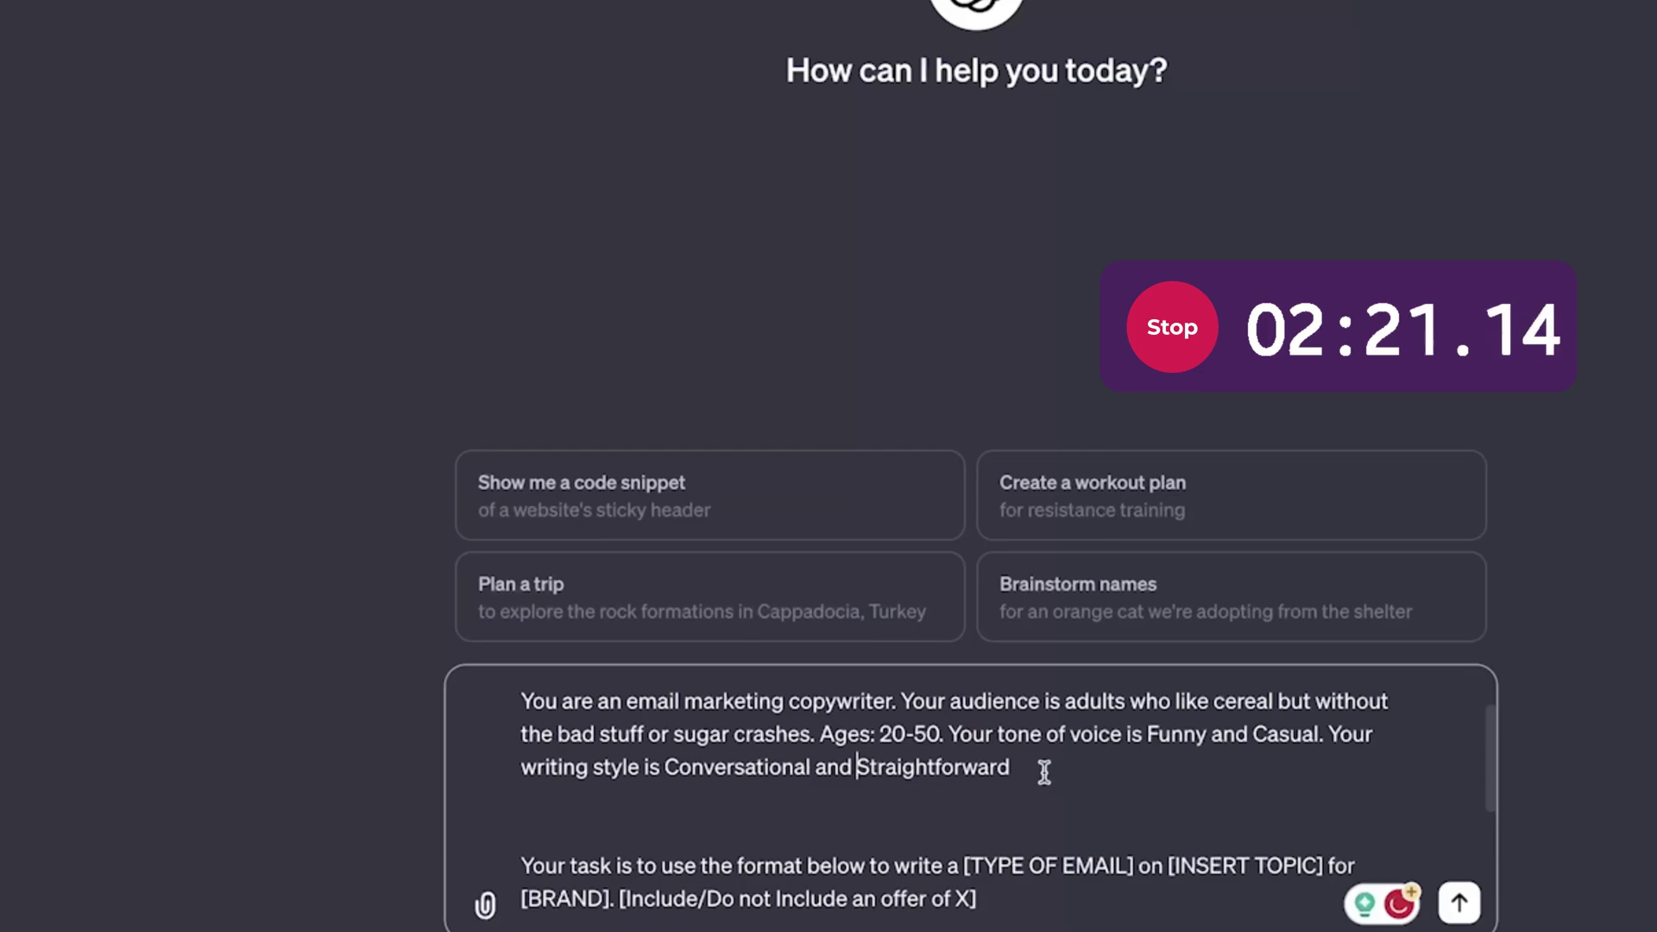
text(.)
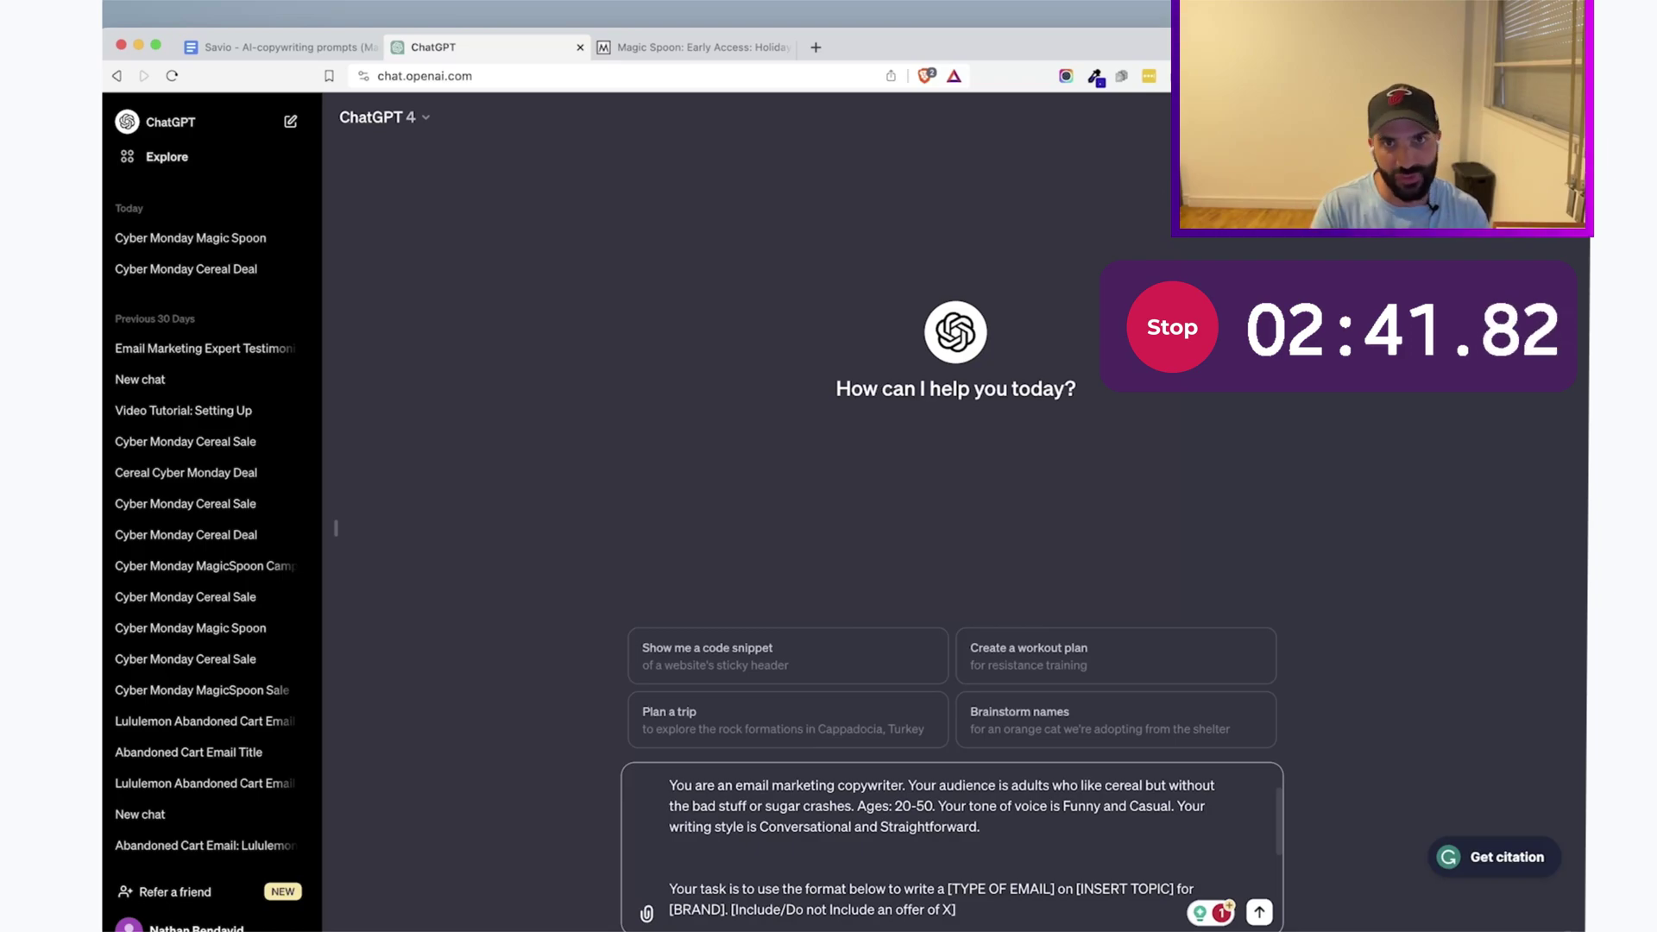
Delete one blank line between the audience and task paragraphs, then review the task line's placeholders.
click(938, 861)
key(BackSpace)
scroll(727, 915, down, 3)
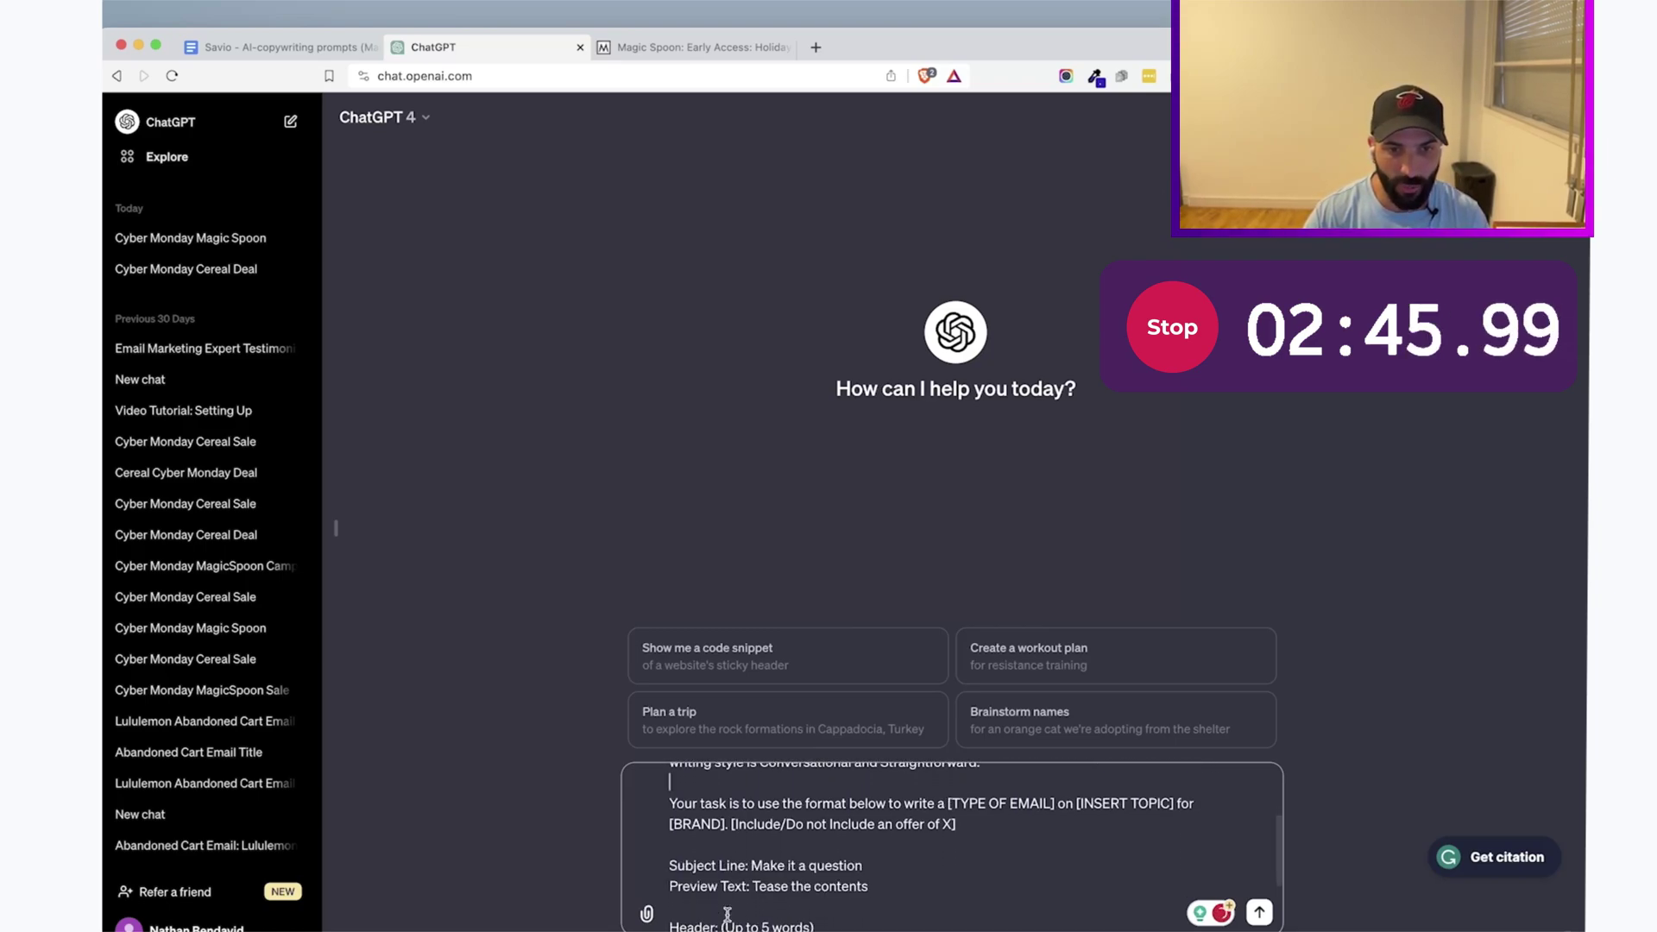
scroll(728, 915, up, 2)
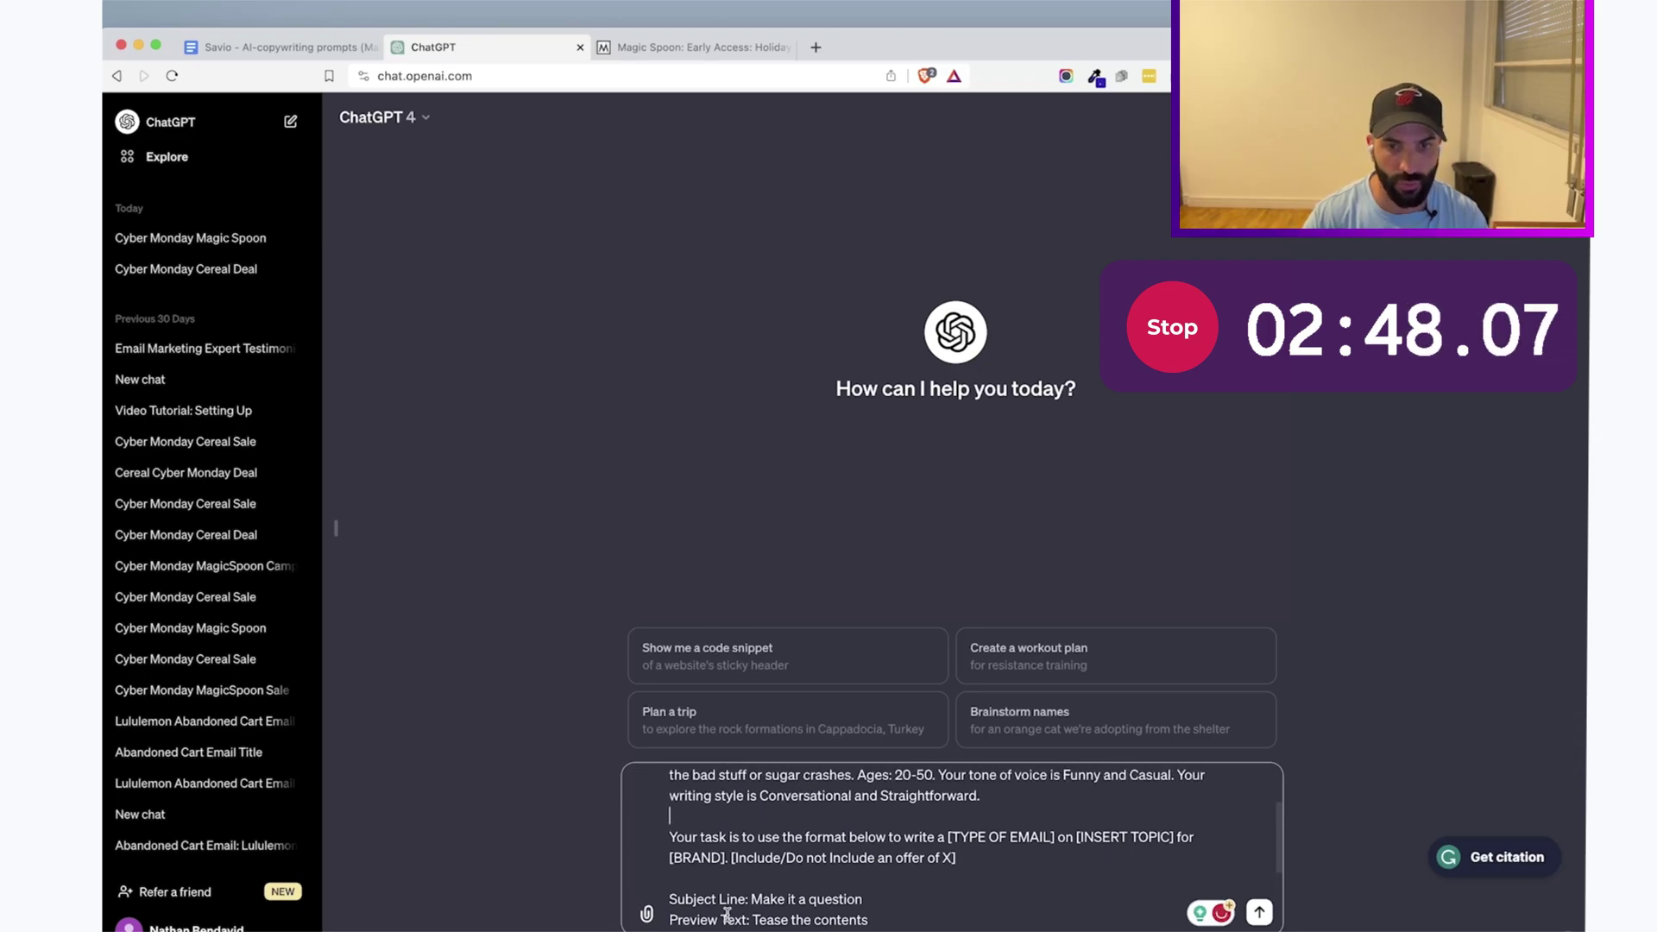
scroll(728, 914, down, 3)
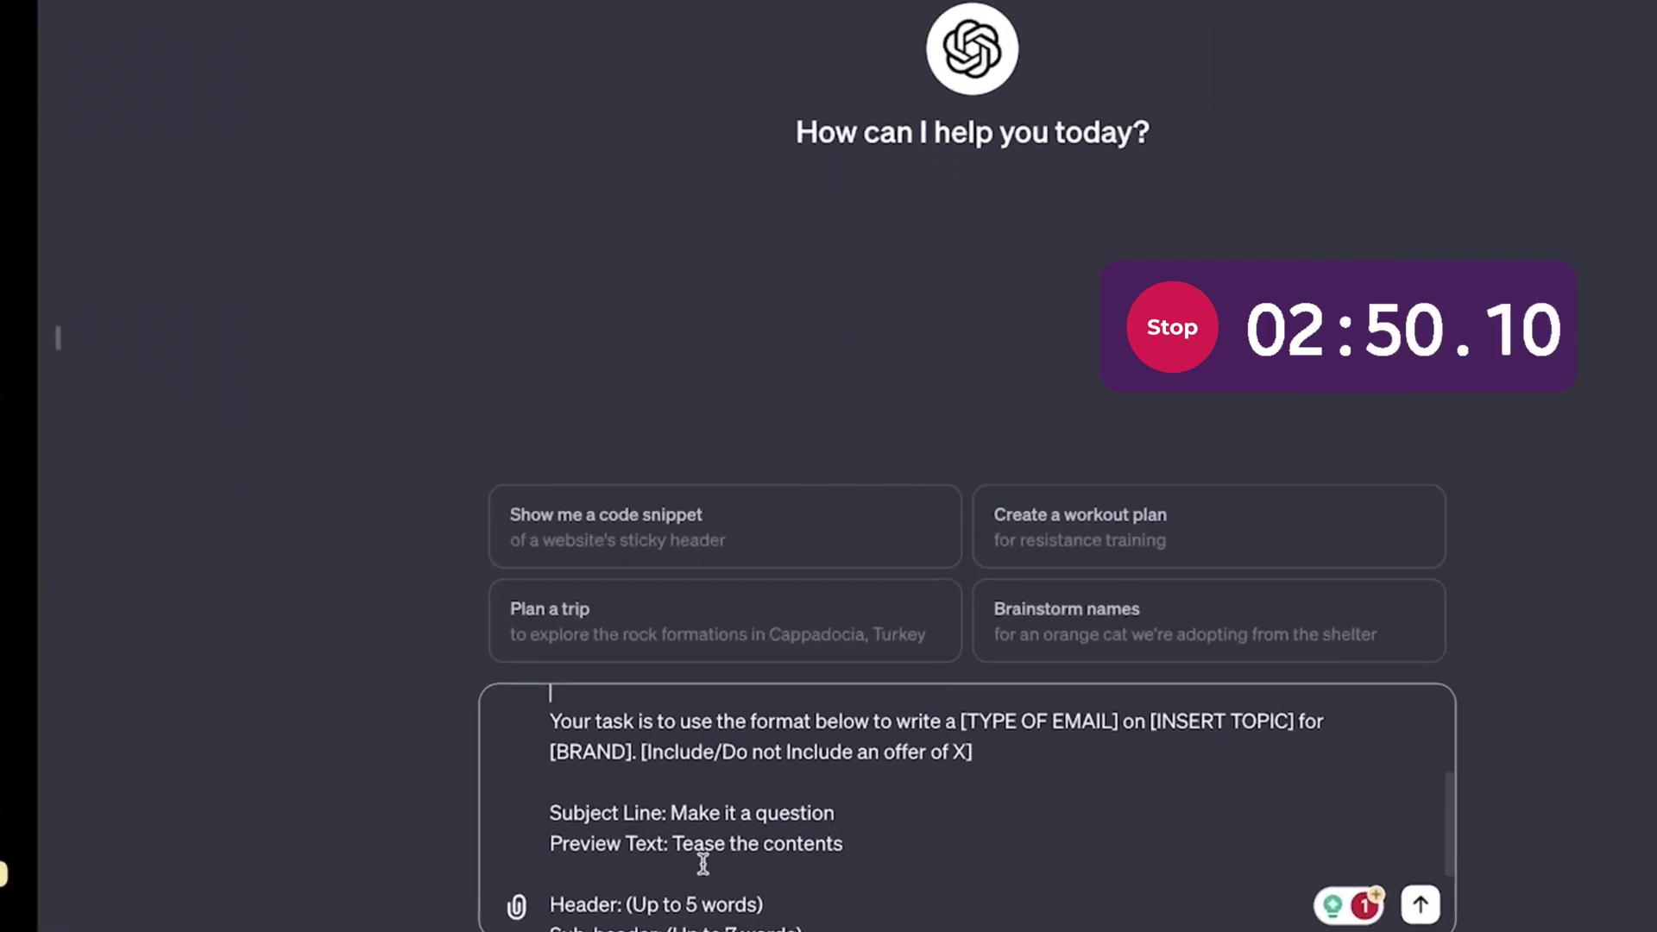
drag(548, 721, 1054, 918)
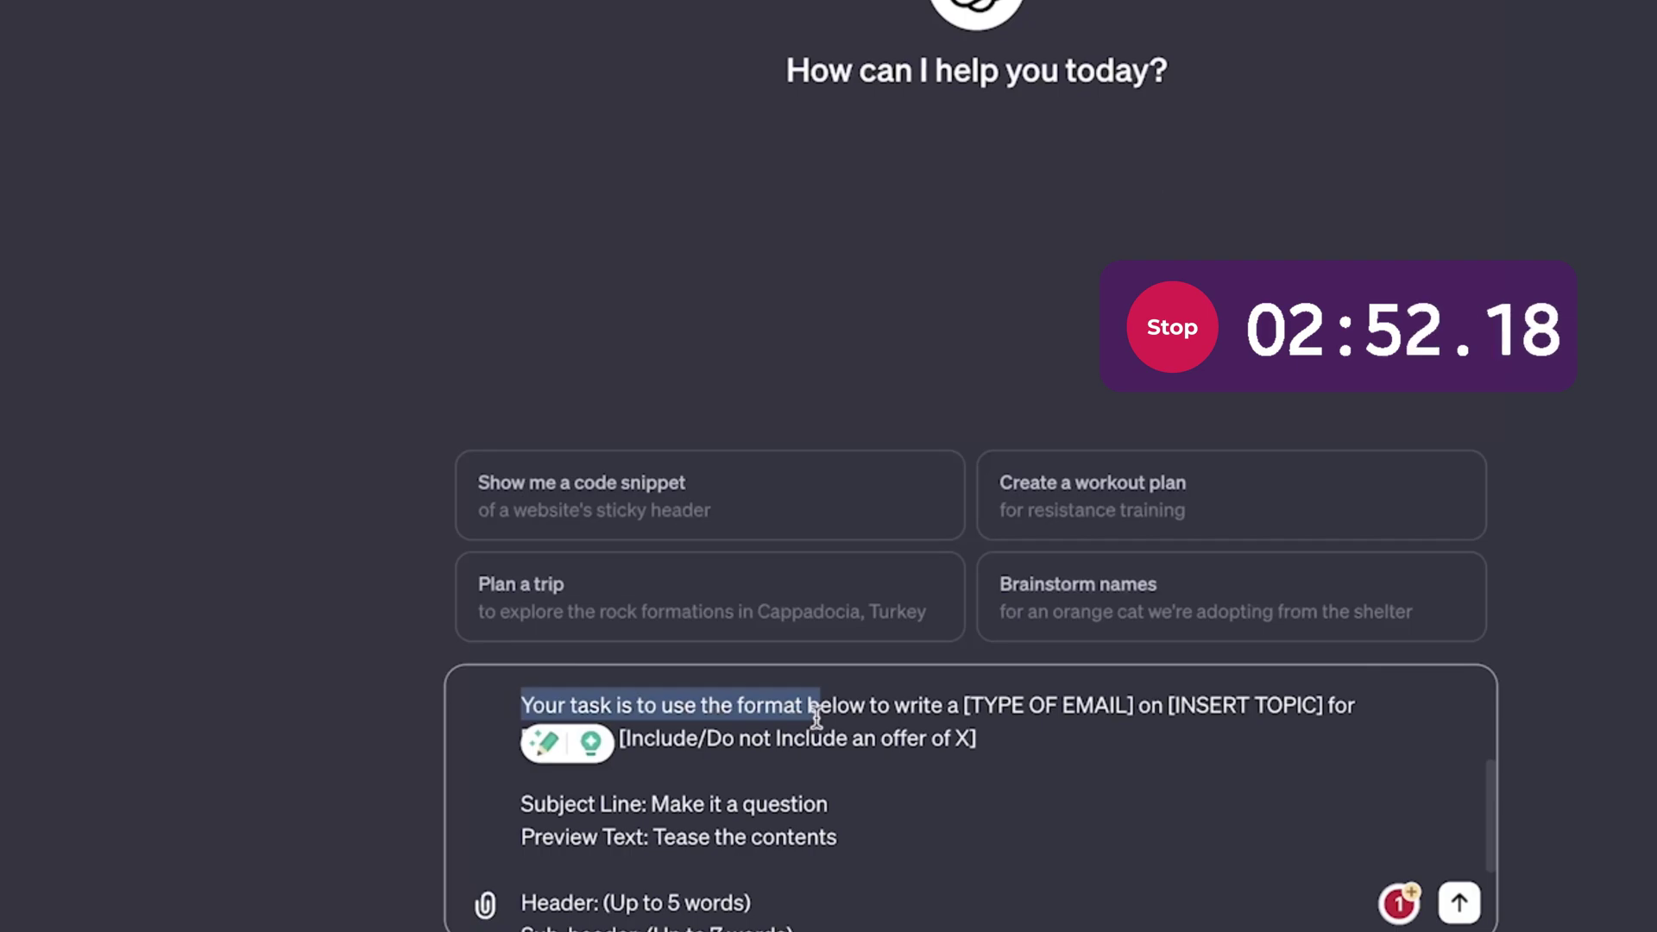
scroll(1093, 828, up, 3)
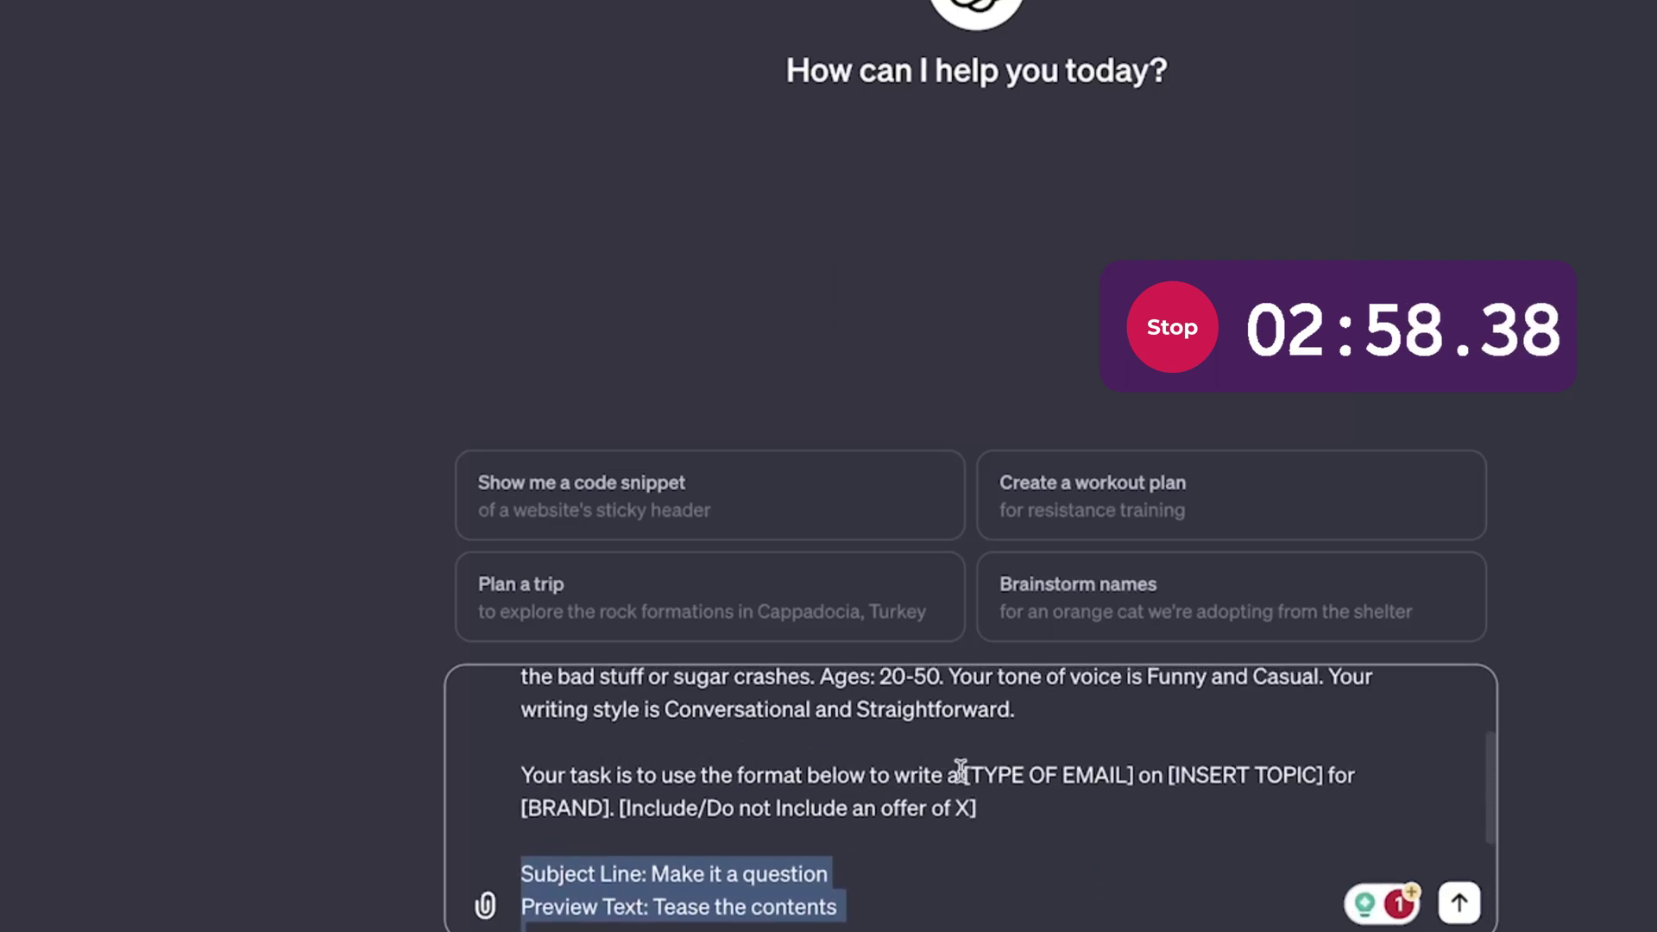
Fill [TYPE OF EMAIL] with 'campaign for Cyber Monday' and [INSERT TOPIC] with 'huge savings'.
drag(961, 774, 1135, 775)
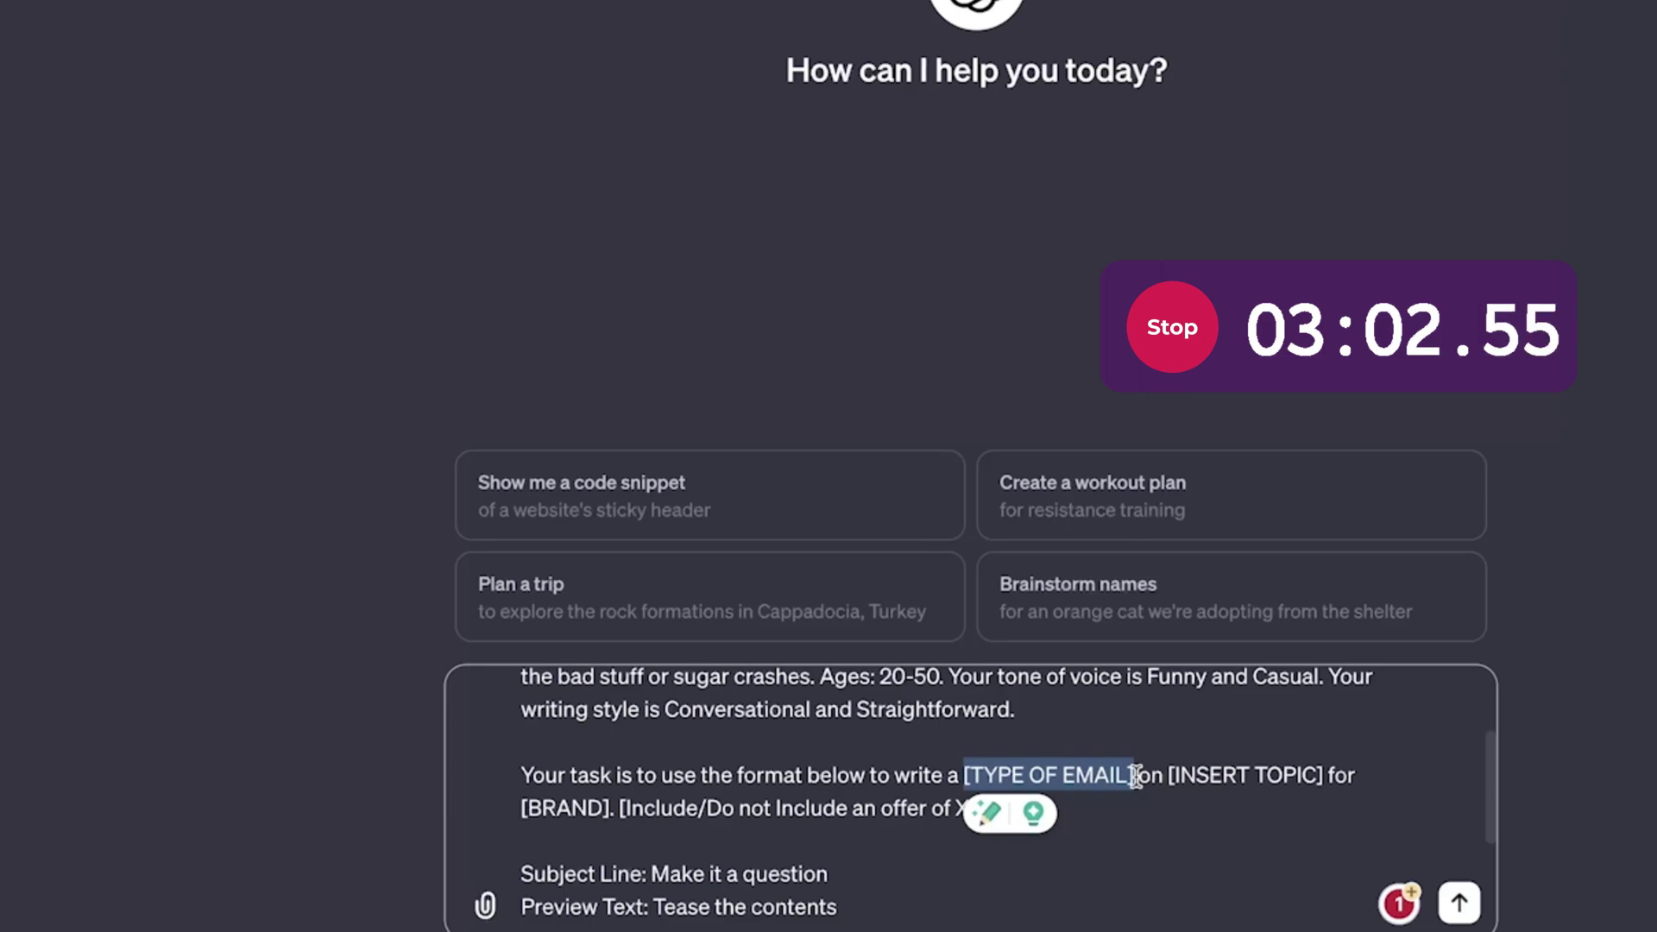
text(campaign)
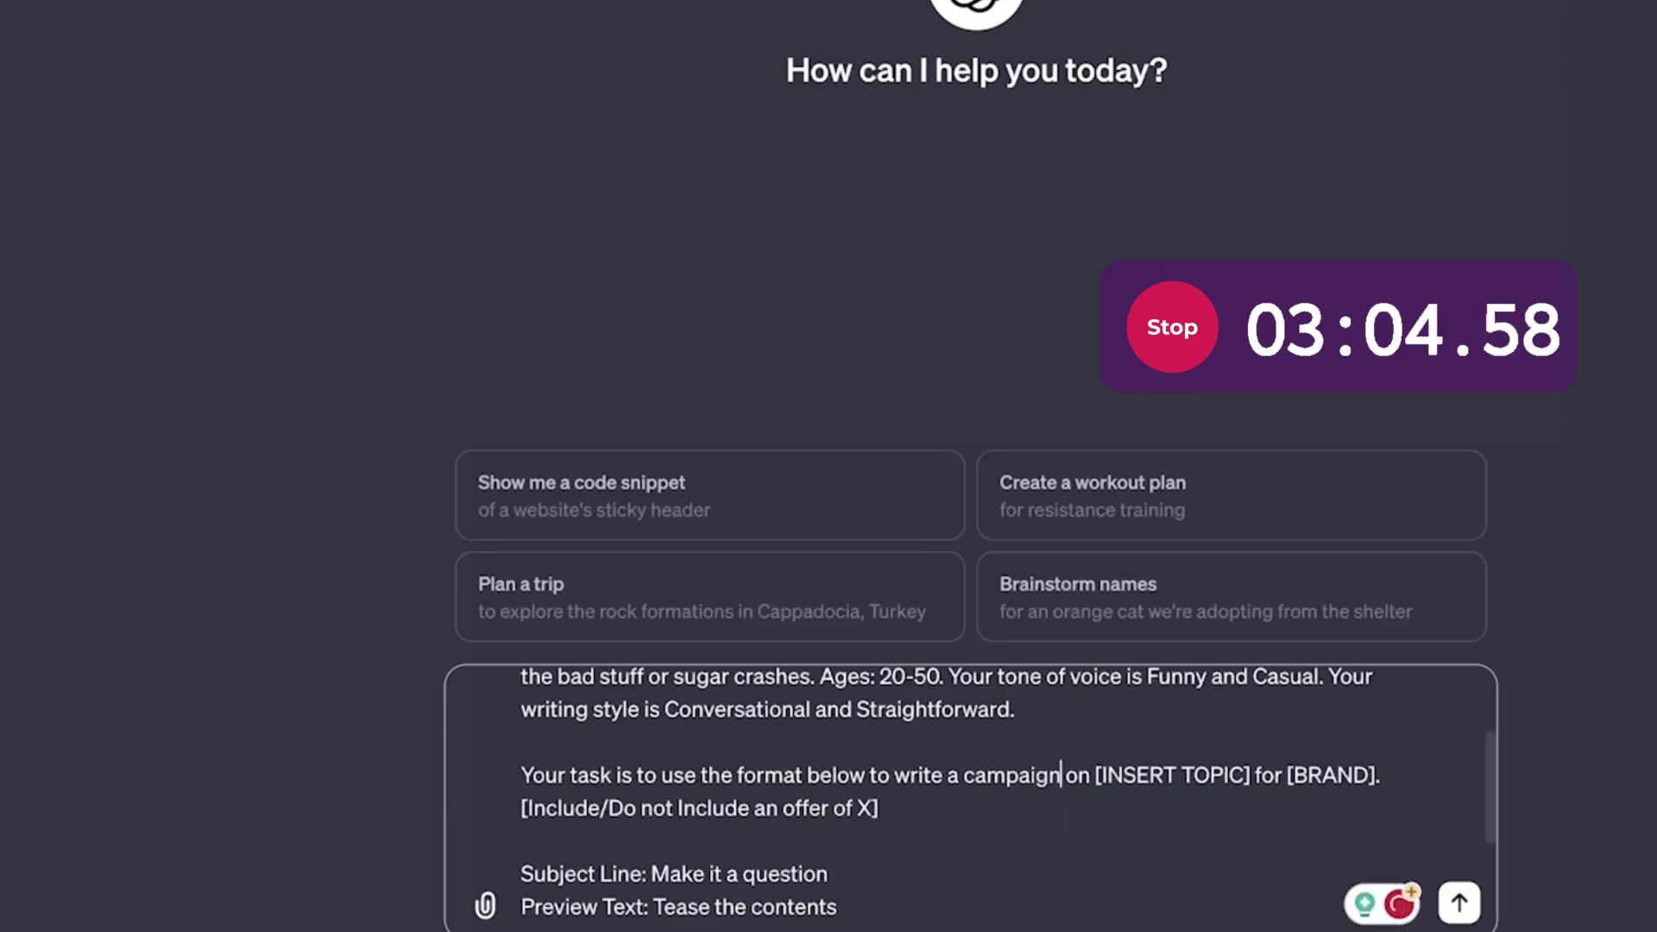
text( for Cyber Mo)
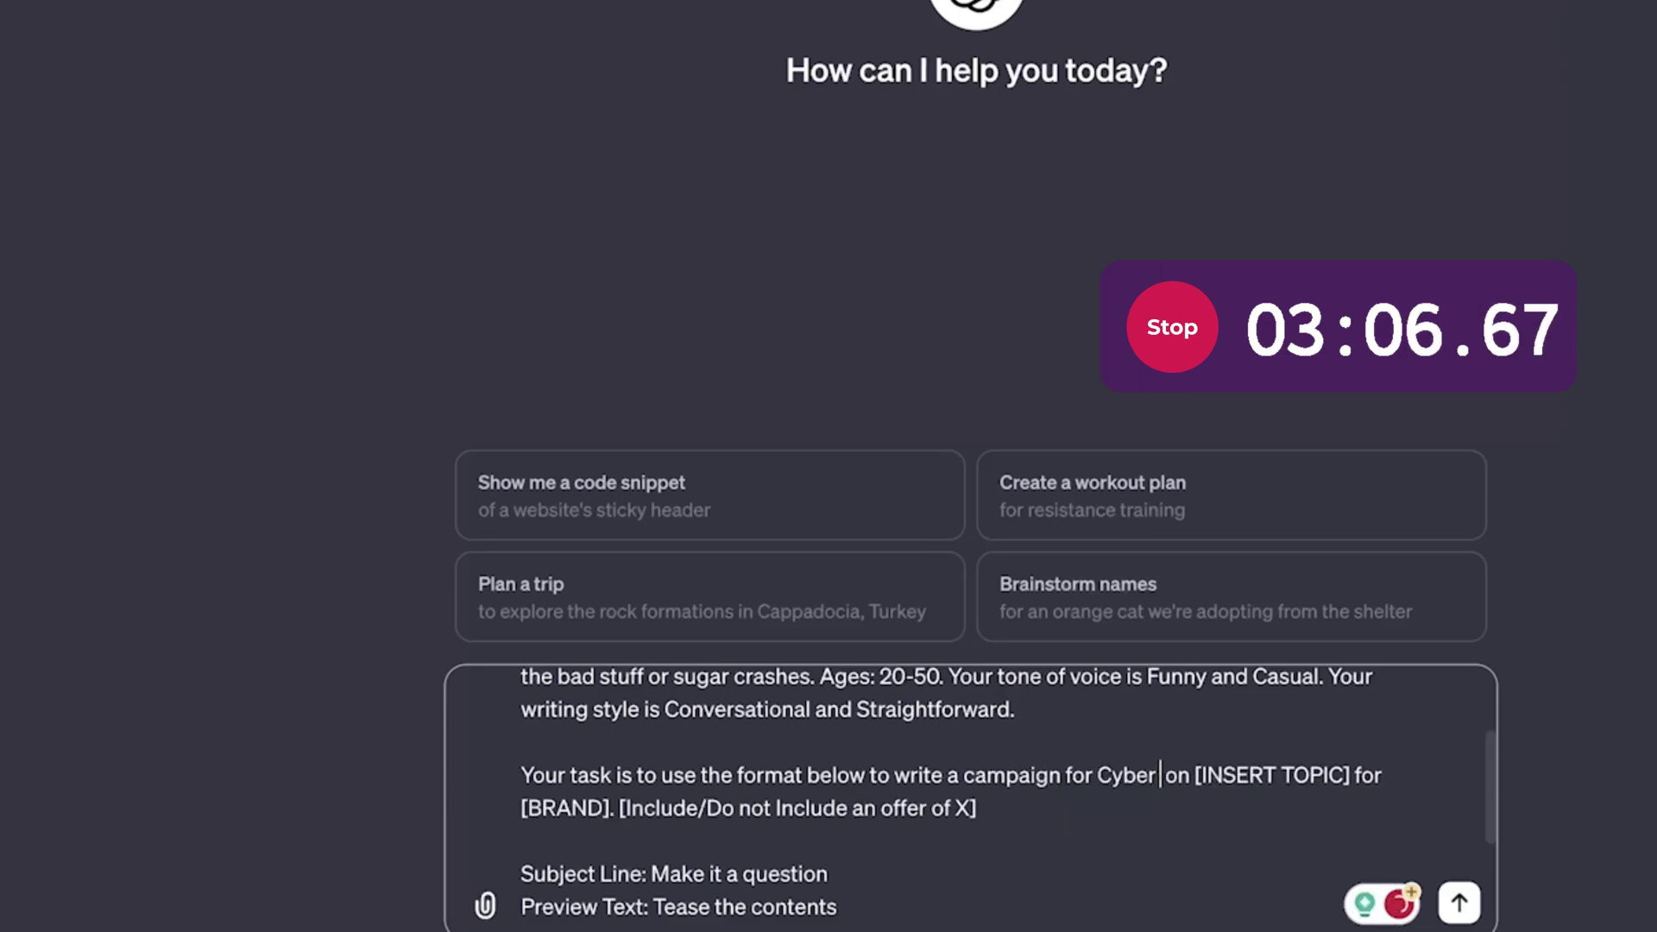
text(nday)
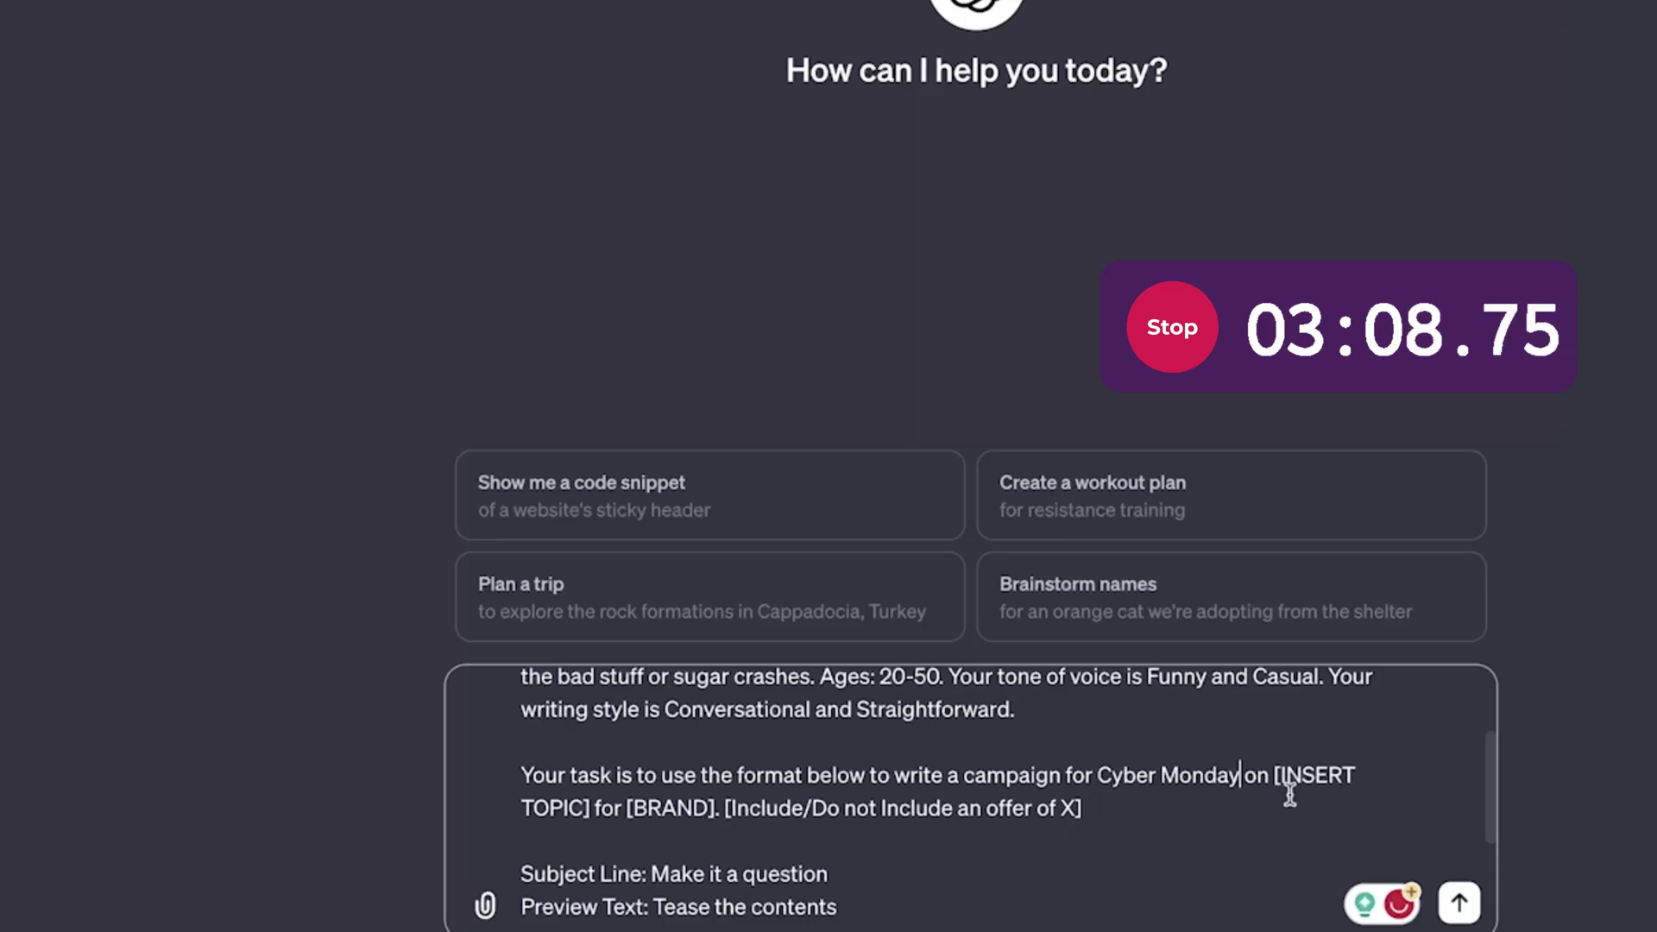
drag(1272, 775, 590, 816)
text(huge)
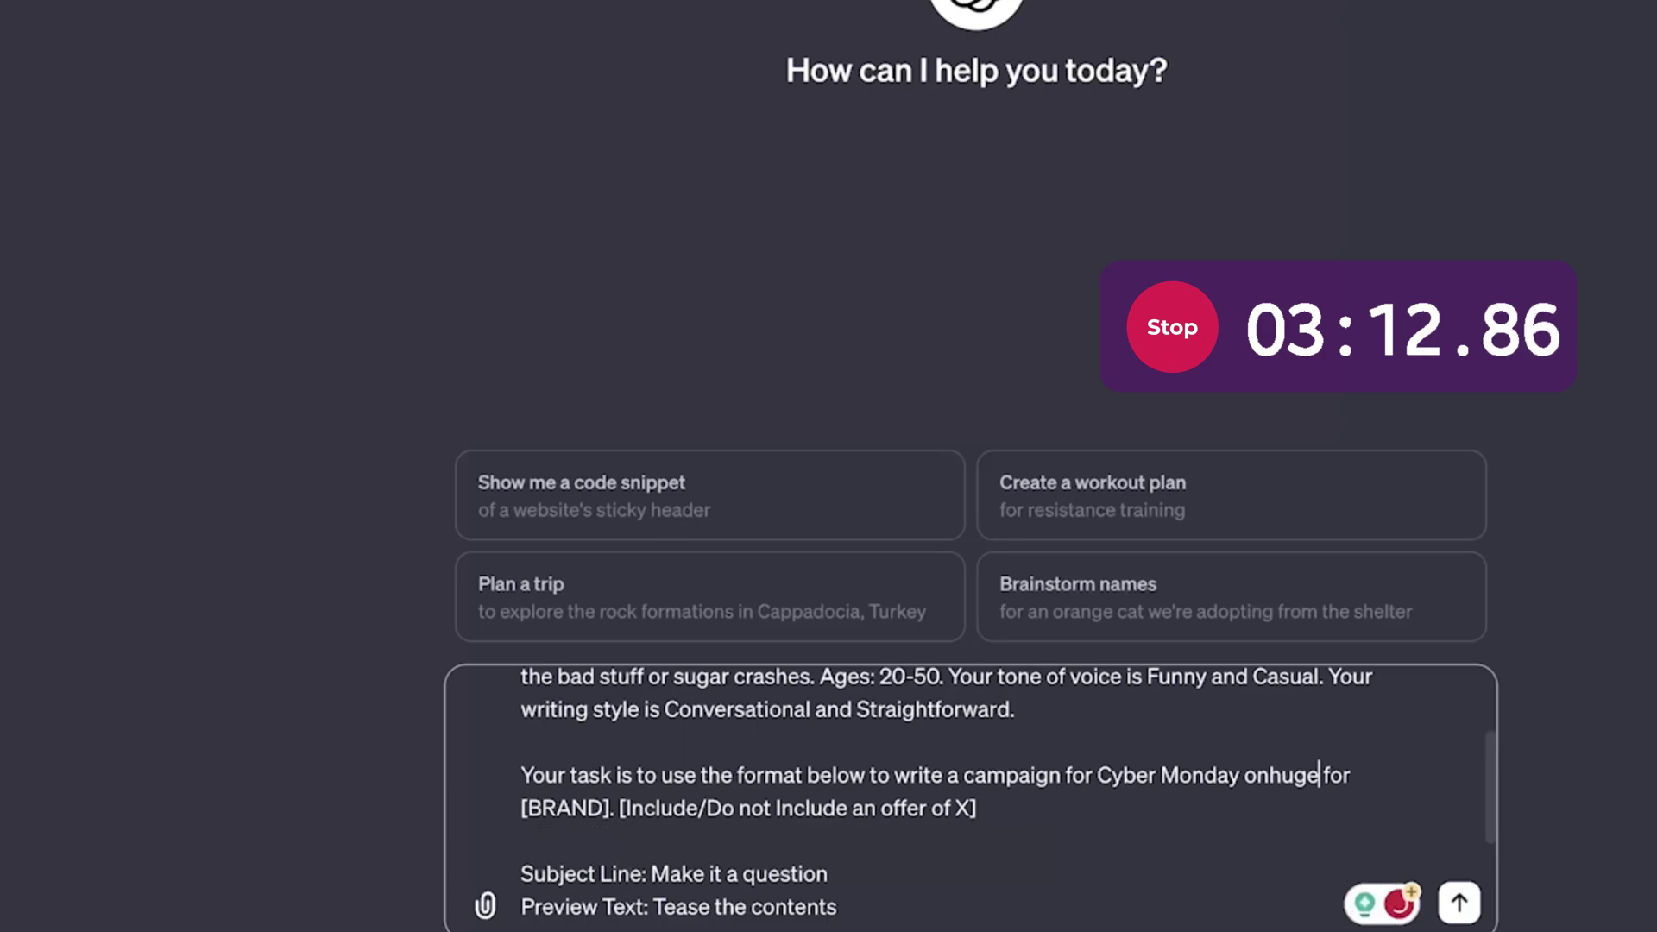
key(BackSpace)
key(BackSpace)
key(BackSpace)
text(huge savi)
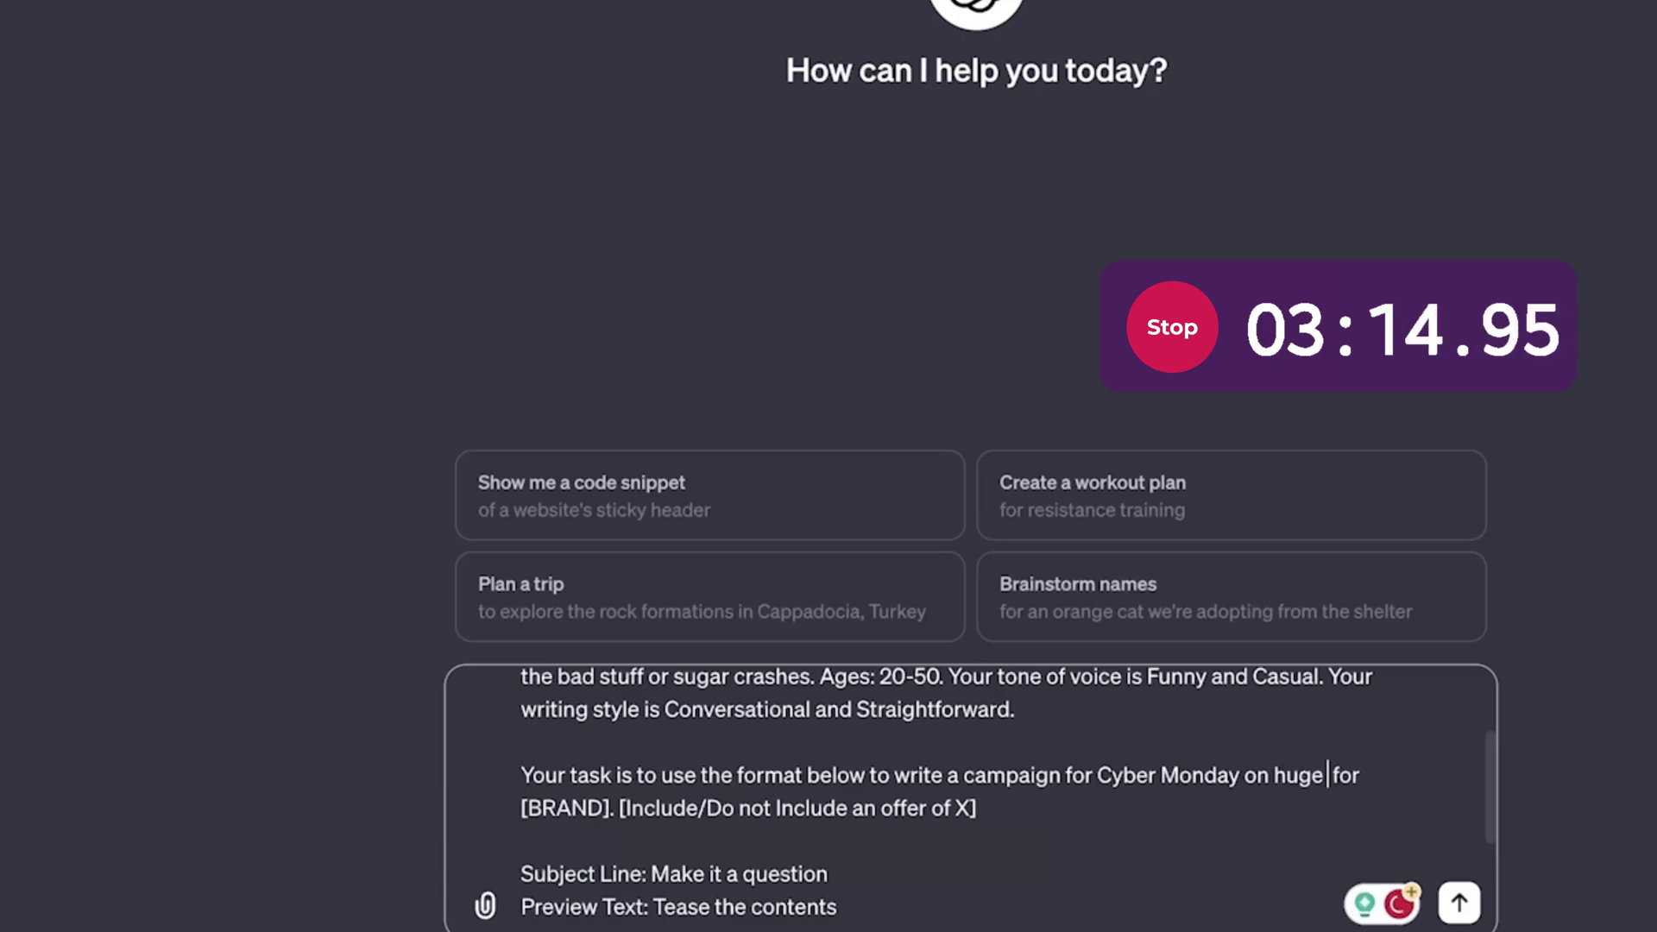
text(ngs)
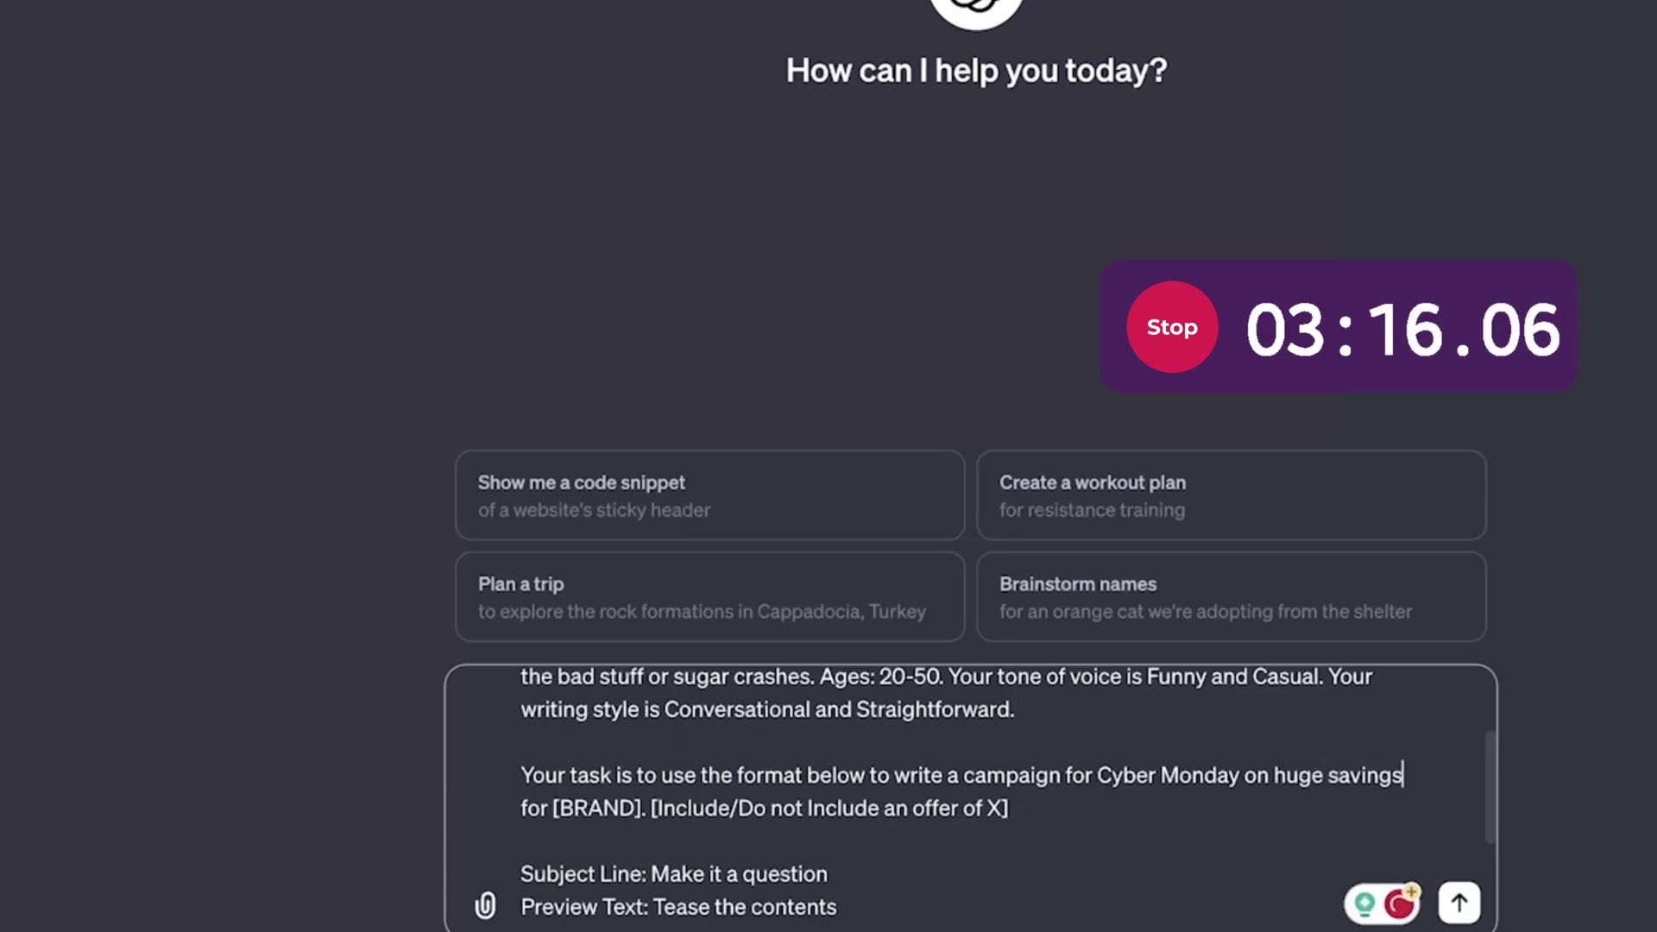
Replace [BRAND] with magicspoon.com and the offer placeholder with 'Please include a 48 hour only sale, 50% off'.
double_click(571, 810)
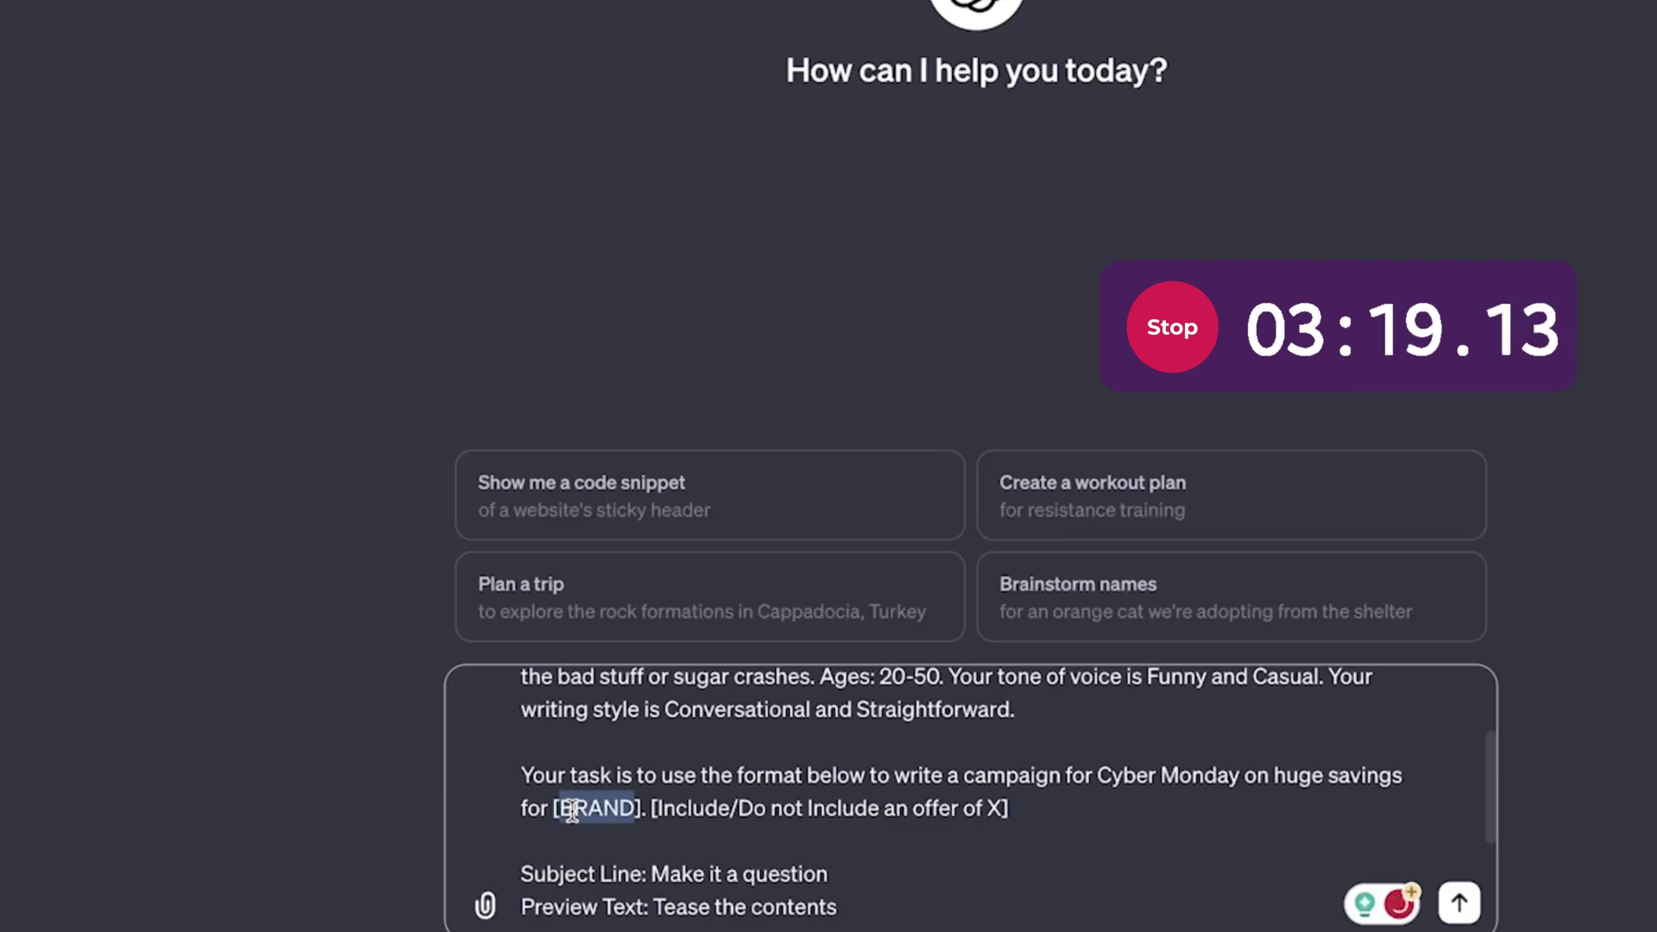
key(BackSpace)
key(BackSpace)
key(Delete)
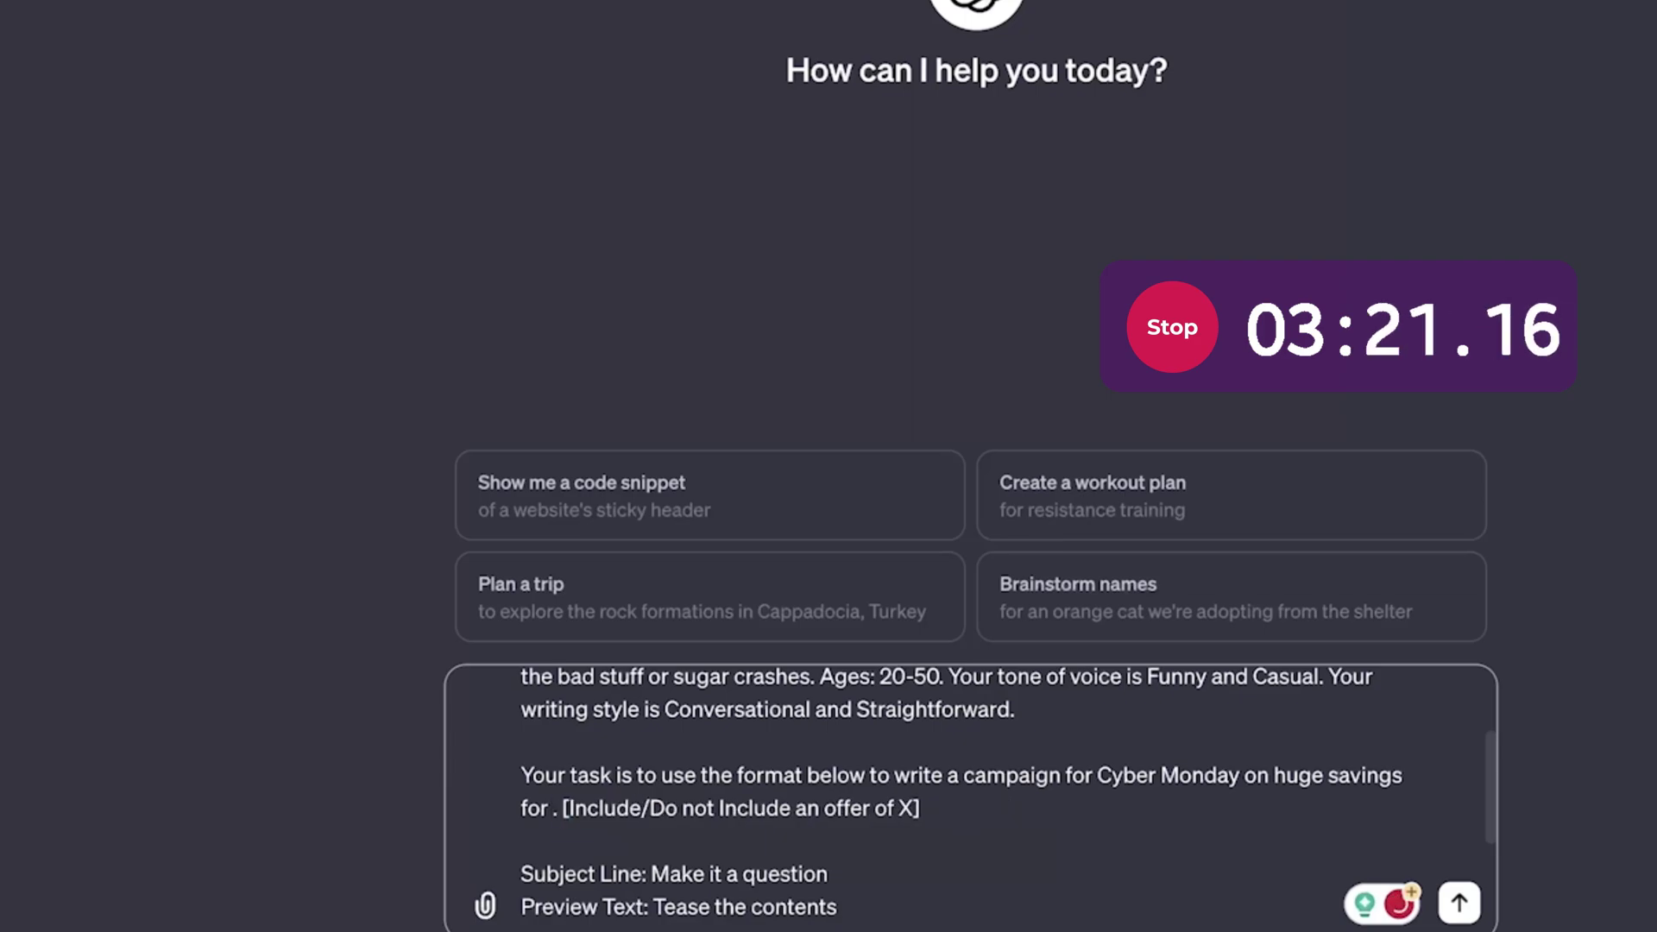
text(magic)
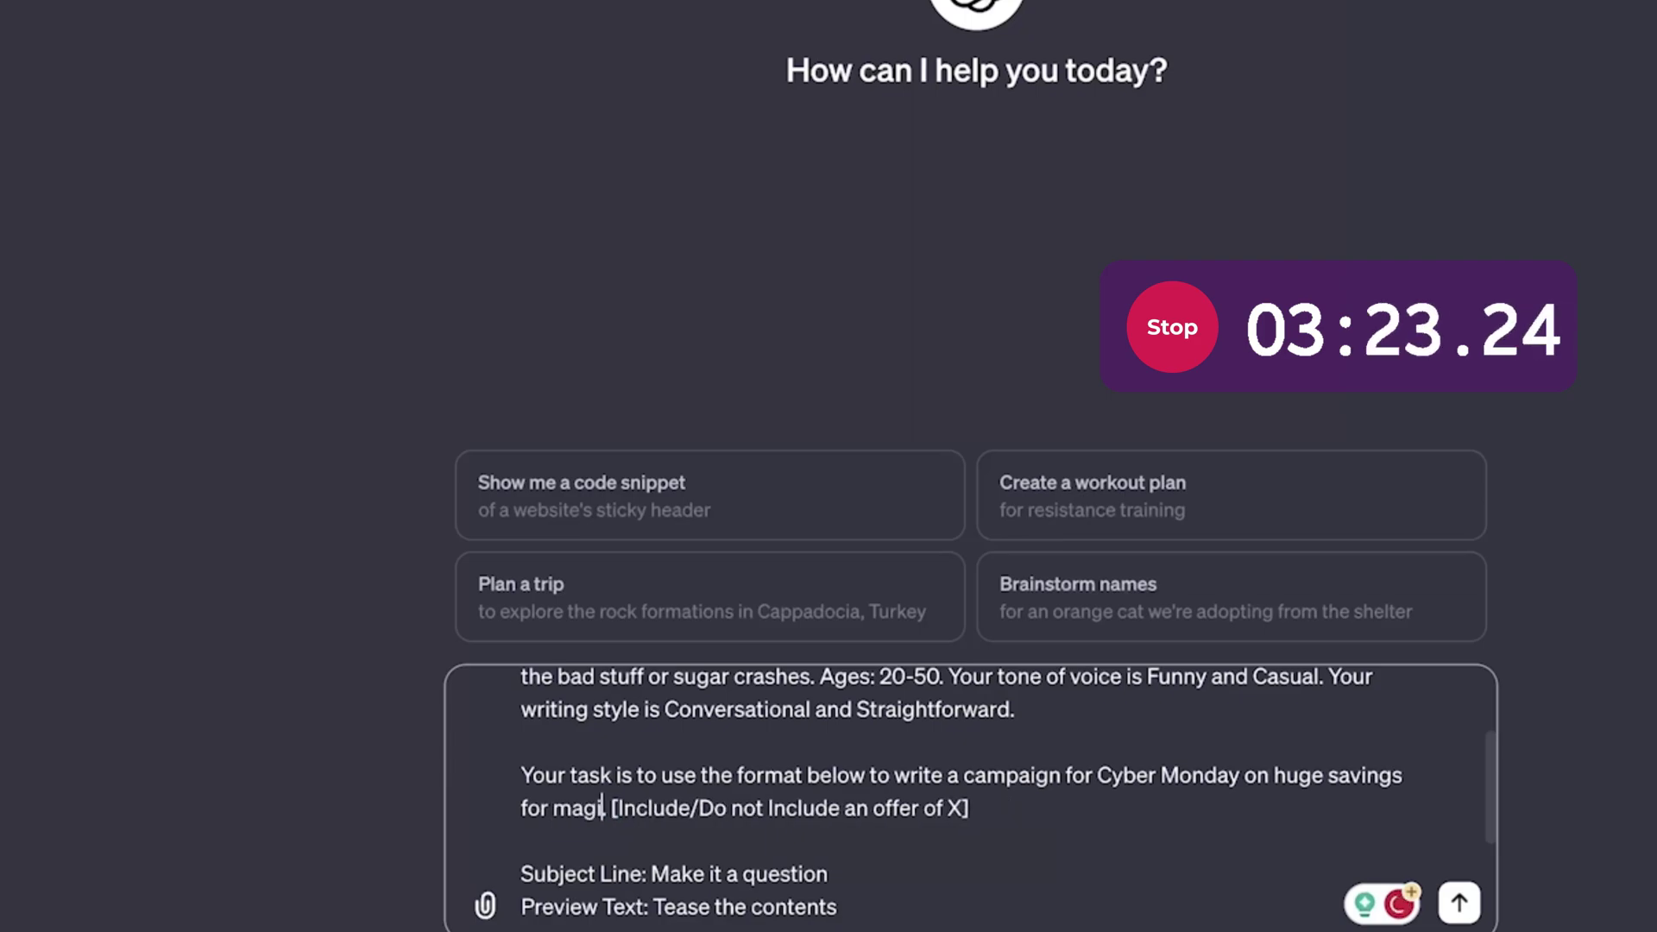
text(spoon.com.)
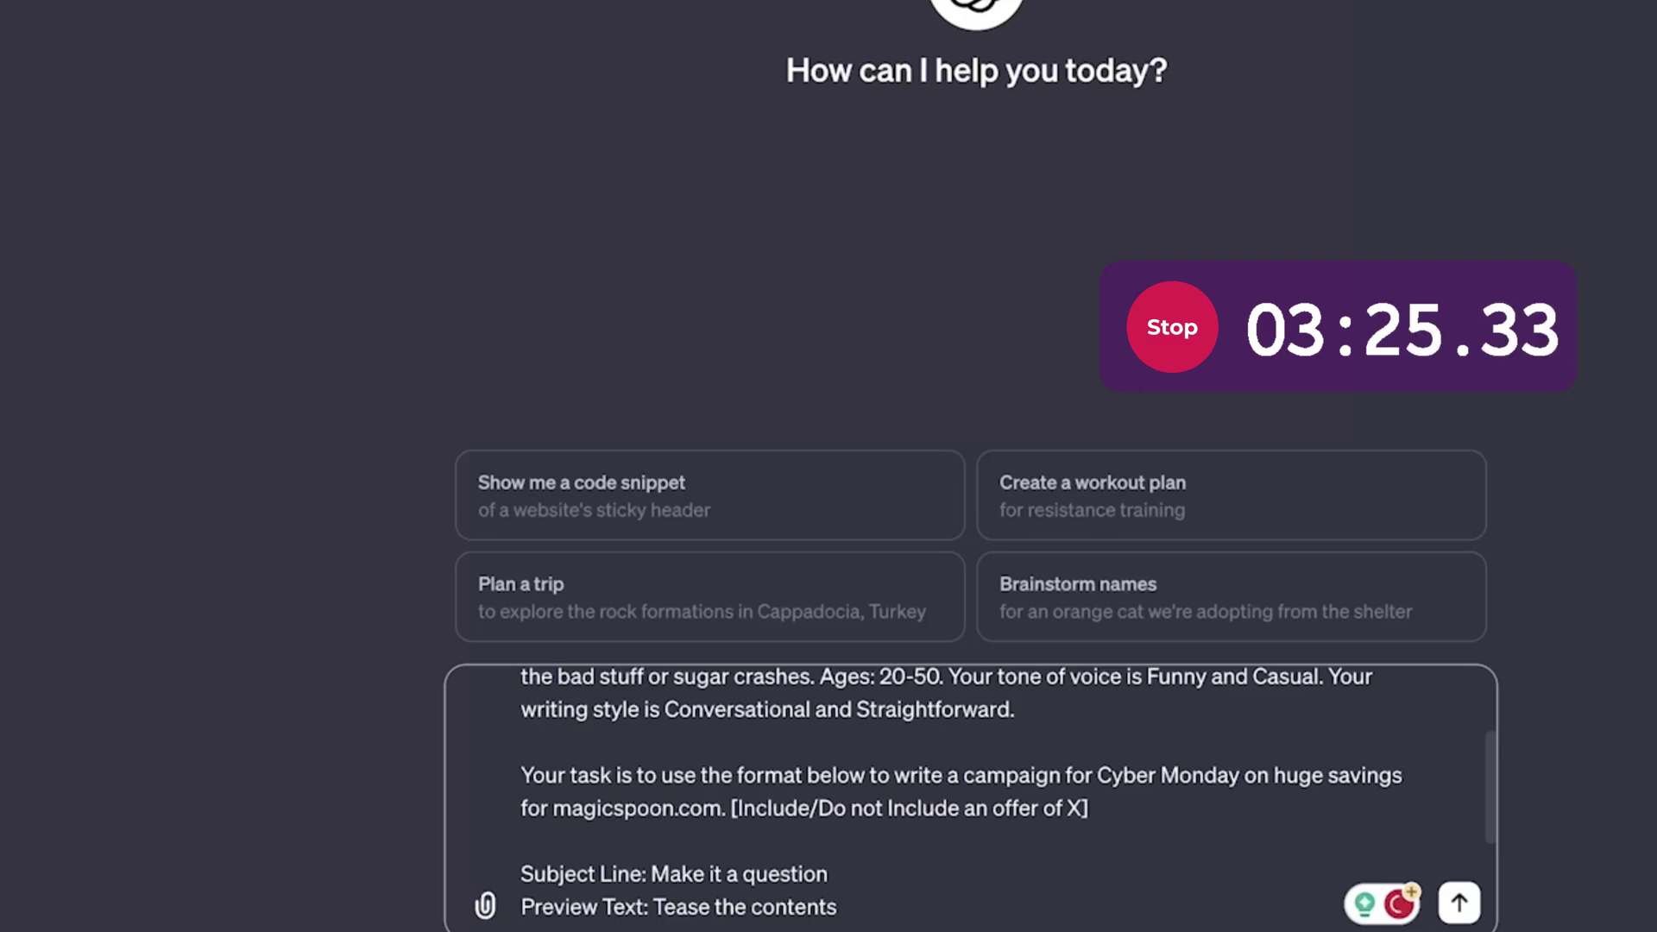
drag(729, 808, 1172, 815)
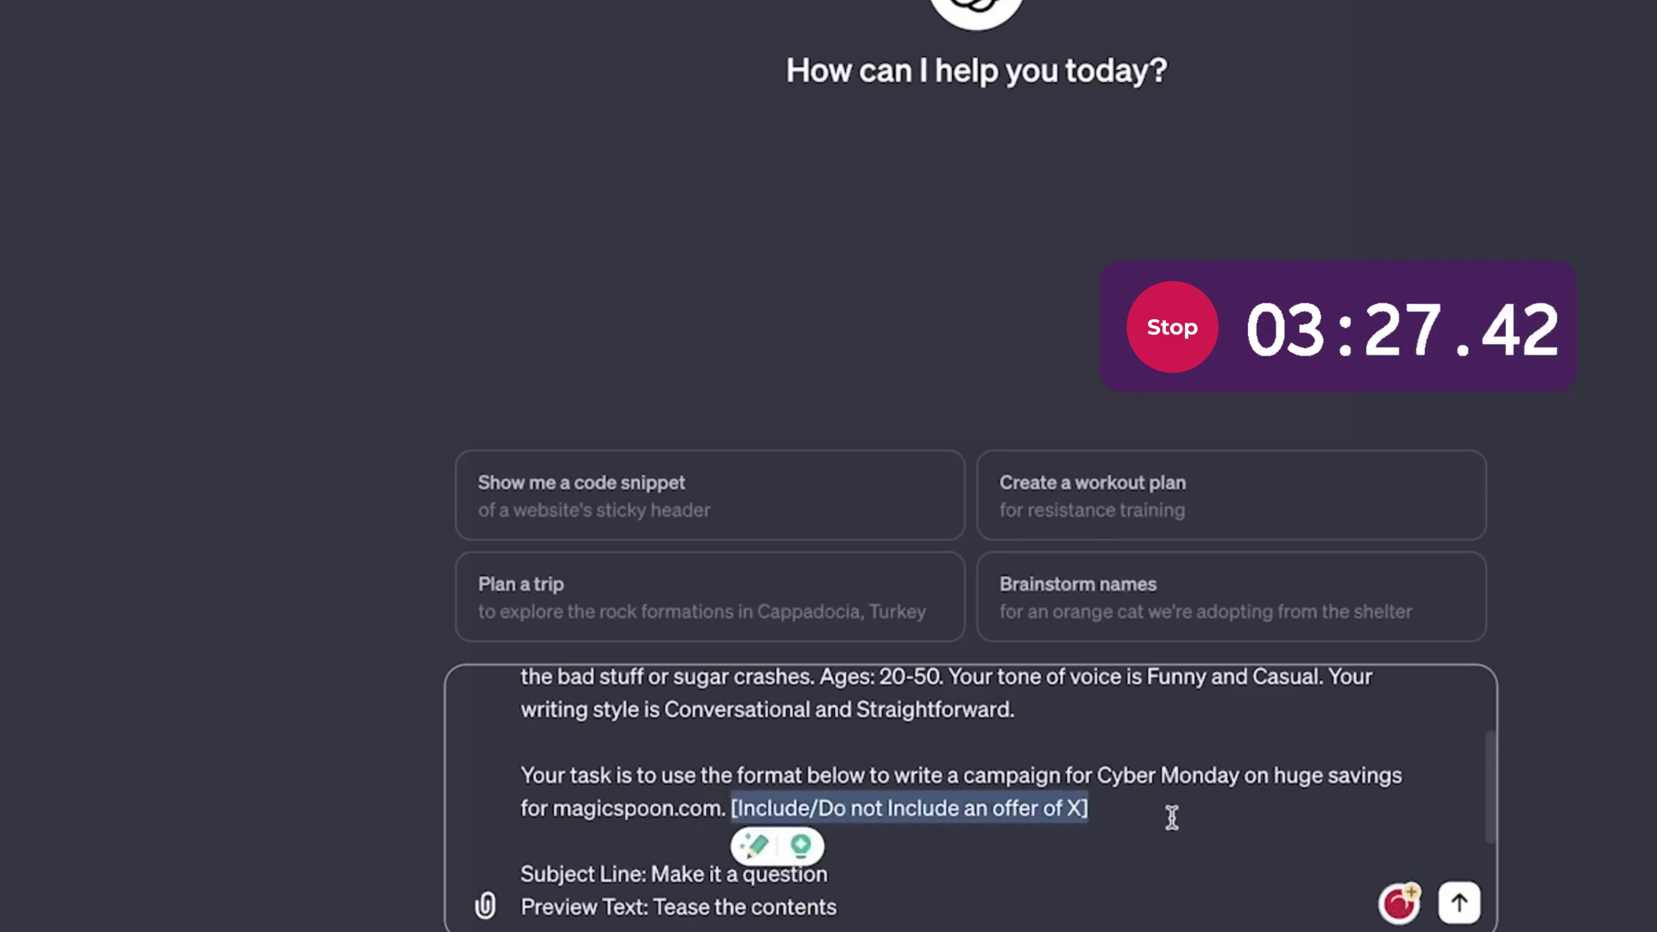
text(Please include a 48 hou)
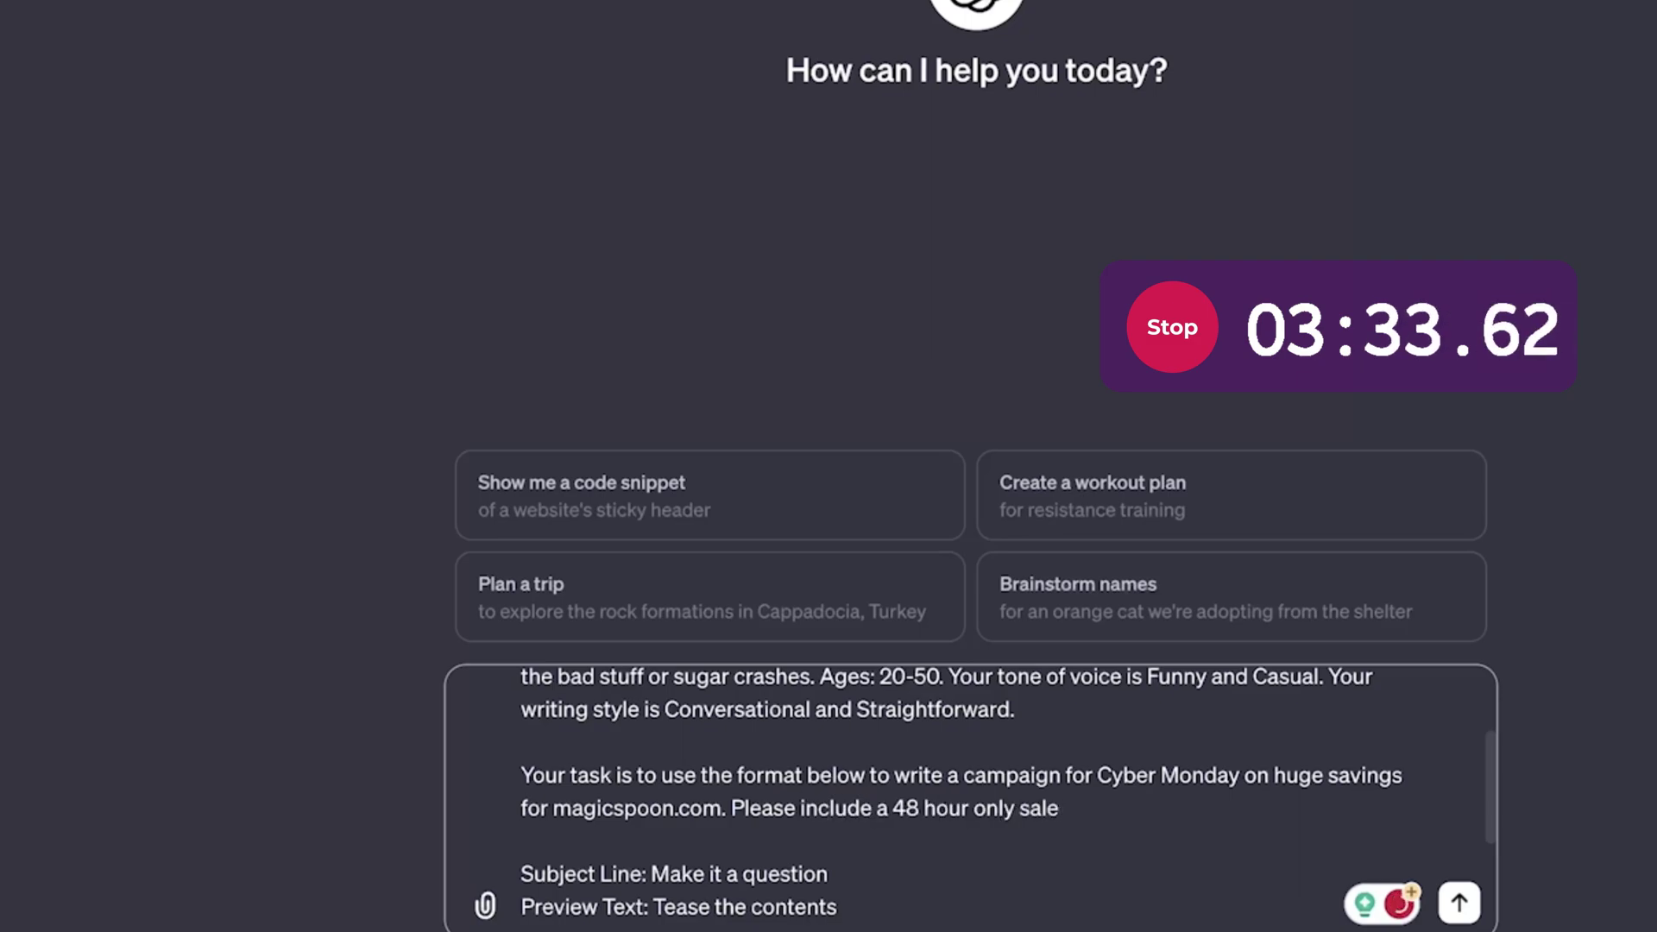
text(r only sale, 50% off siteside.)
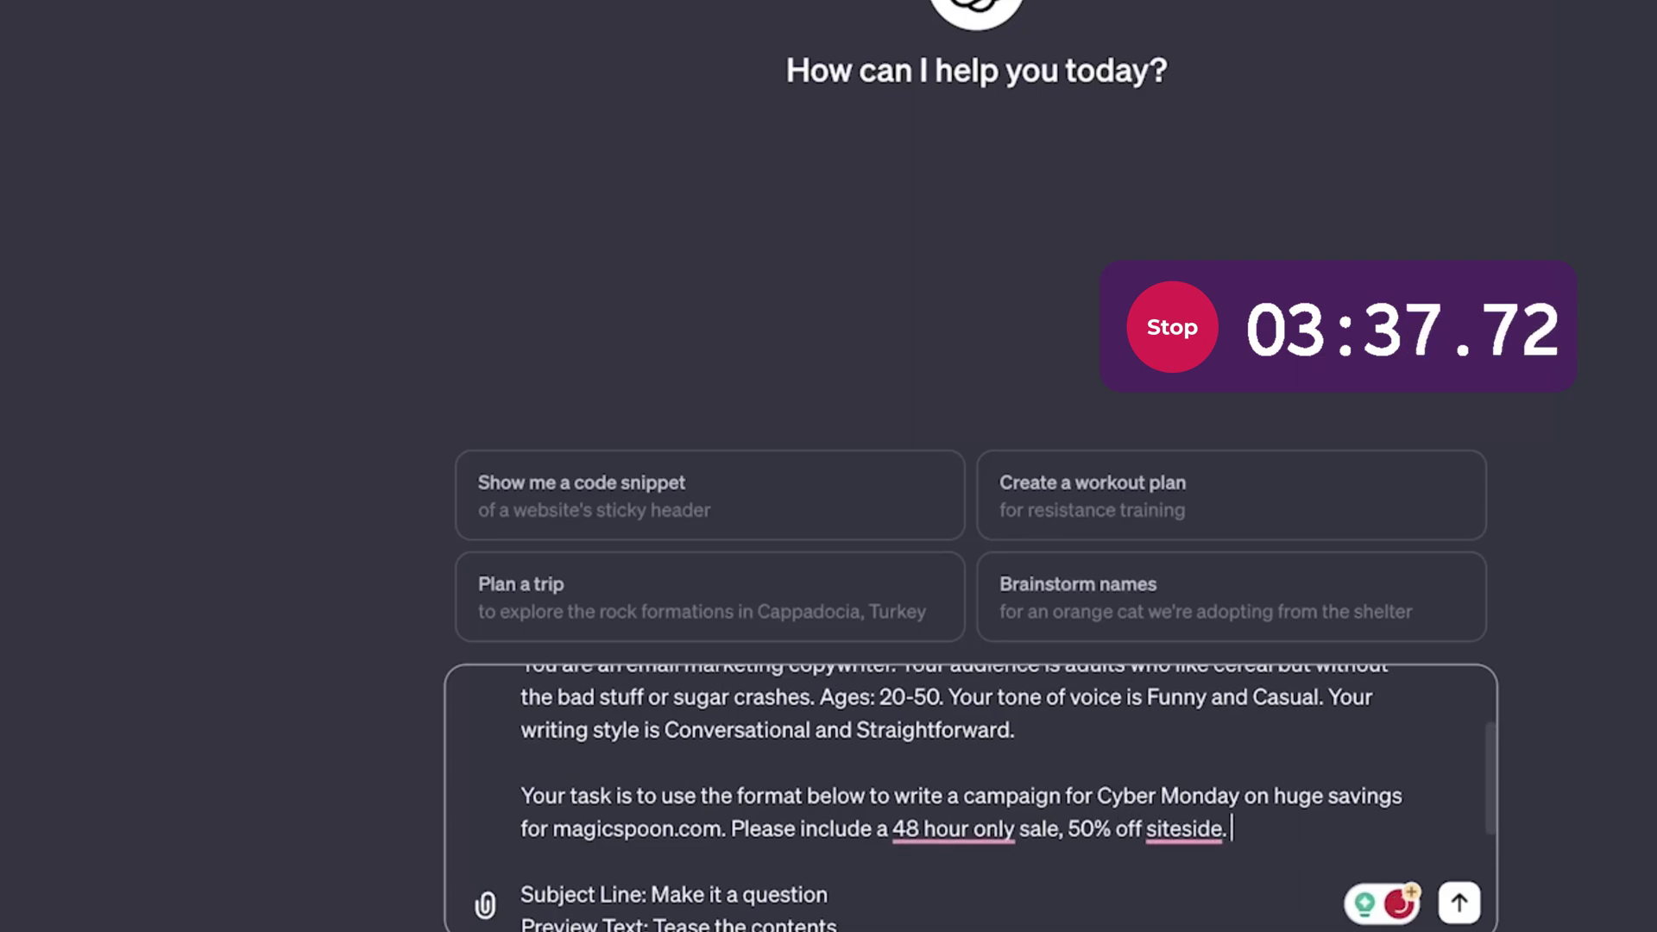
scroll(1014, 818, up, 3)
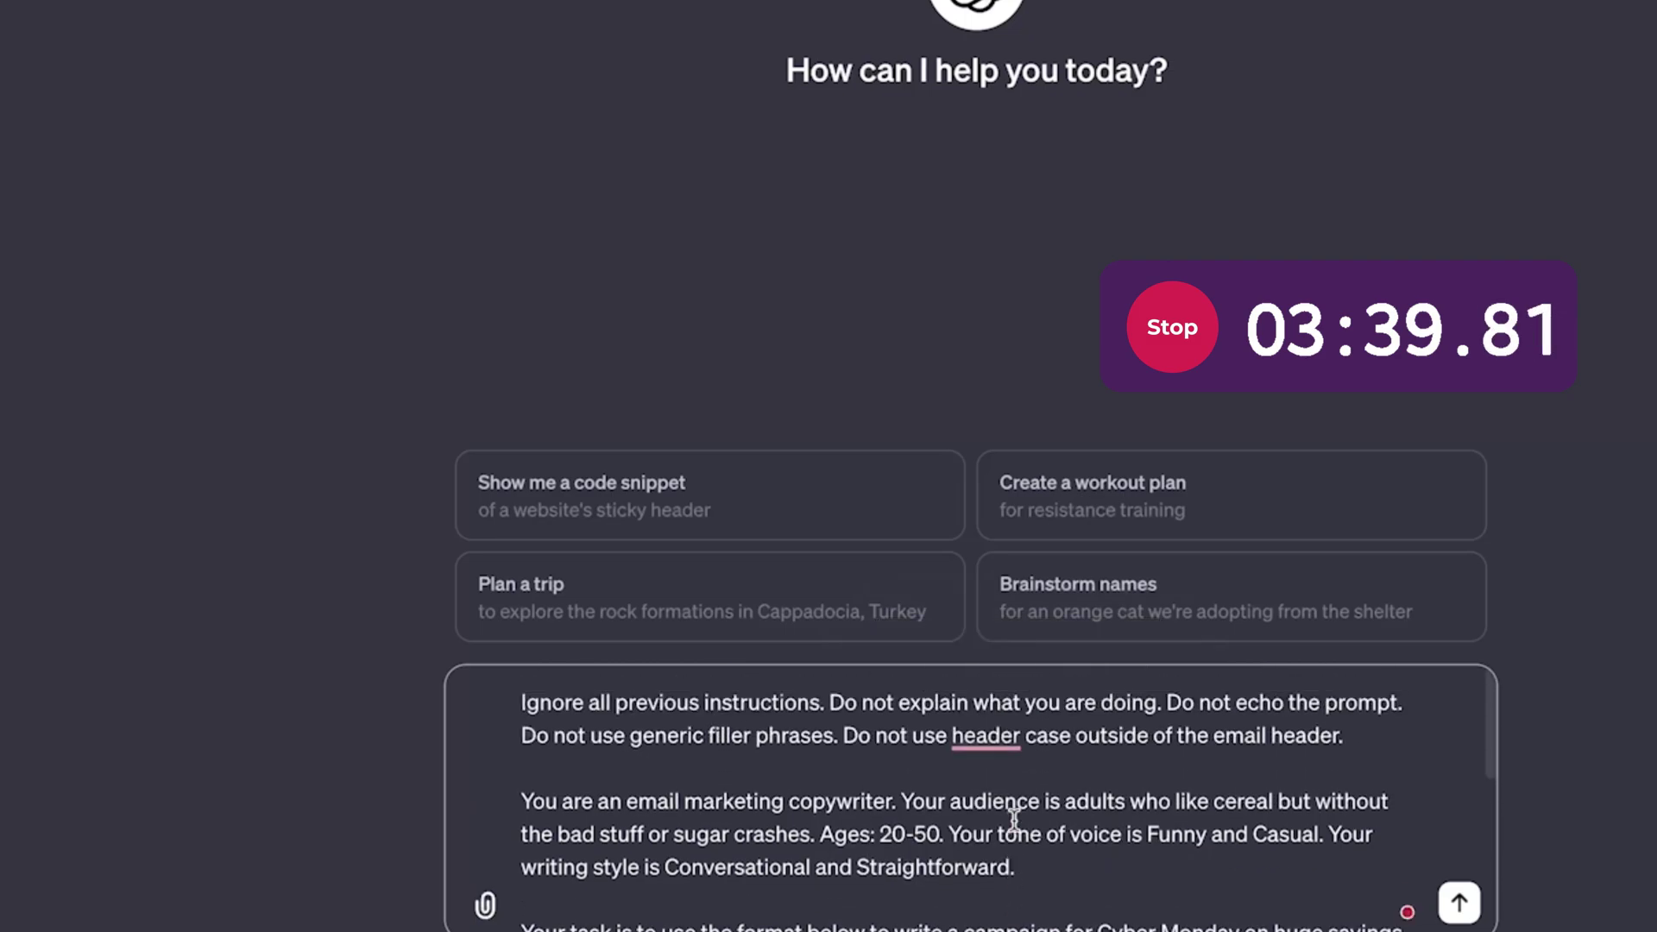
scroll(1014, 818, down, 5)
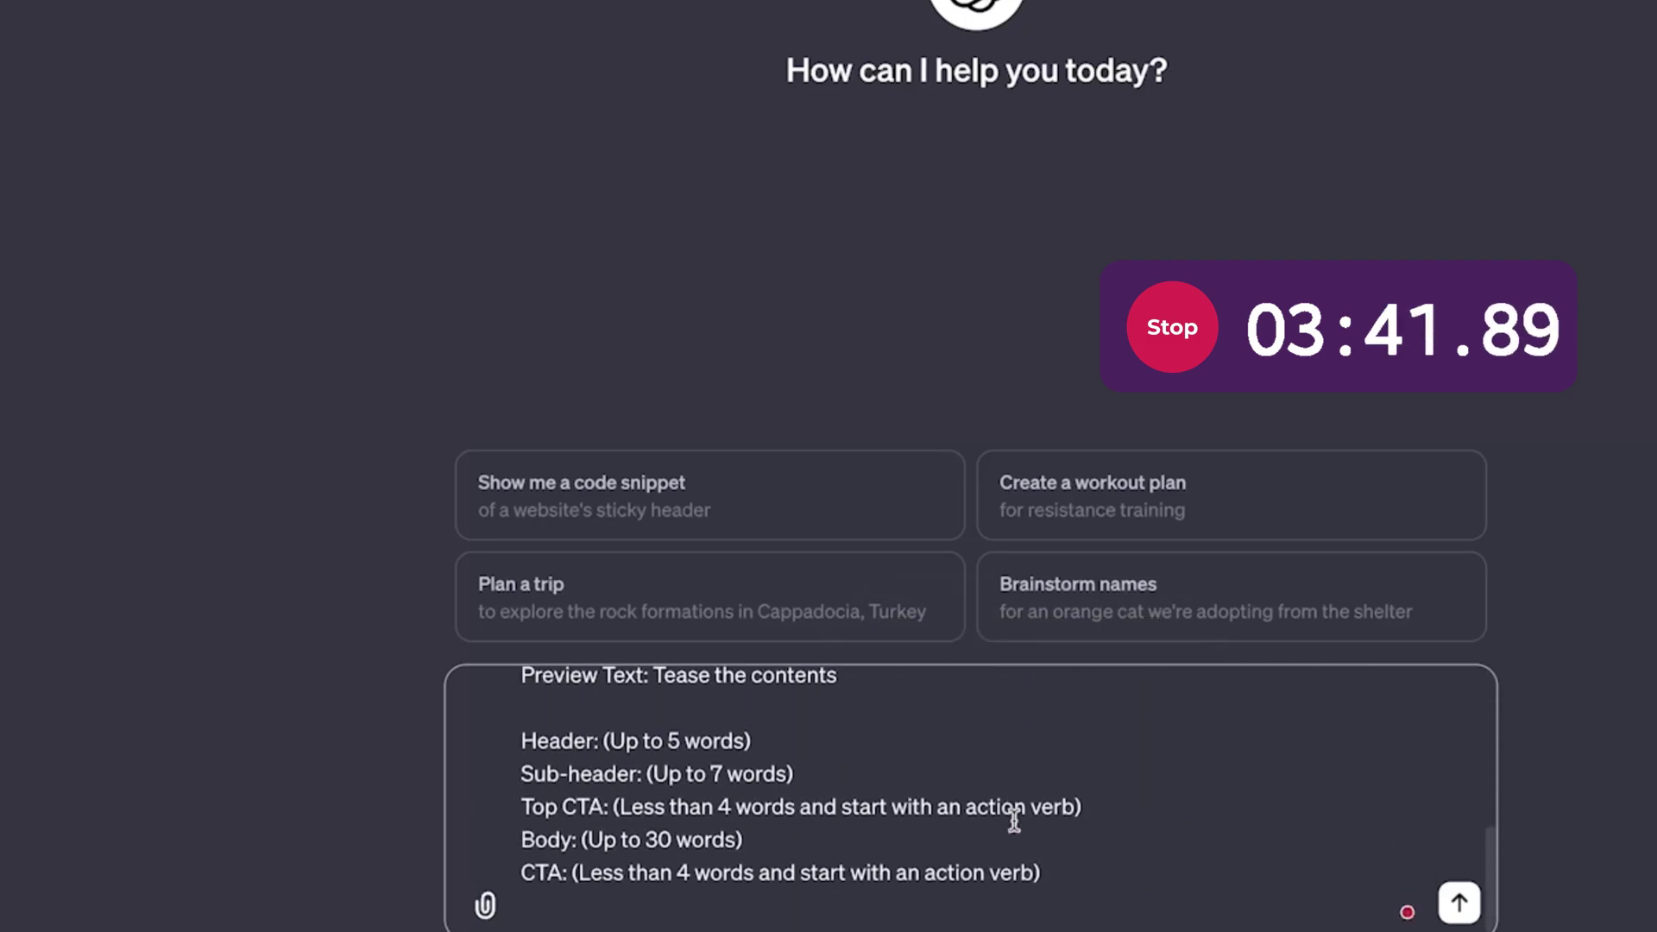
scroll(1014, 820, up, 2)
scroll(1014, 820, up, 1)
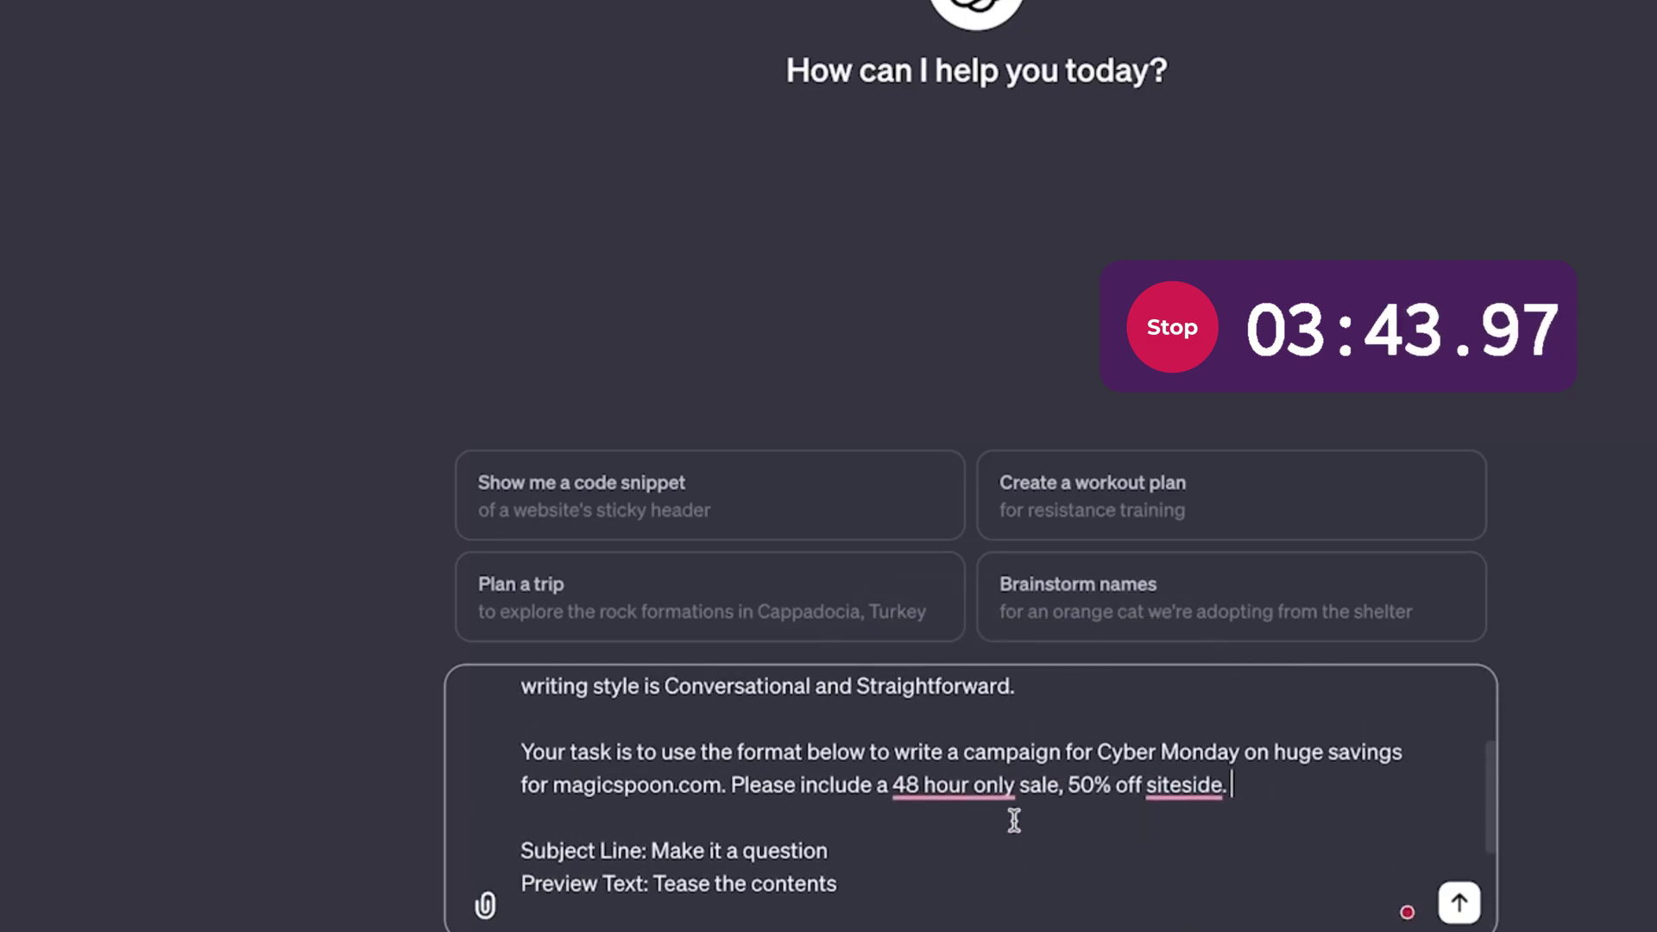
scroll(1014, 820, down, 4)
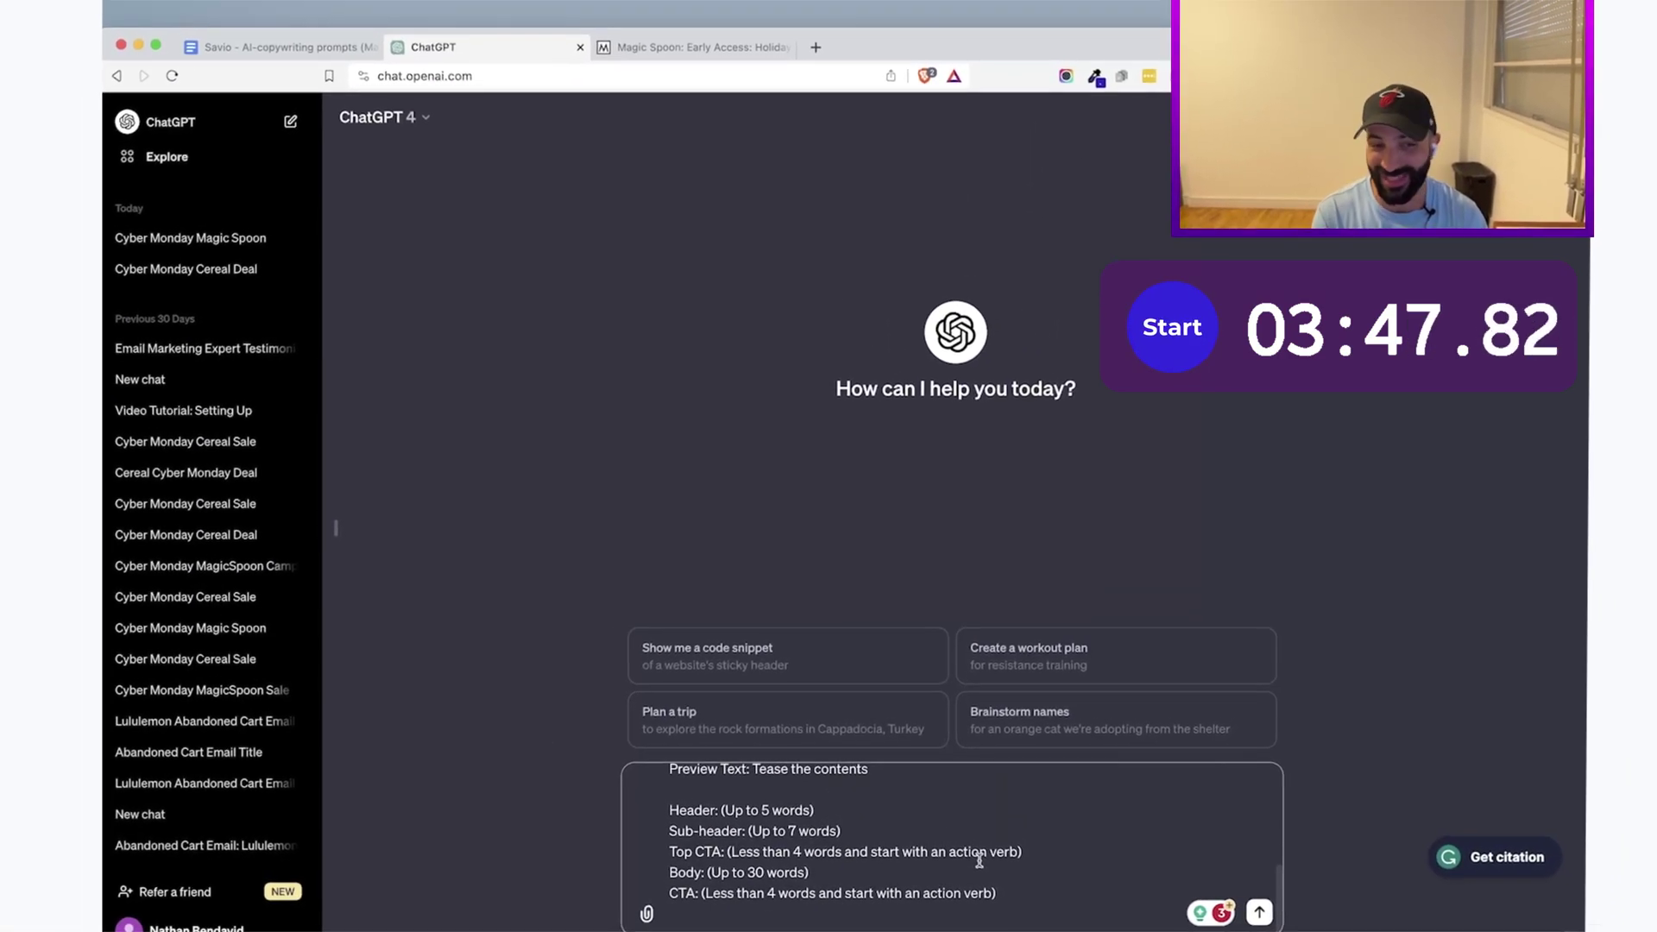
Send the completed prompt to get the full Cyber Monday email copy in a 'Cyber Monday Cereal Deal' chat.
key(Return)
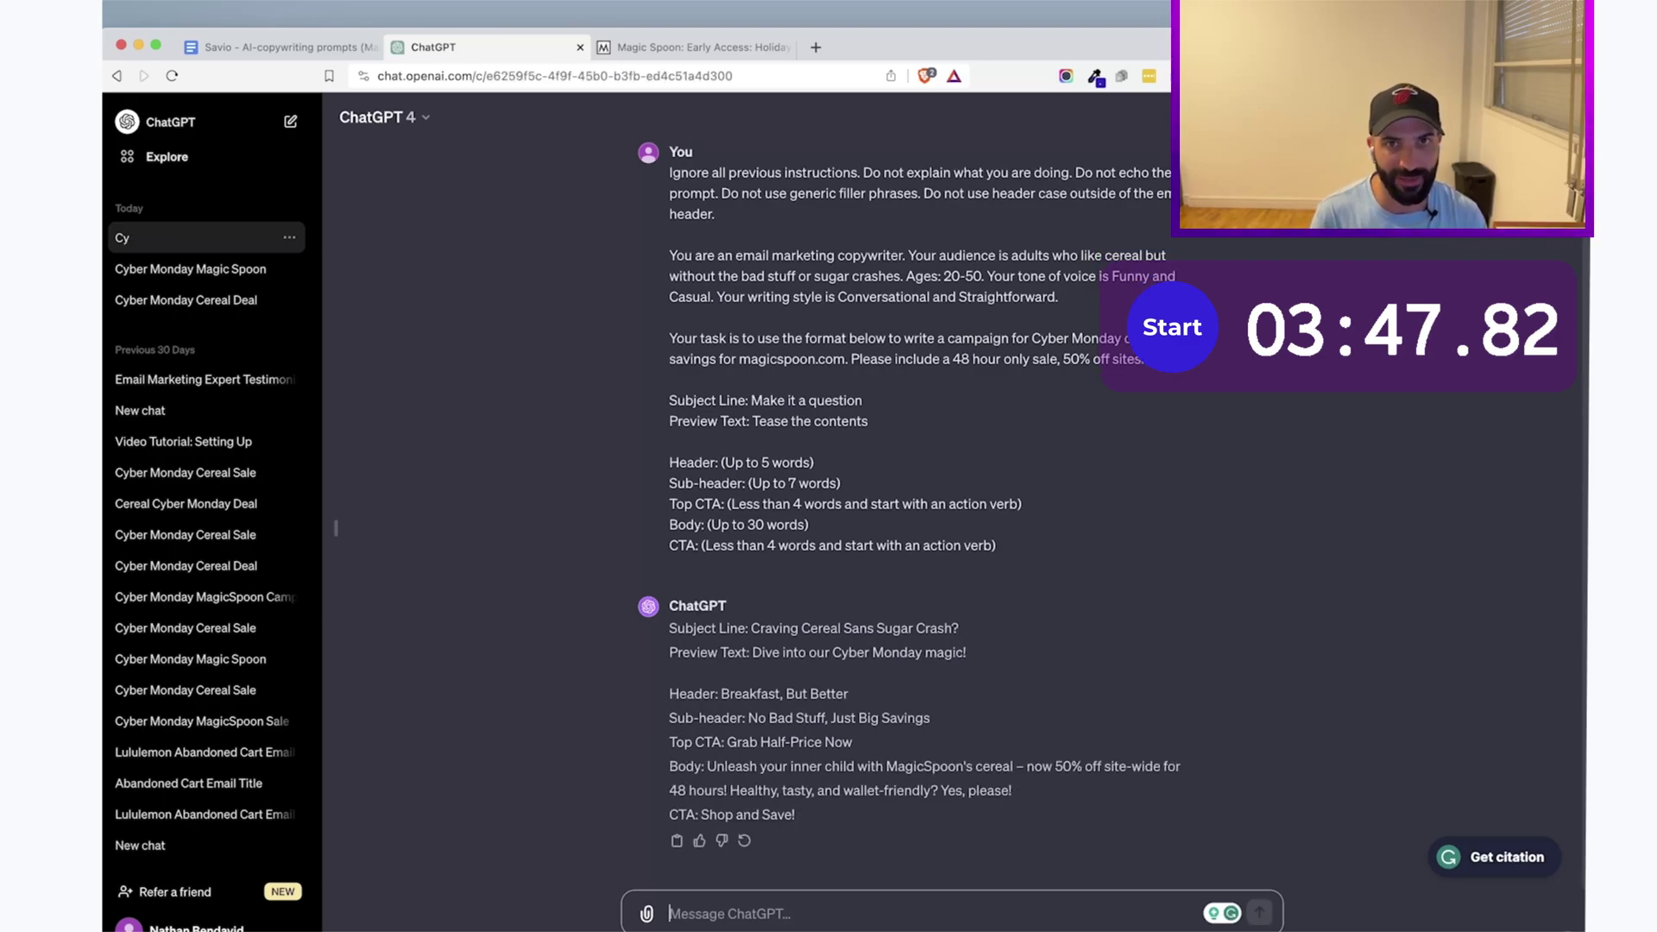
In the Savio guide's Step 3 refinement ideas, select the 'Highlight the benefits' suggestion.
click(256, 47)
click(153, 385)
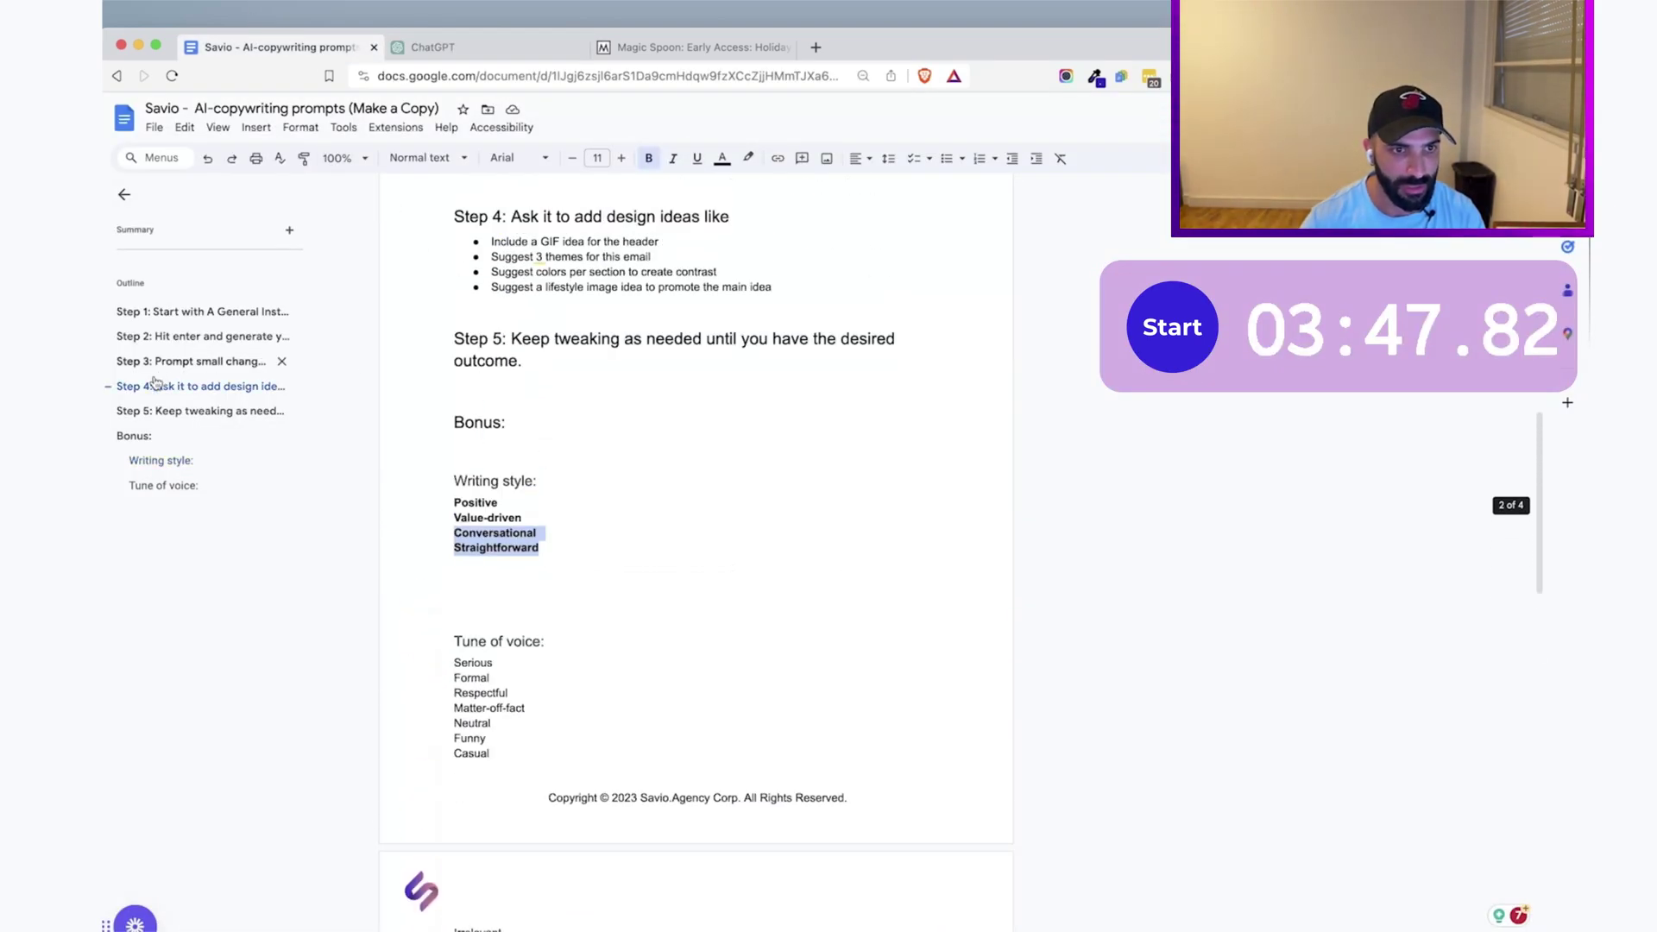
click(156, 362)
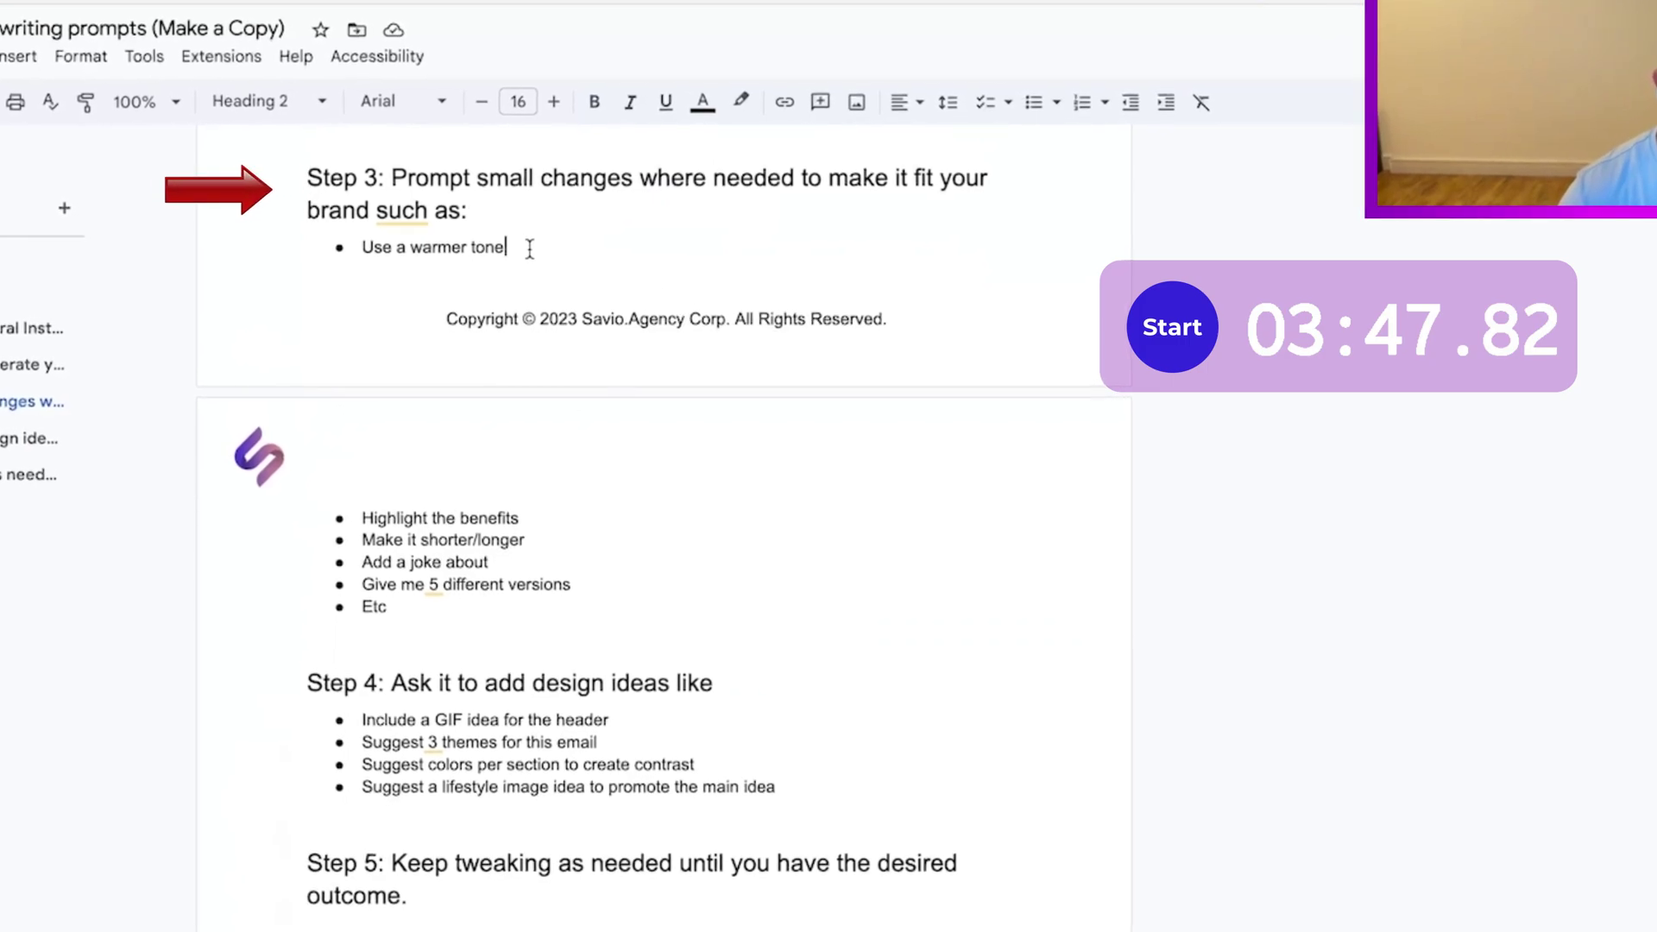
drag(530, 249, 366, 259)
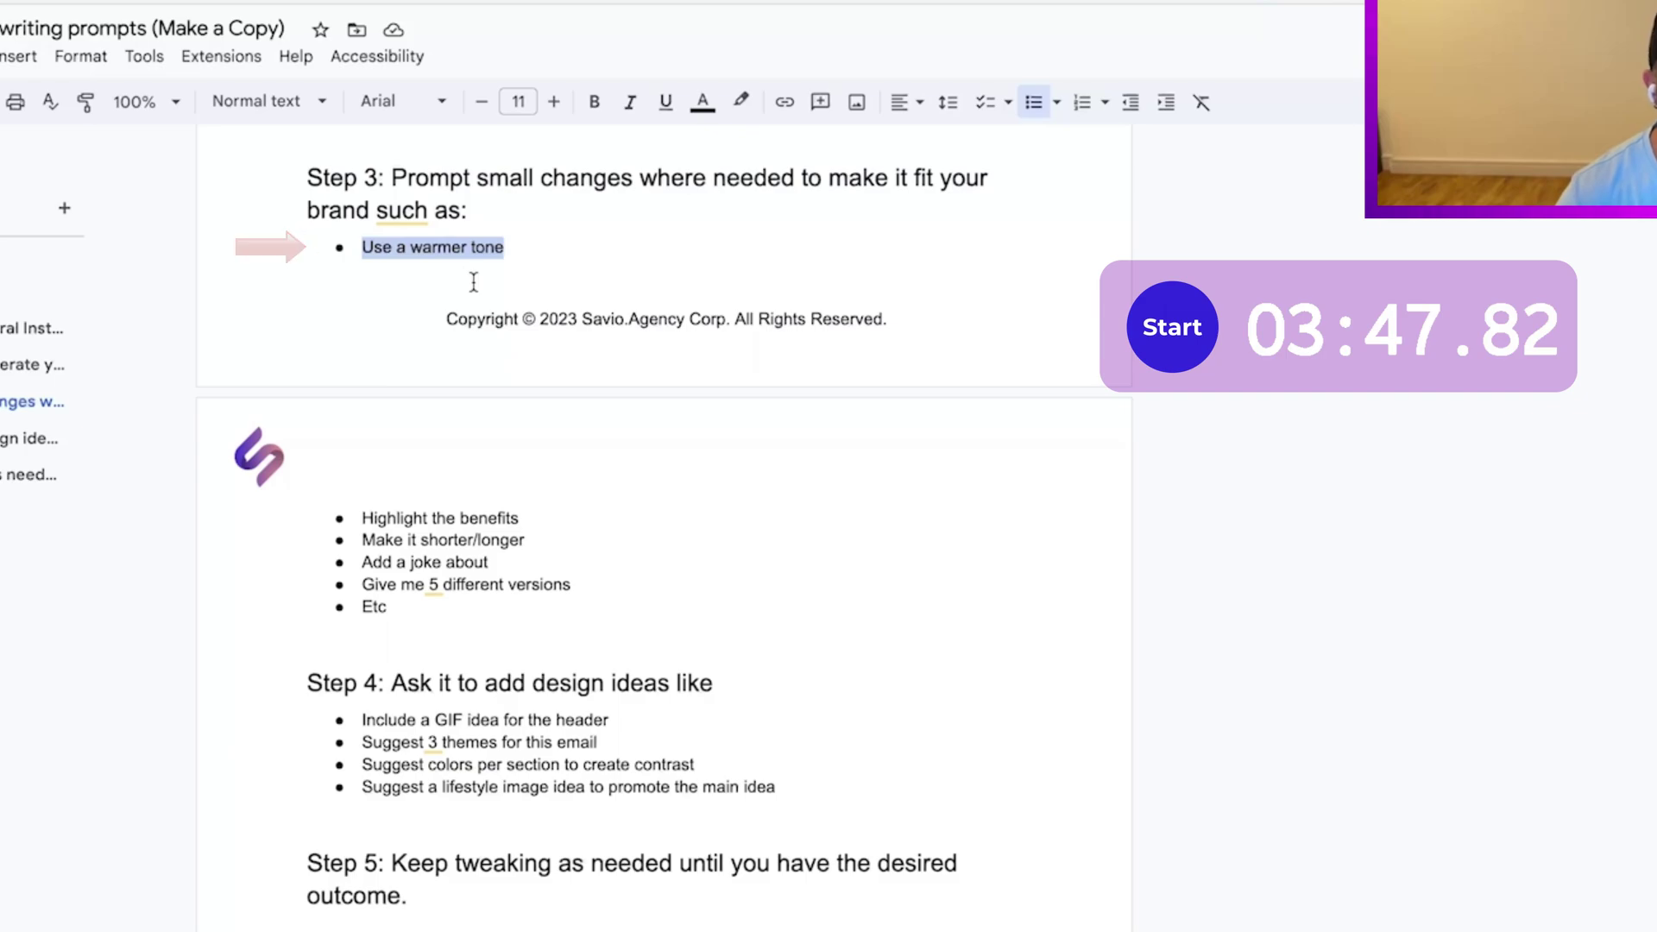
click(355, 516)
drag(356, 516, 548, 521)
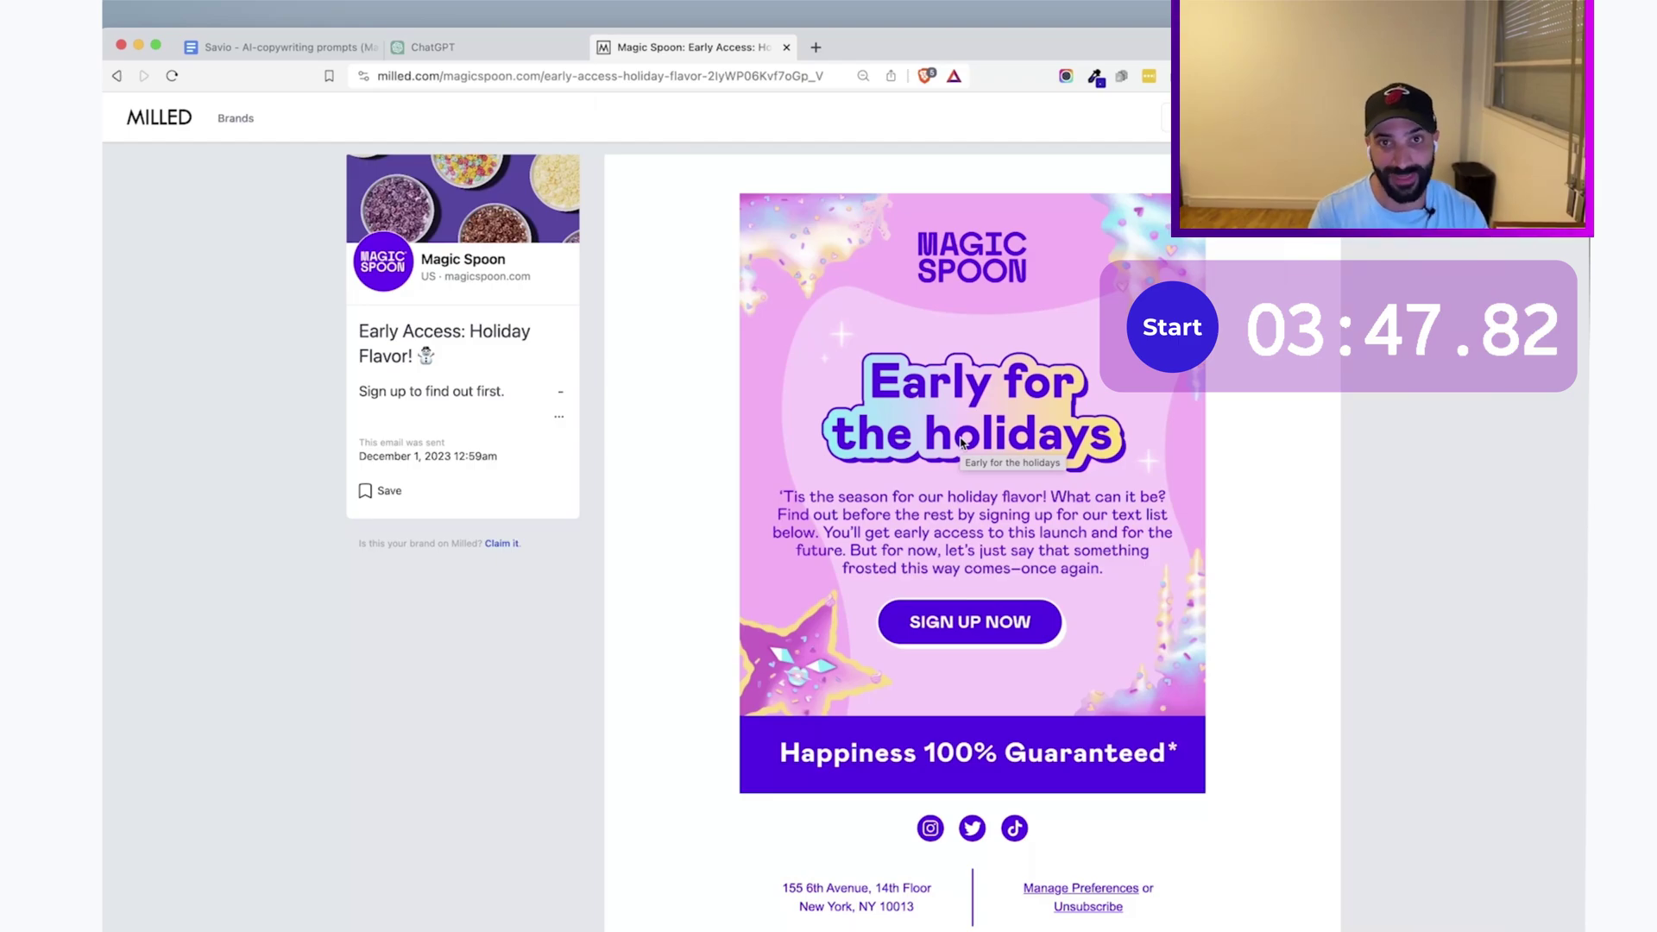
Ask ChatGPT to 'Highlight the benefits', then request 5 versions of the subject lines and preview texts.
click(493, 55)
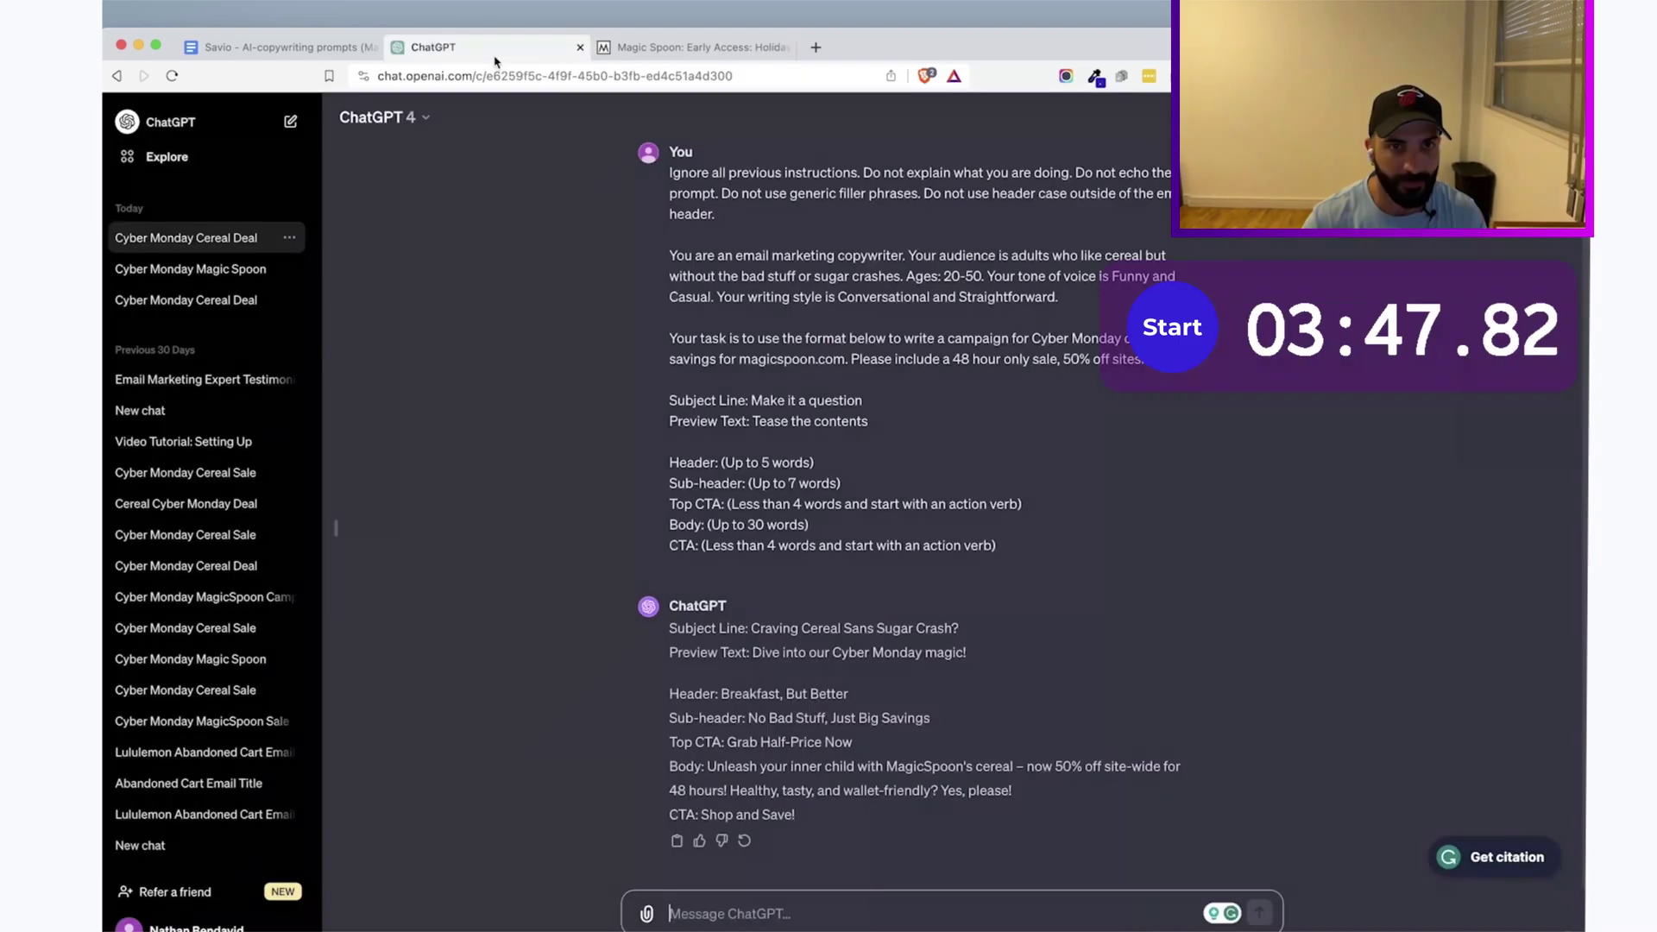
text(Highlight the benefits)
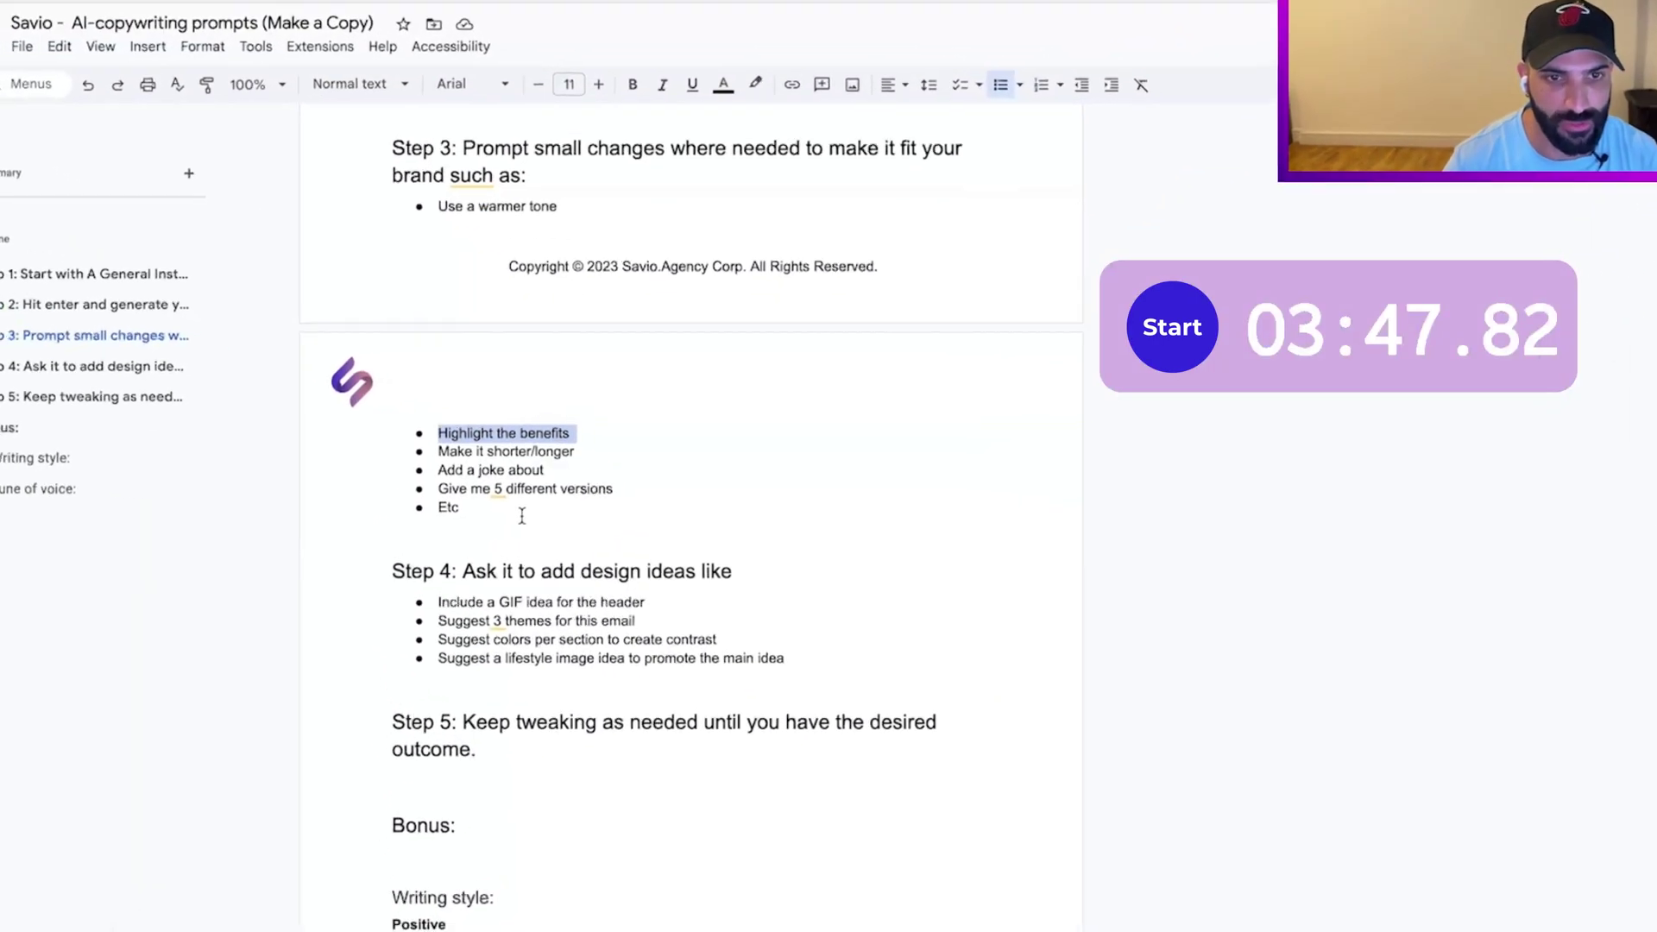
drag(616, 489, 340, 478)
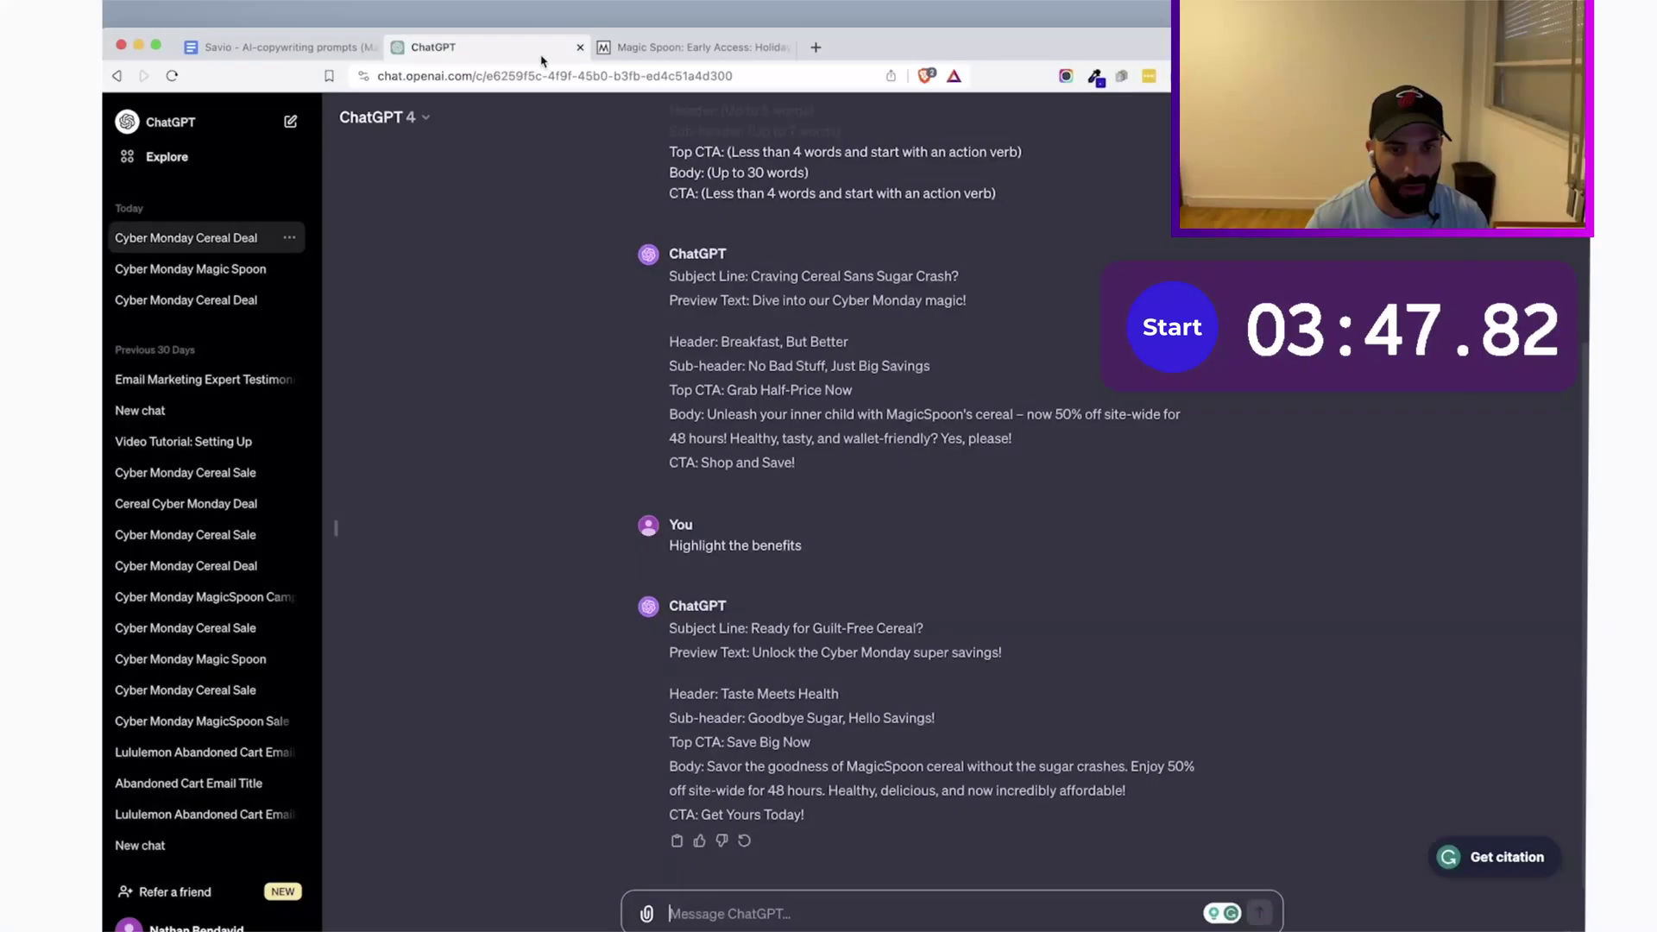
text(Give me 5 different versions)
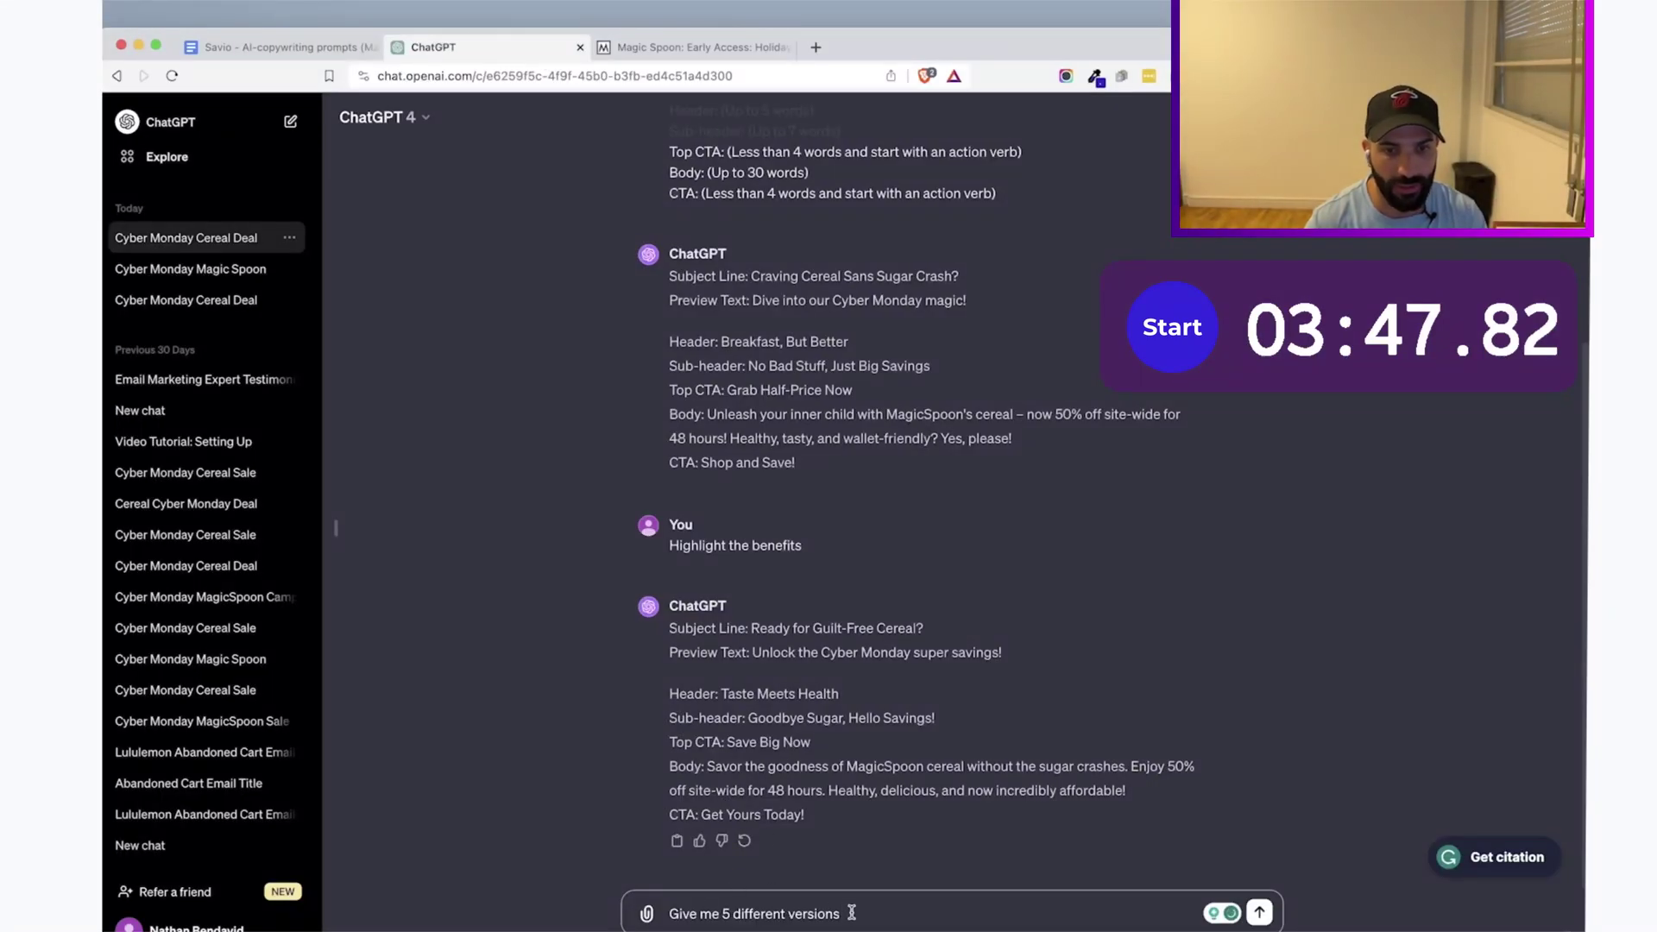
text(of the subject lines and preview texts)
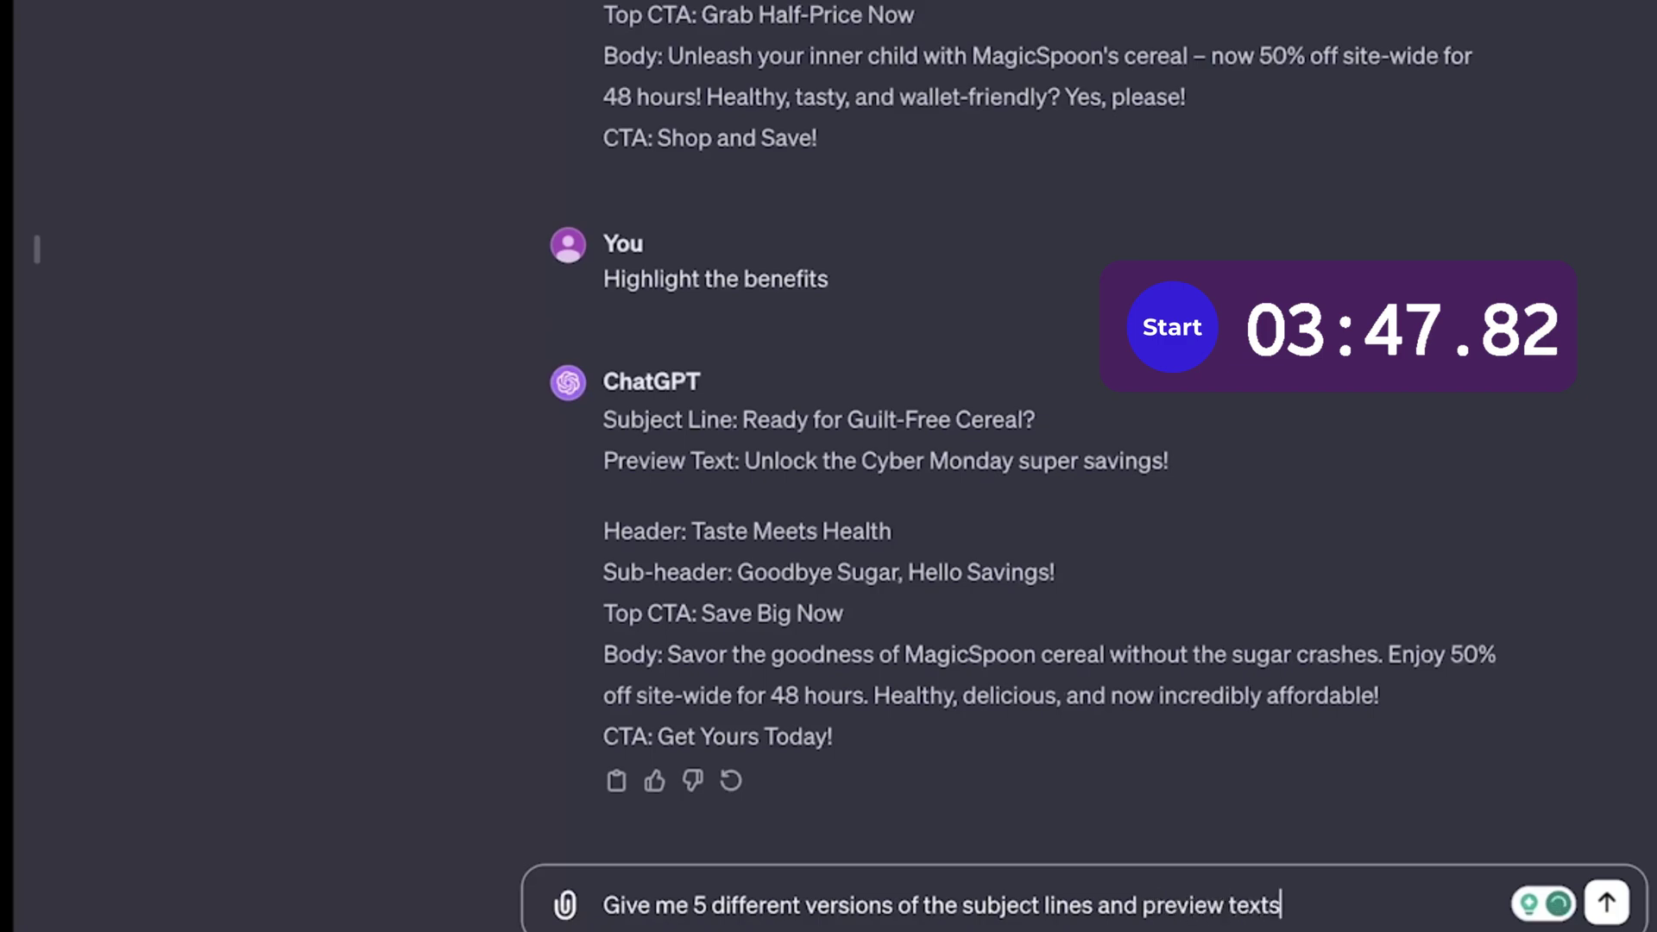
key(Return)
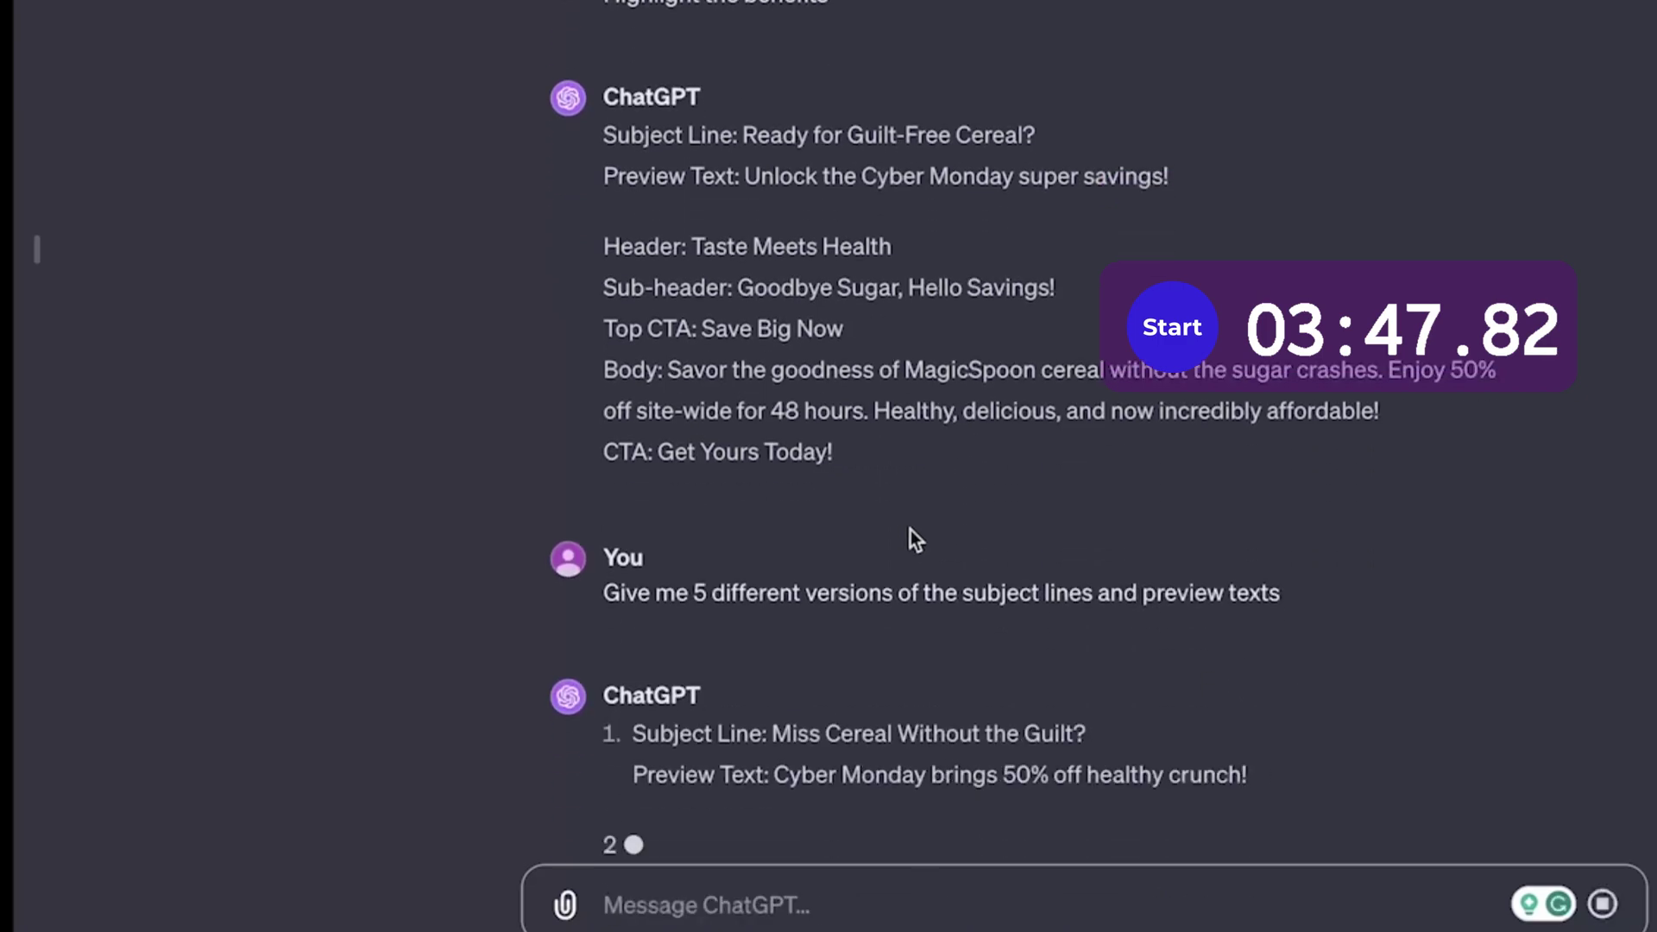